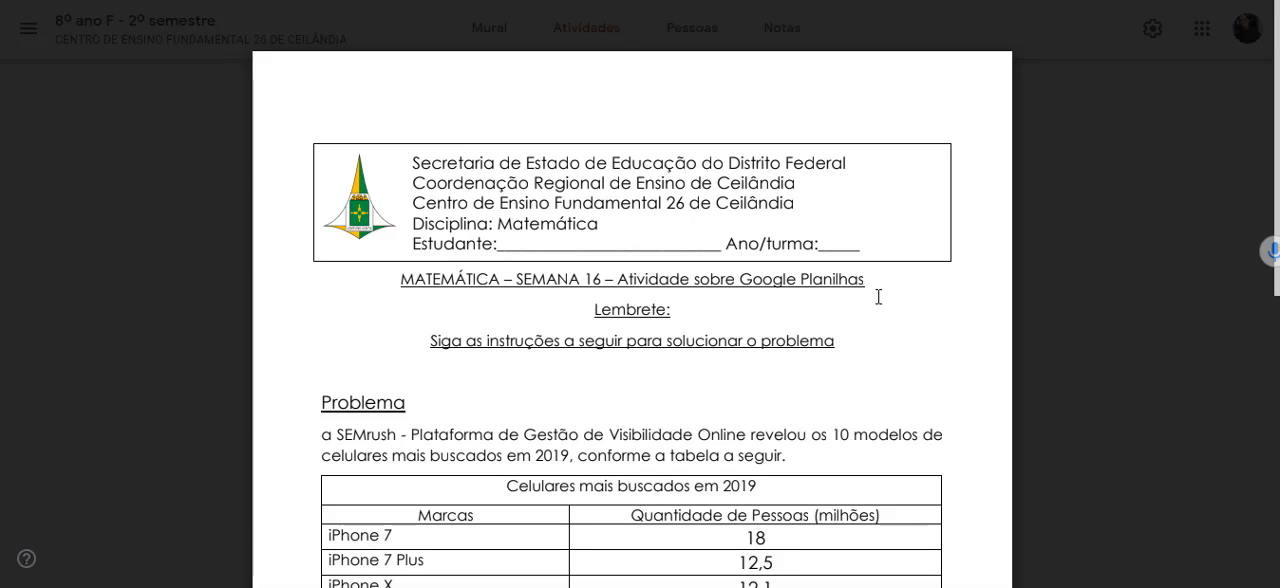
- Read through the worksheet's problem, phone data table and the questions beneath it
scroll(900, 354, down, 4)
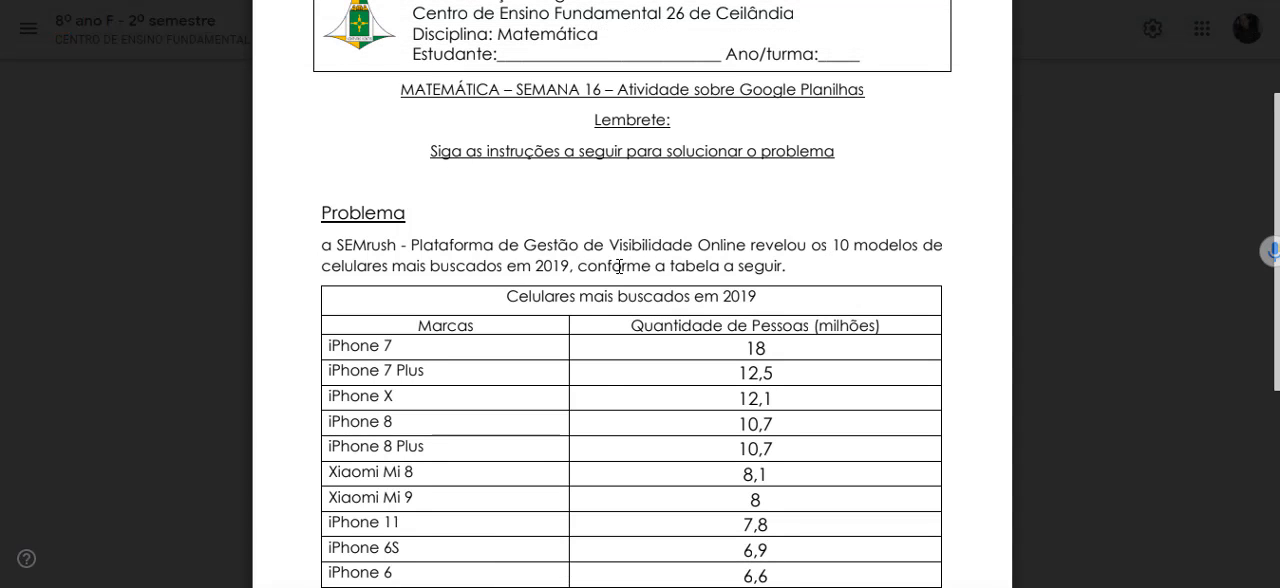
scroll(921, 358, down, 2)
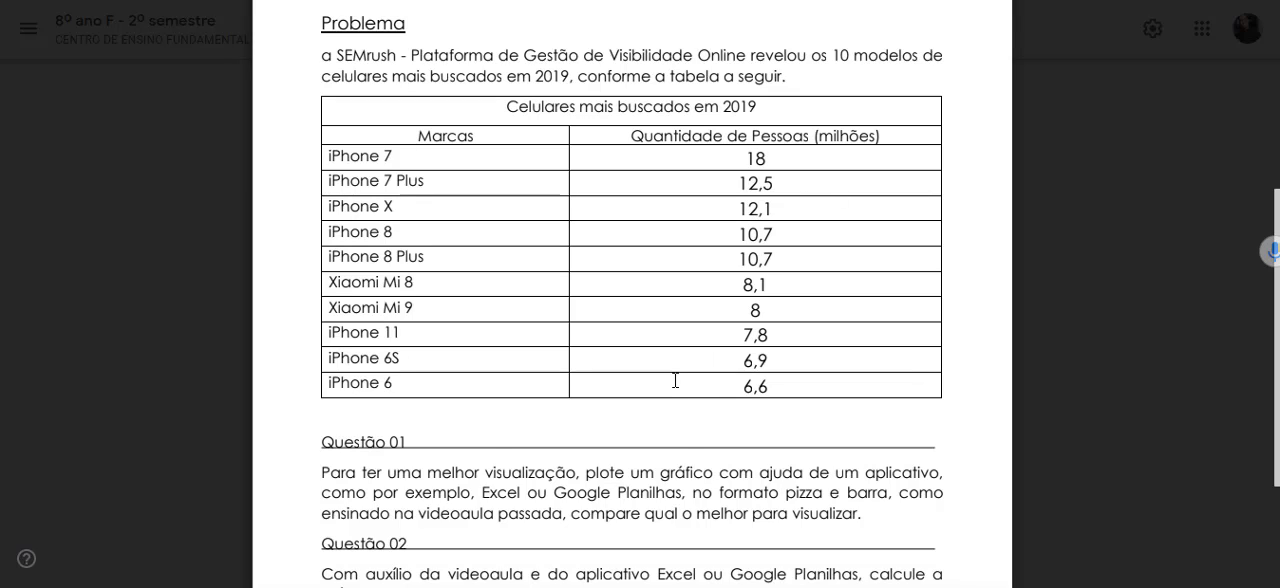
scroll(675, 380, down, 2)
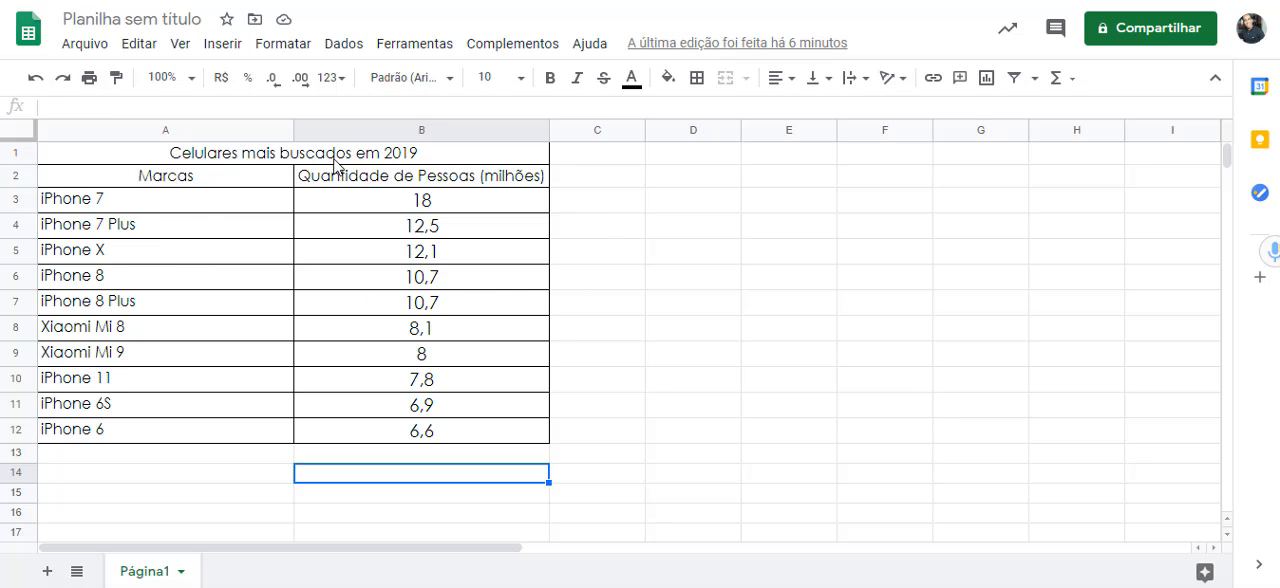
- Insert a chart from the phone brands and people data in A2:B12
click(123, 190)
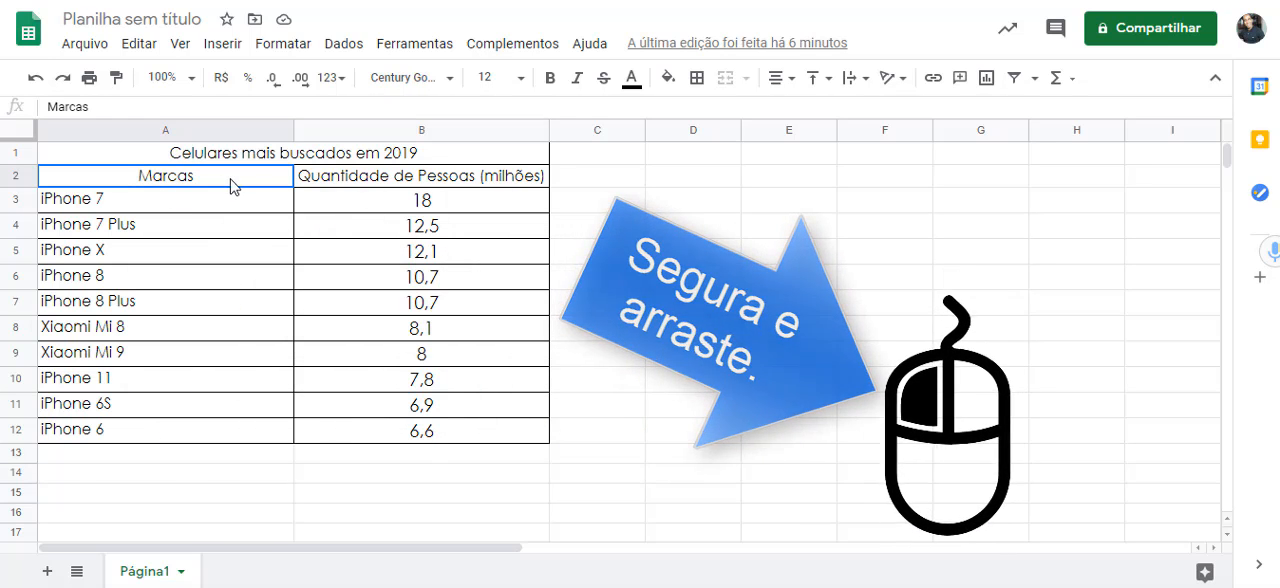
drag(233, 186, 403, 178)
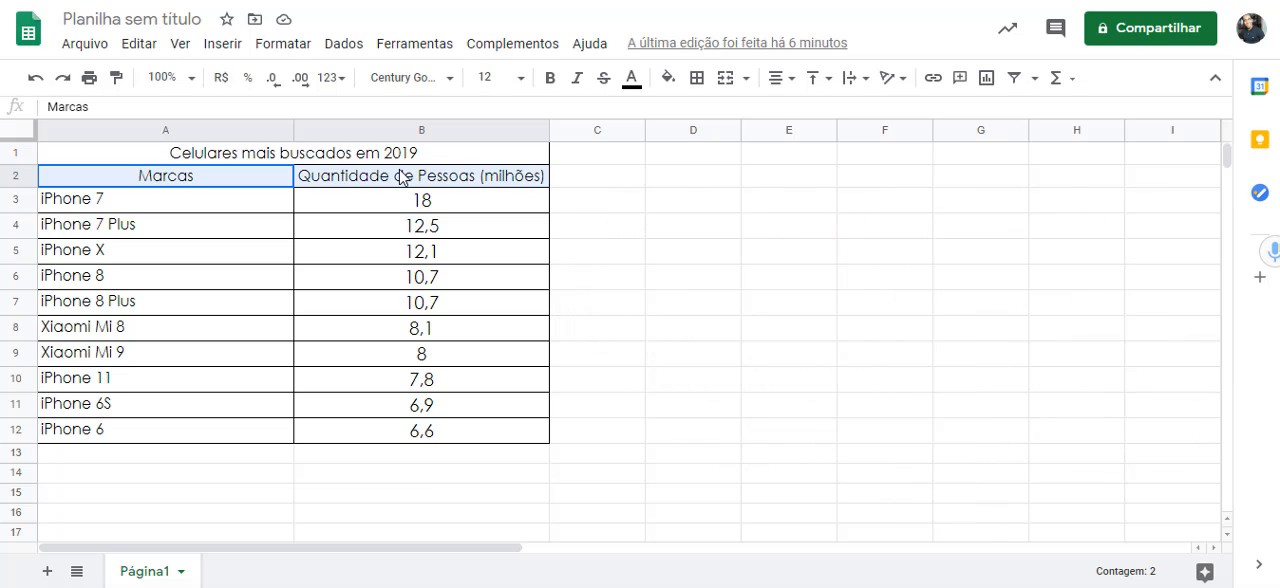
drag(401, 177, 391, 437)
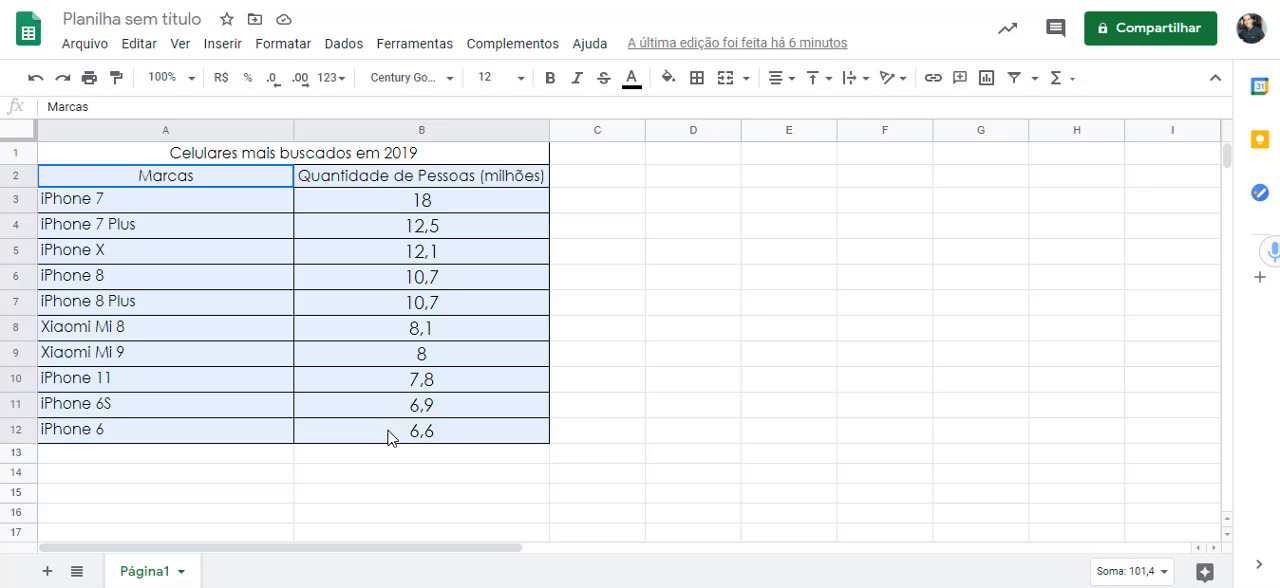
drag(388, 437, 388, 437)
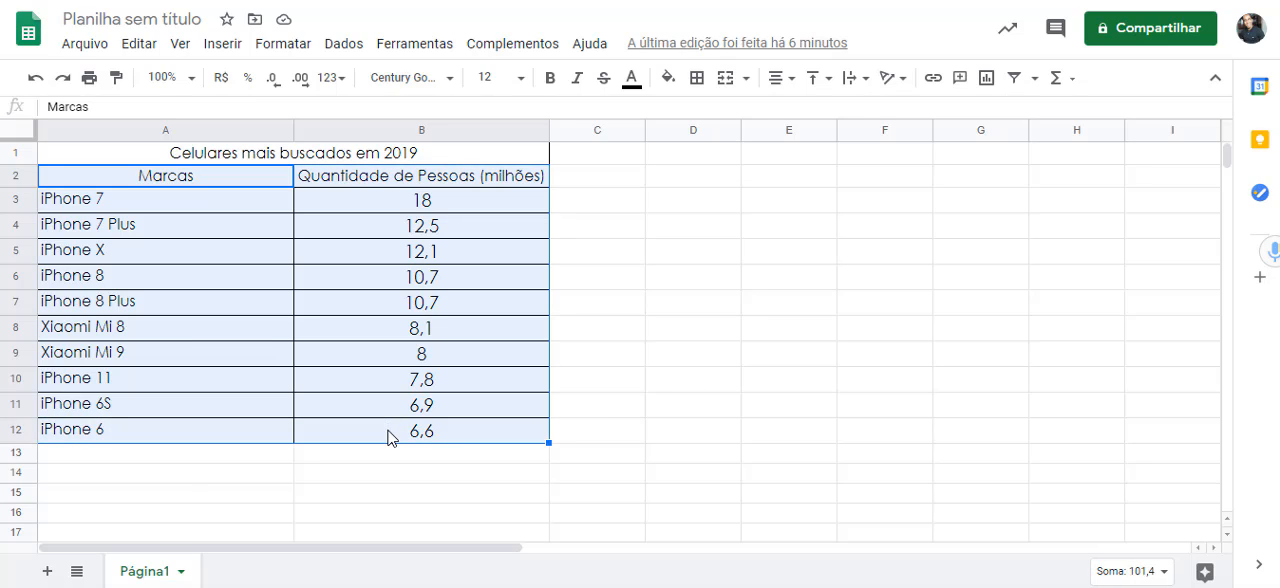
click(207, 58)
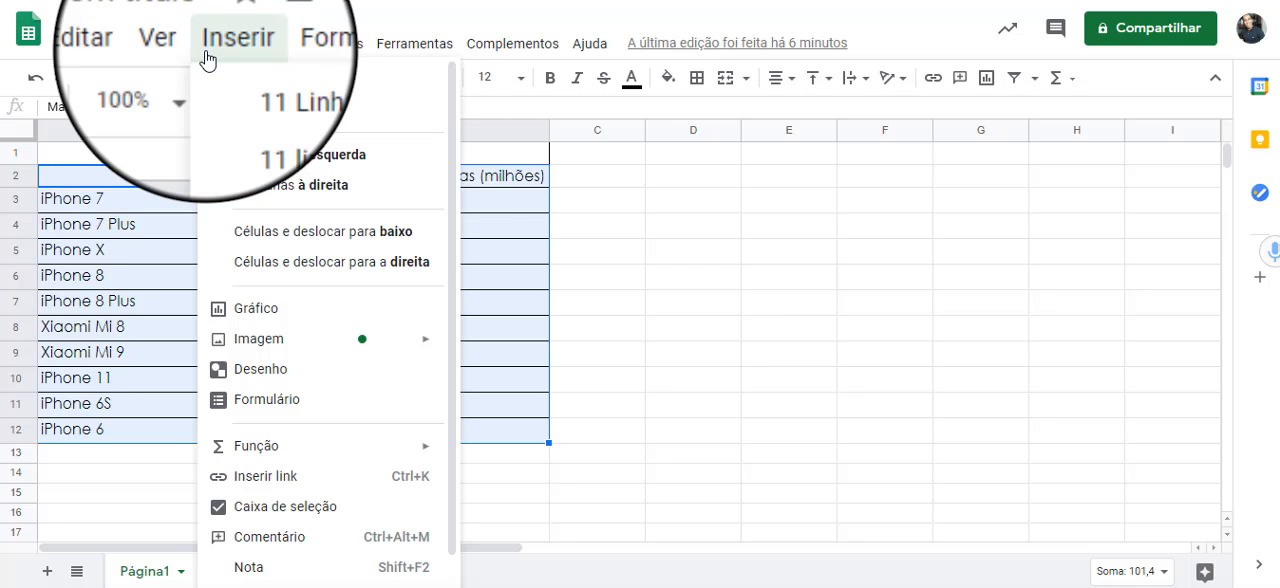
click(271, 329)
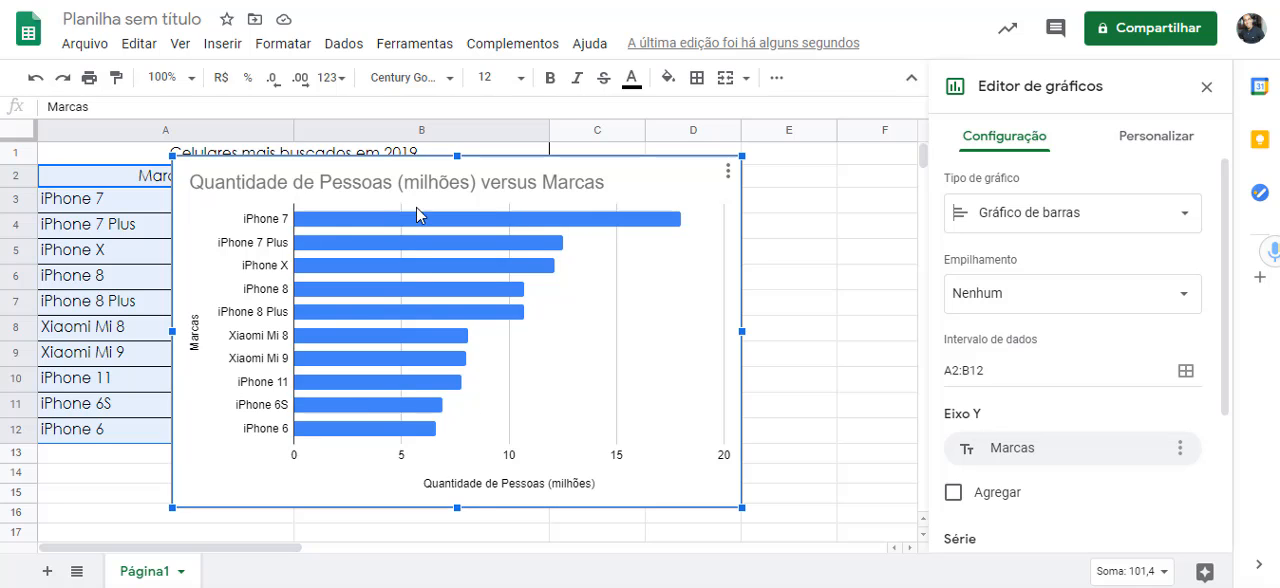
drag(510, 165, 587, 154)
click(561, 178)
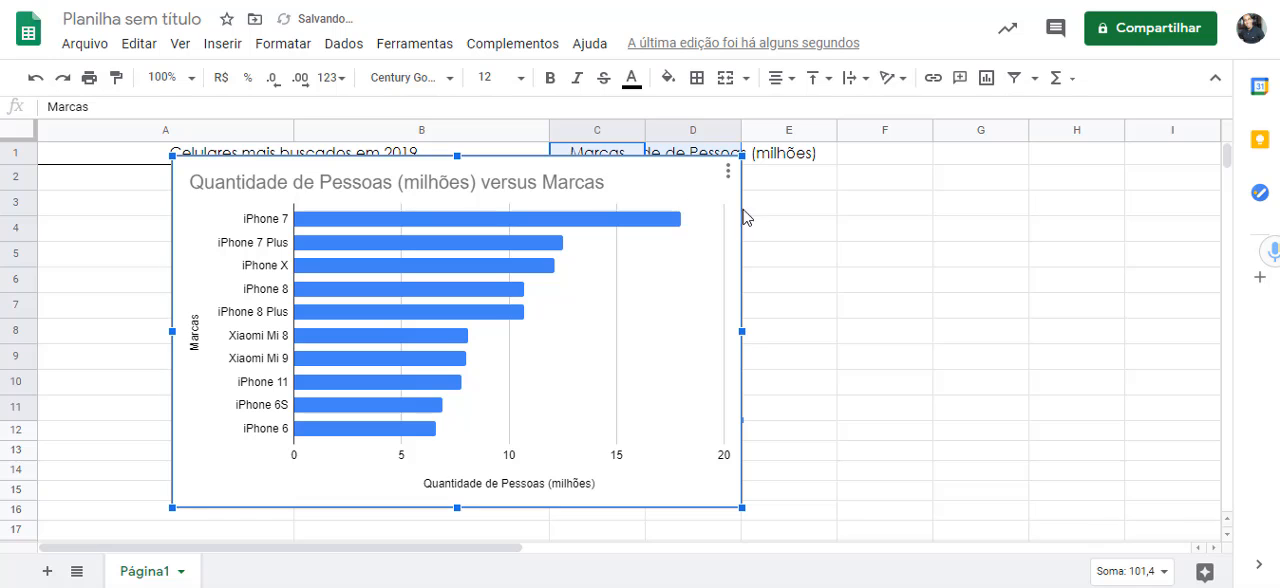
drag(475, 167, 912, 273)
scroll(963, 220, down, 1)
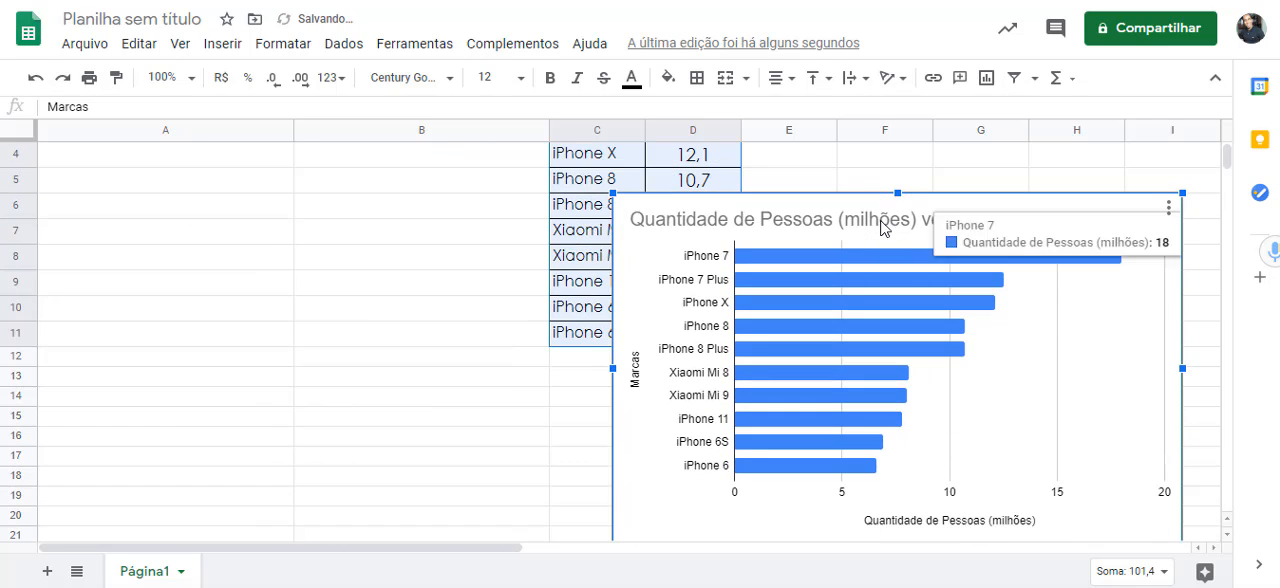
key(ctrl+z)
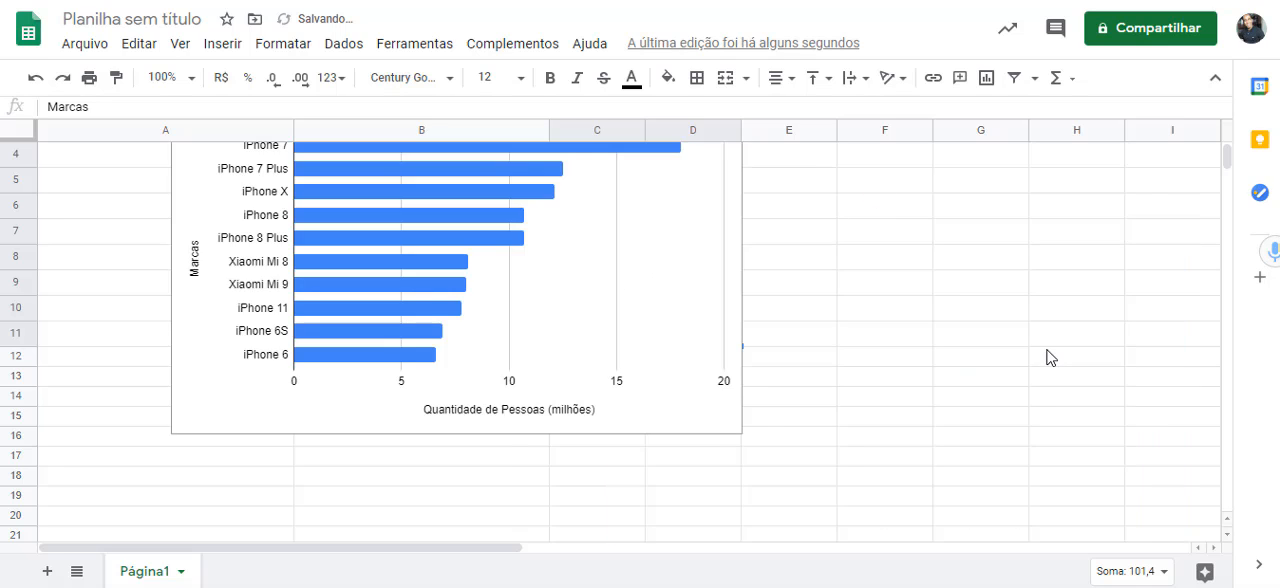
scroll(1050, 350, up, 1)
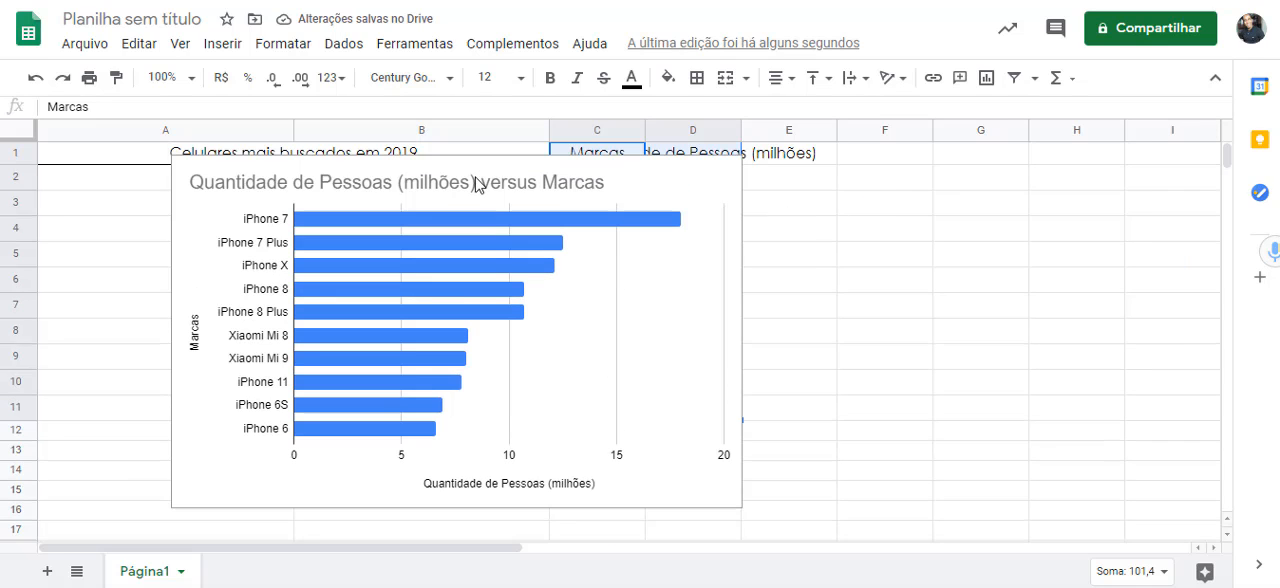
key(ctrl+z)
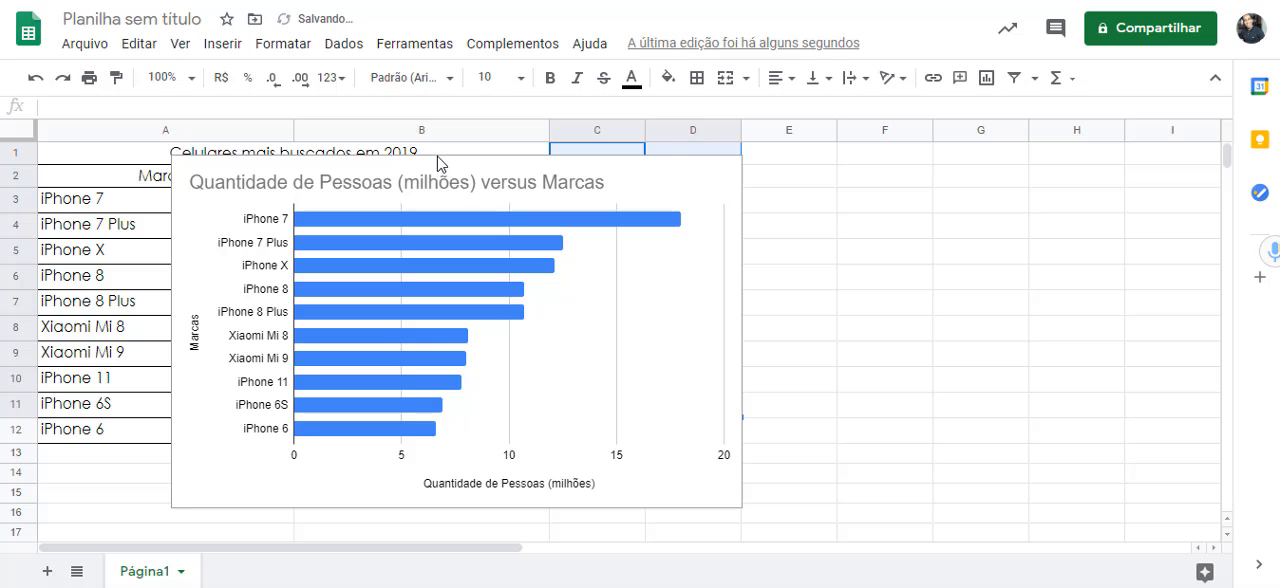
- Open the bar chart's title settings and position the chart over the data table, clear of the chart editor
click(434, 170)
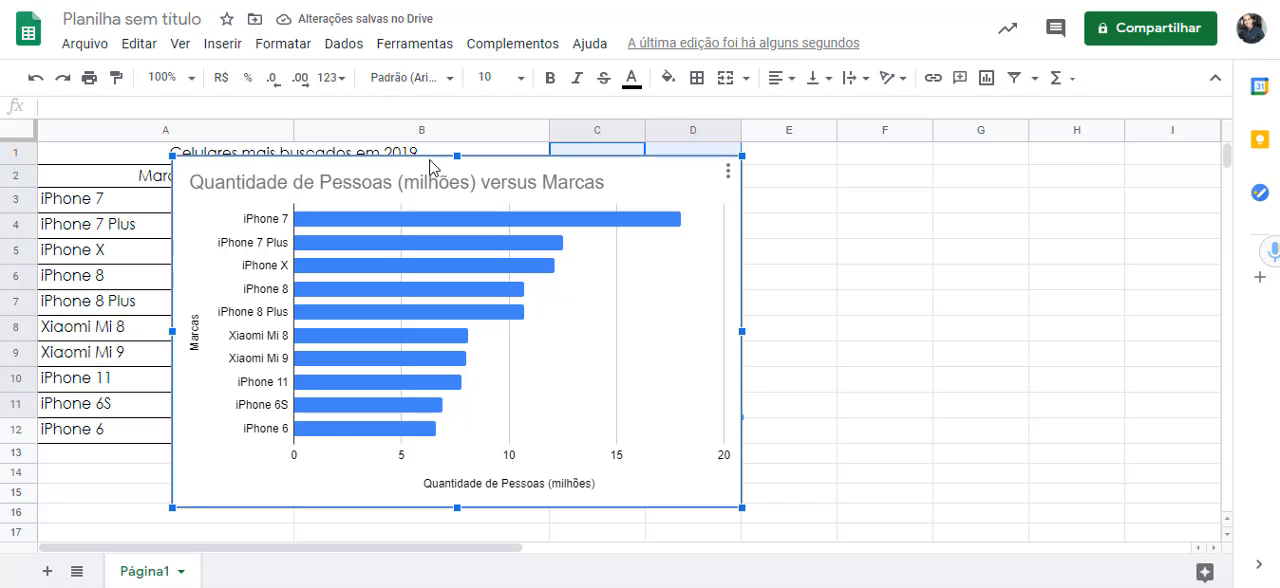
drag(432, 166, 832, 160)
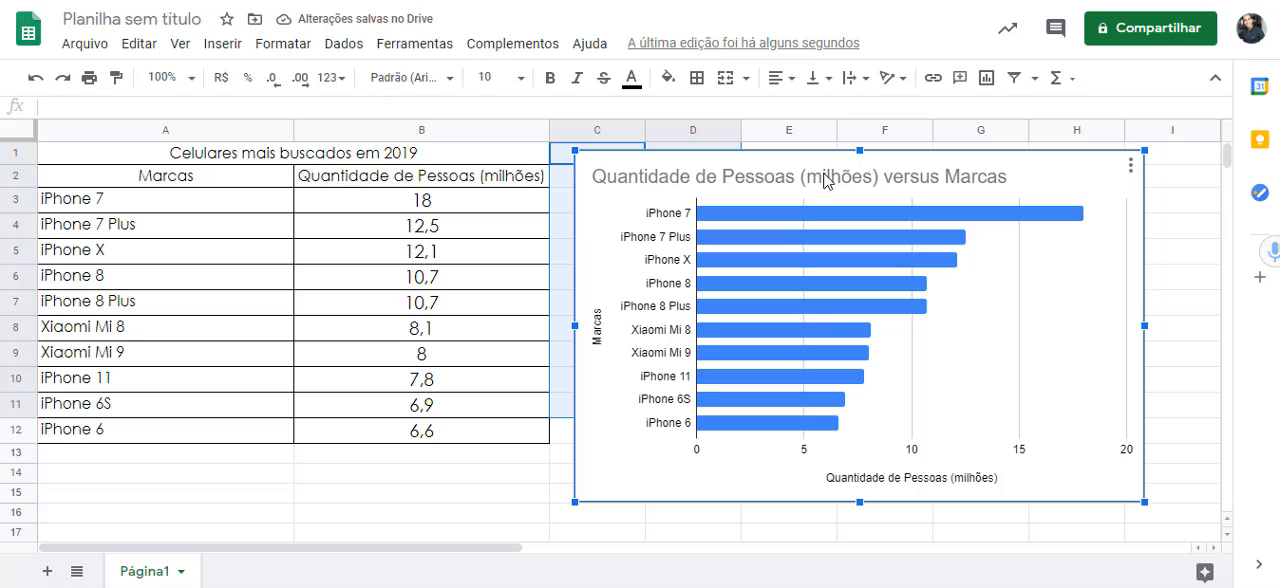
double_click(826, 181)
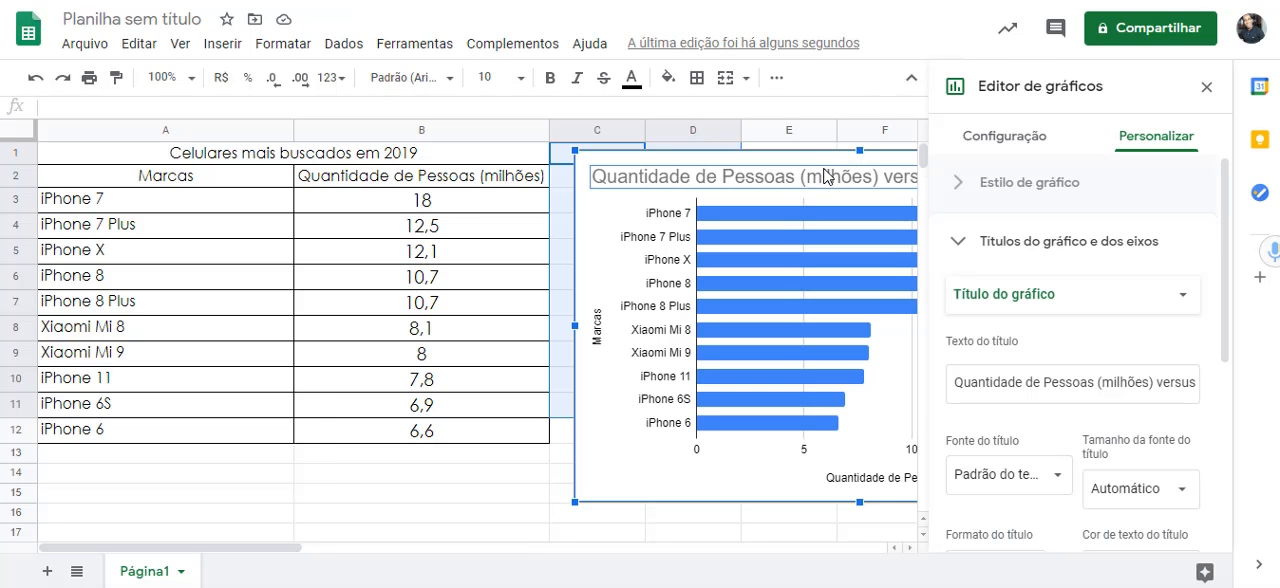
drag(830, 168, 355, 180)
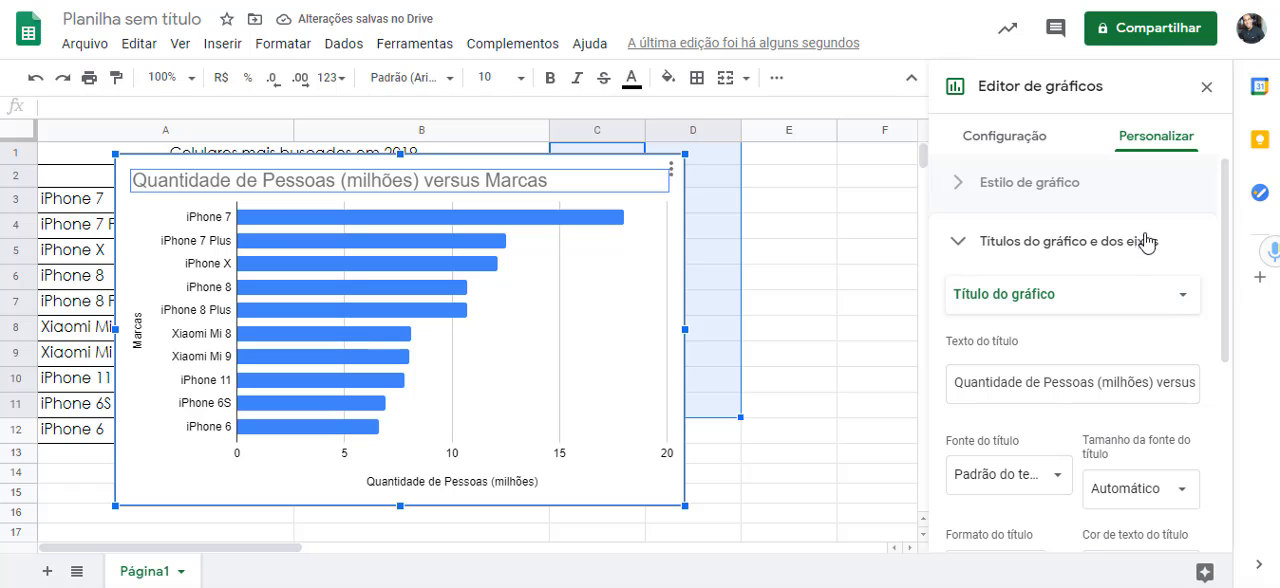
- Change the bar chart to the suggested column chart for A2:B12
click(996, 138)
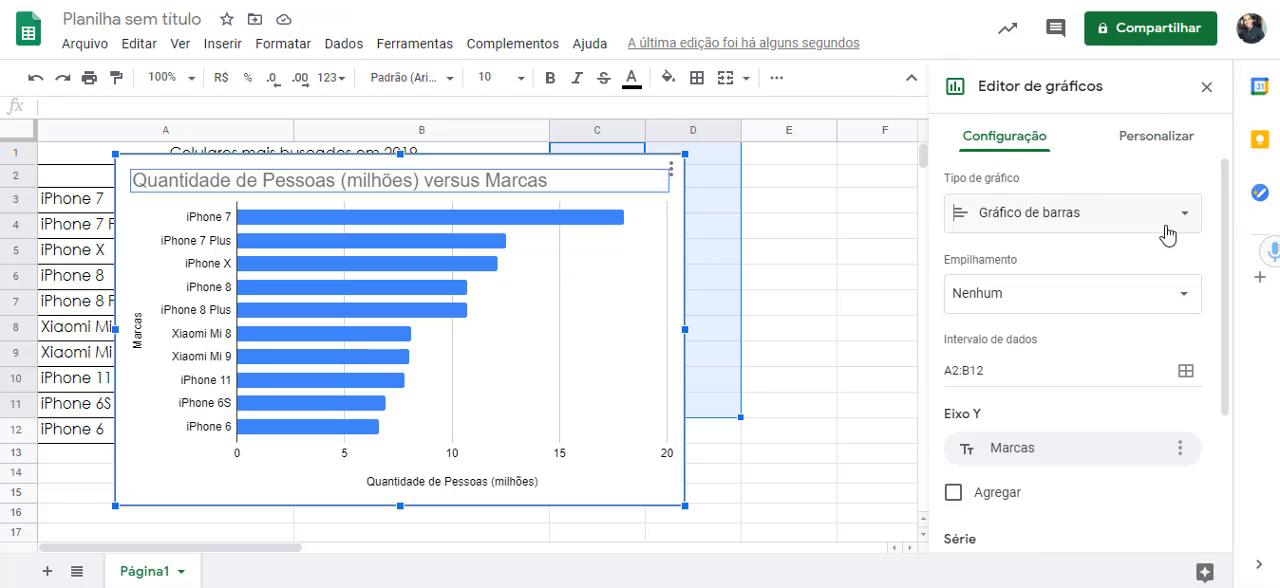
click(1180, 229)
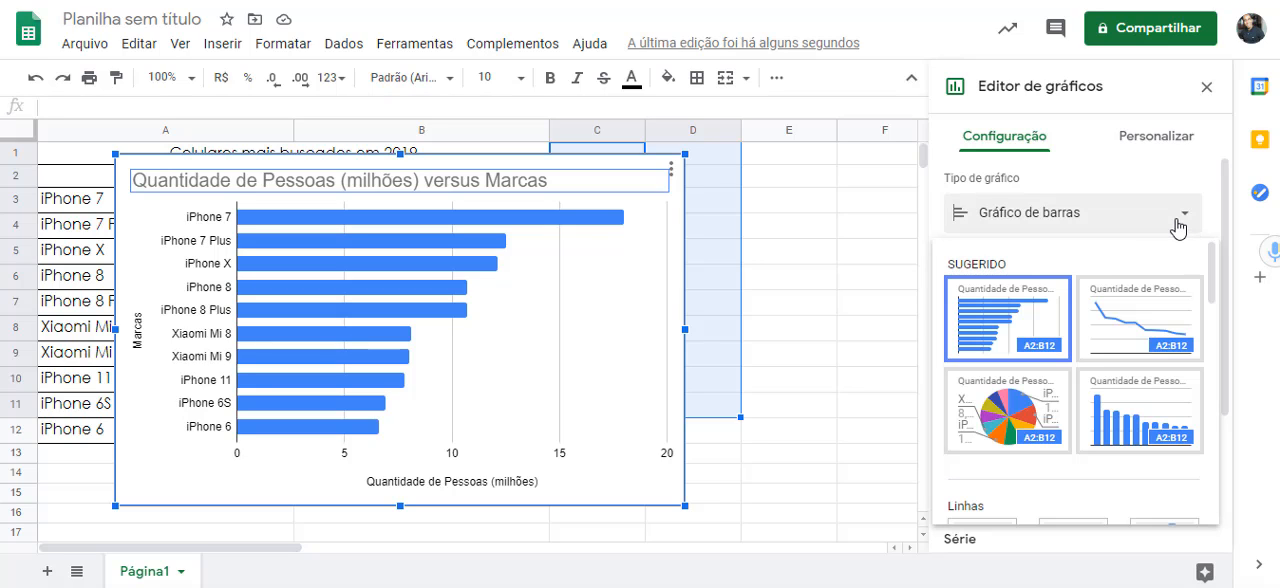
click(1140, 396)
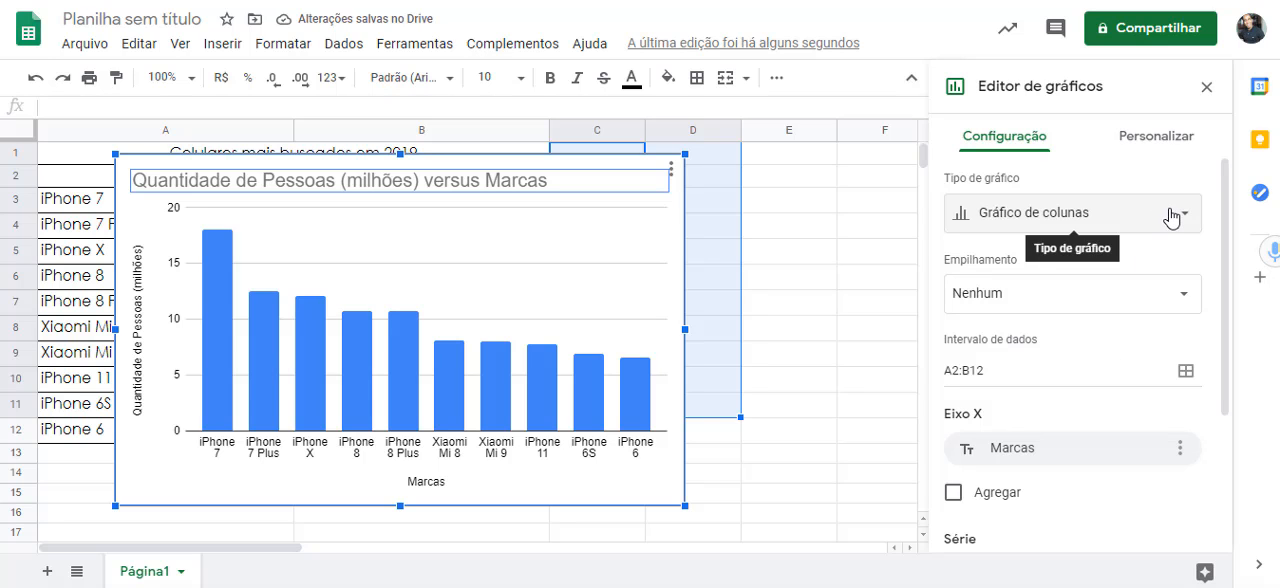
- Replace the column chart's title with "Celulares mais buscados em 2019"
double_click(351, 186)
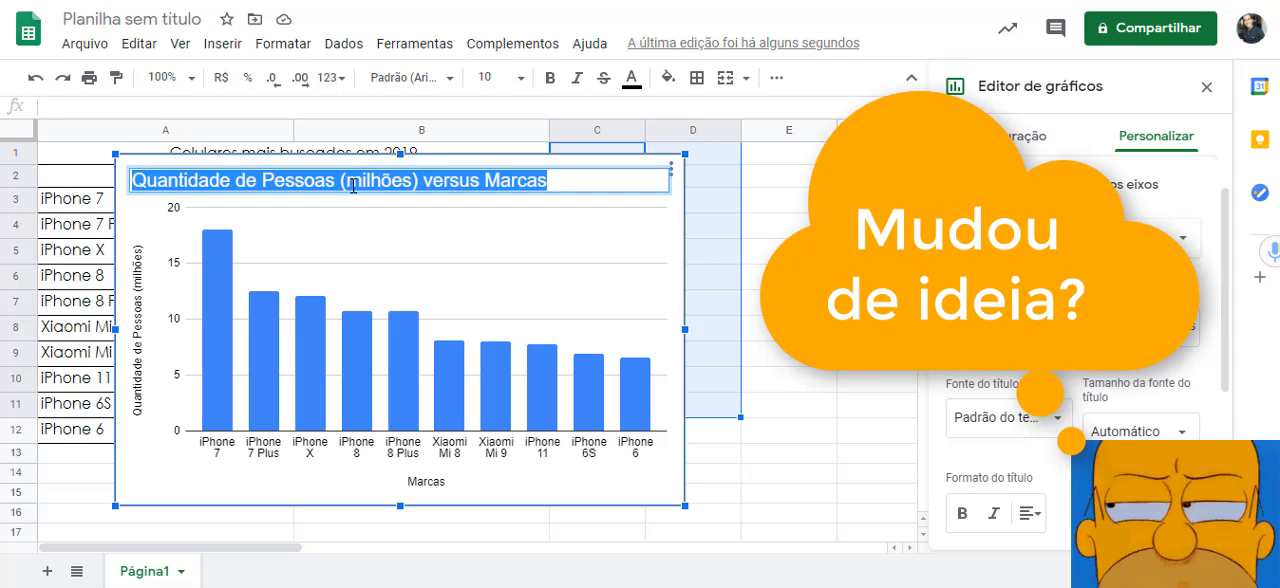
key(BackSpace)
text(Ce)
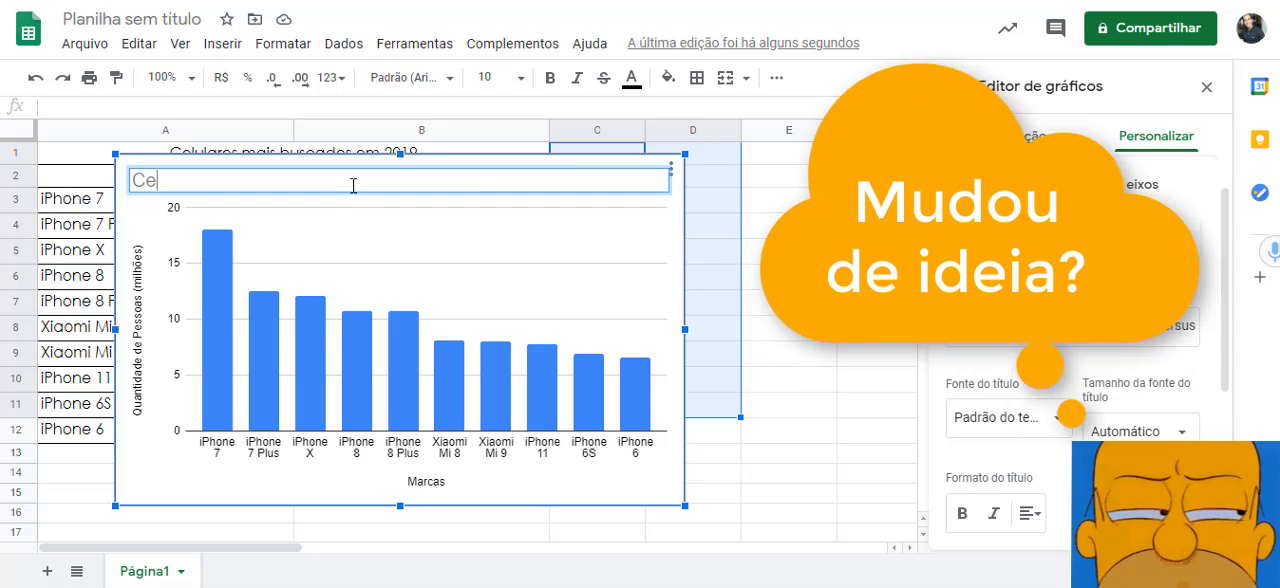
text(lulares )
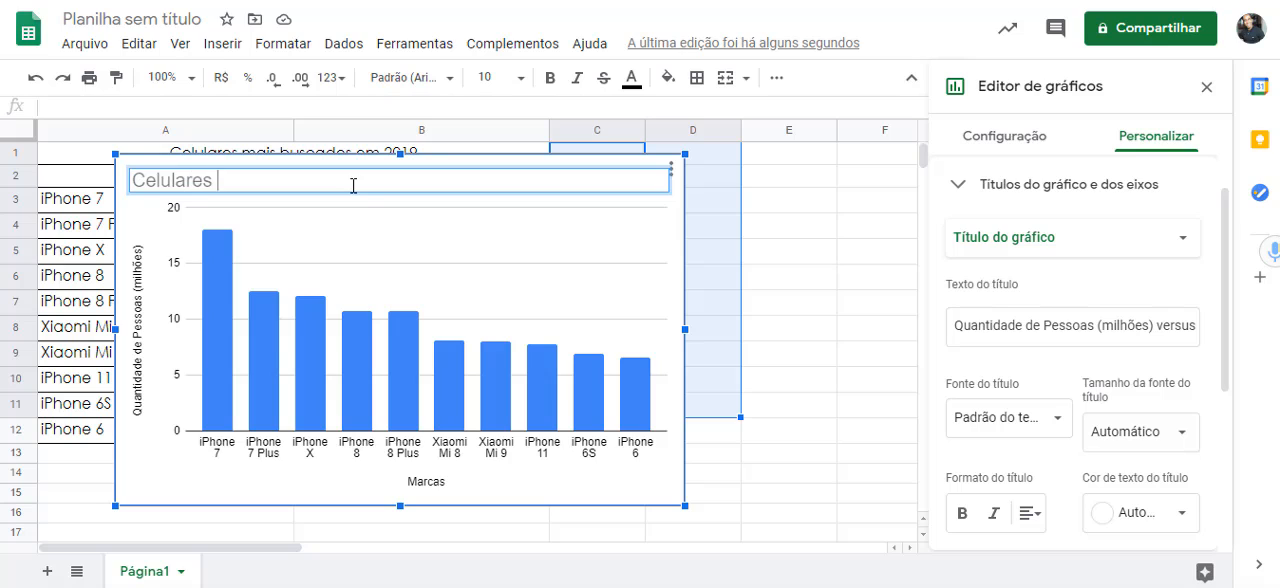
text(mais buscado)
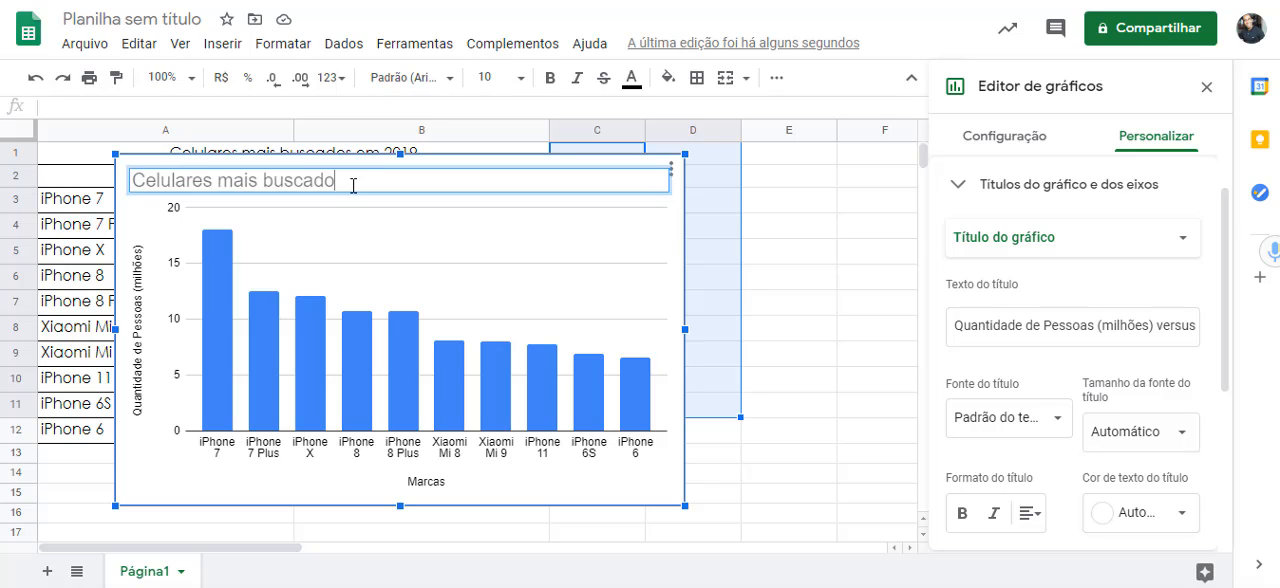
text(s em 520)
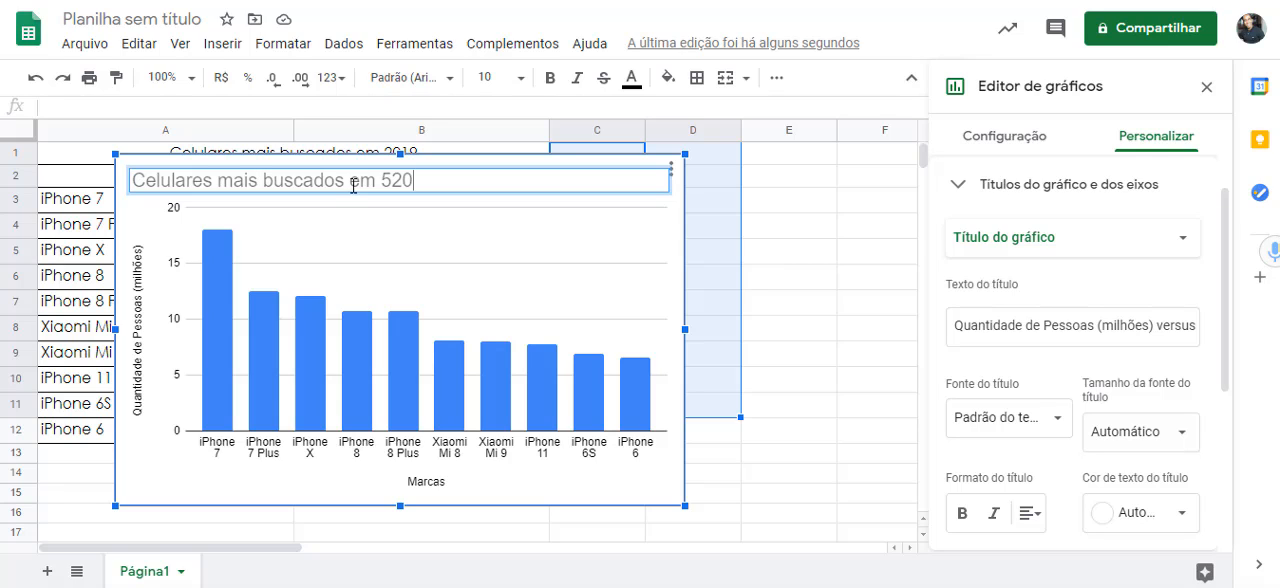
key(BackSpace)
key(BackSpace)
key(BackSpace)
key(BackSpace)
click(802, 492)
- Move the column chart below the data table so that it starts at row 14
click(486, 180)
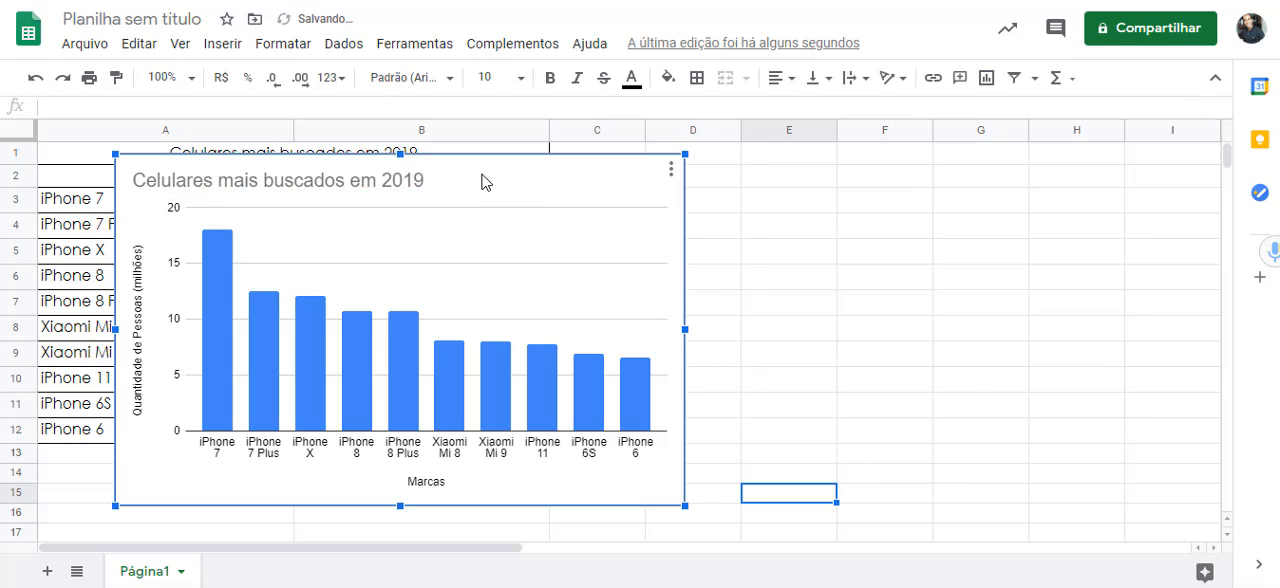
drag(457, 214, 403, 489)
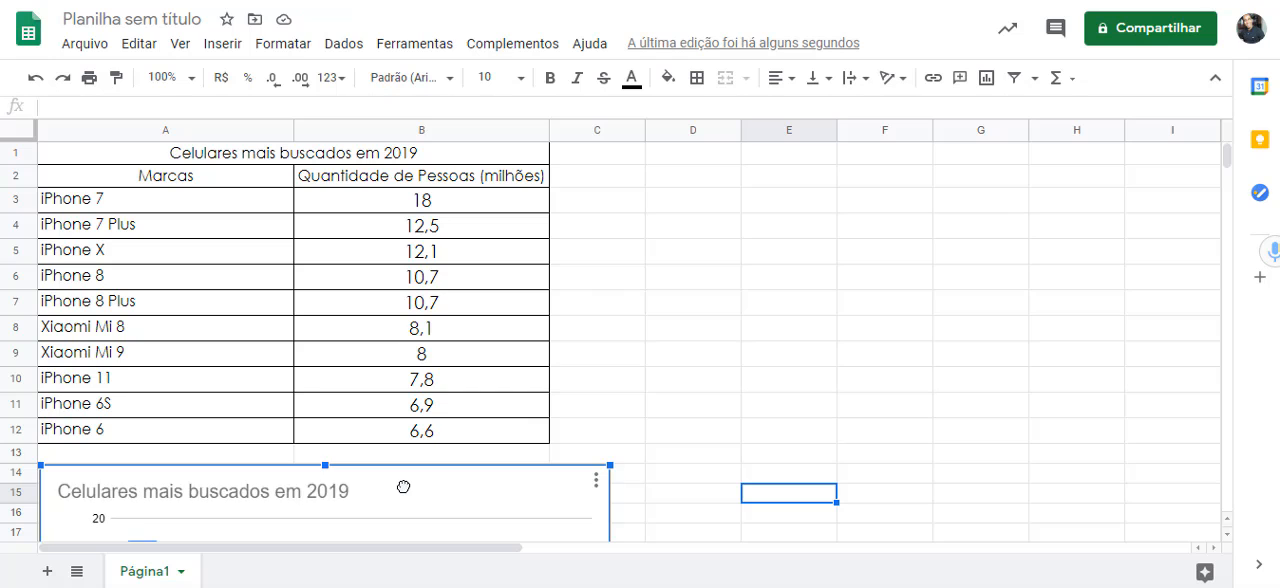
scroll(574, 351, down, 3)
scroll(731, 297, up, 3)
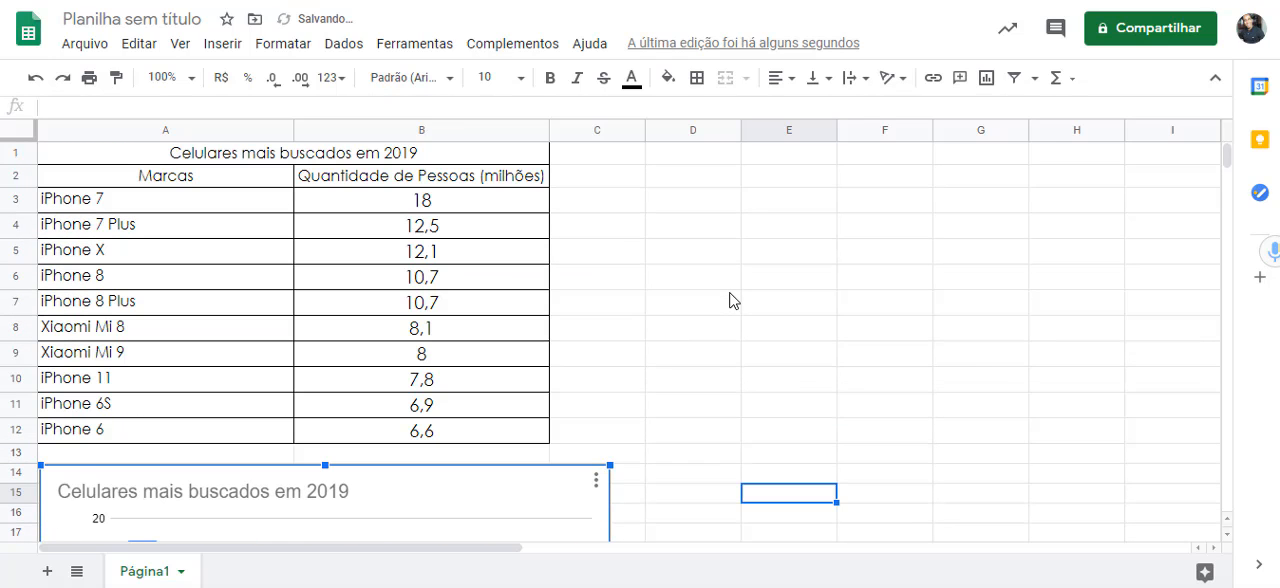
- Insert a second chart from the data range A2:B12
click(108, 186)
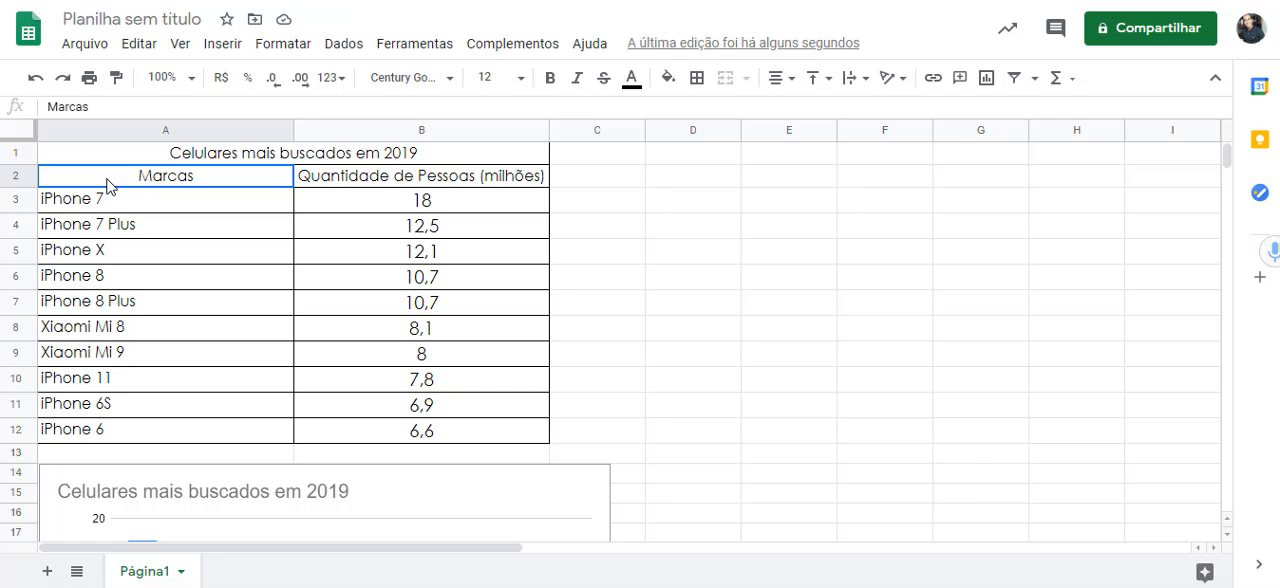
drag(120, 183, 376, 440)
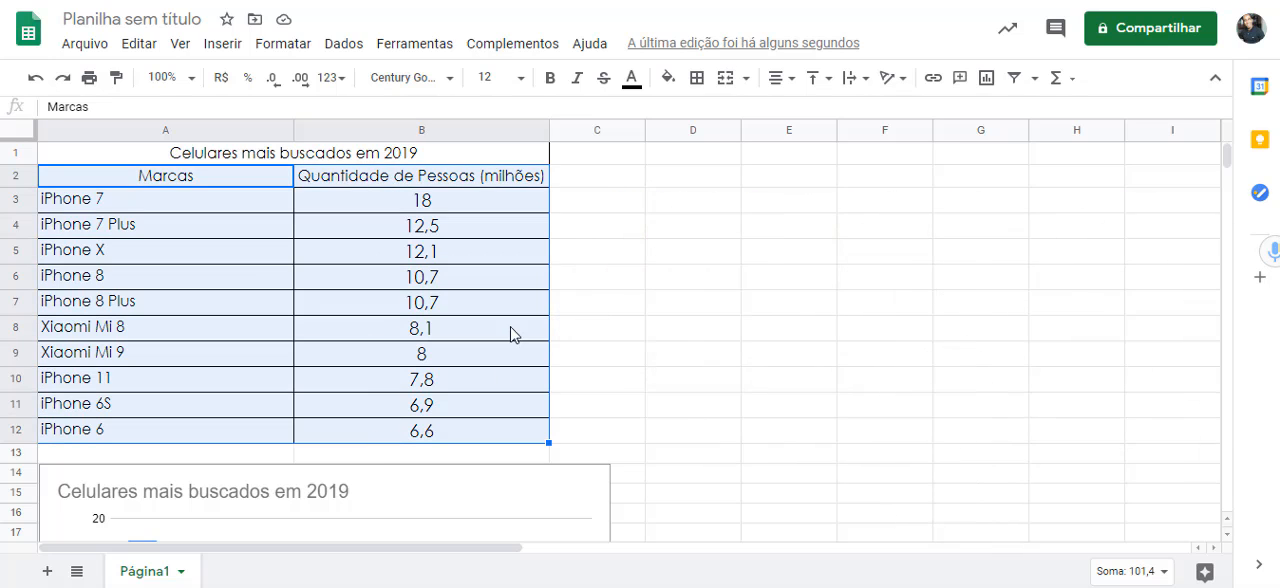
click(230, 46)
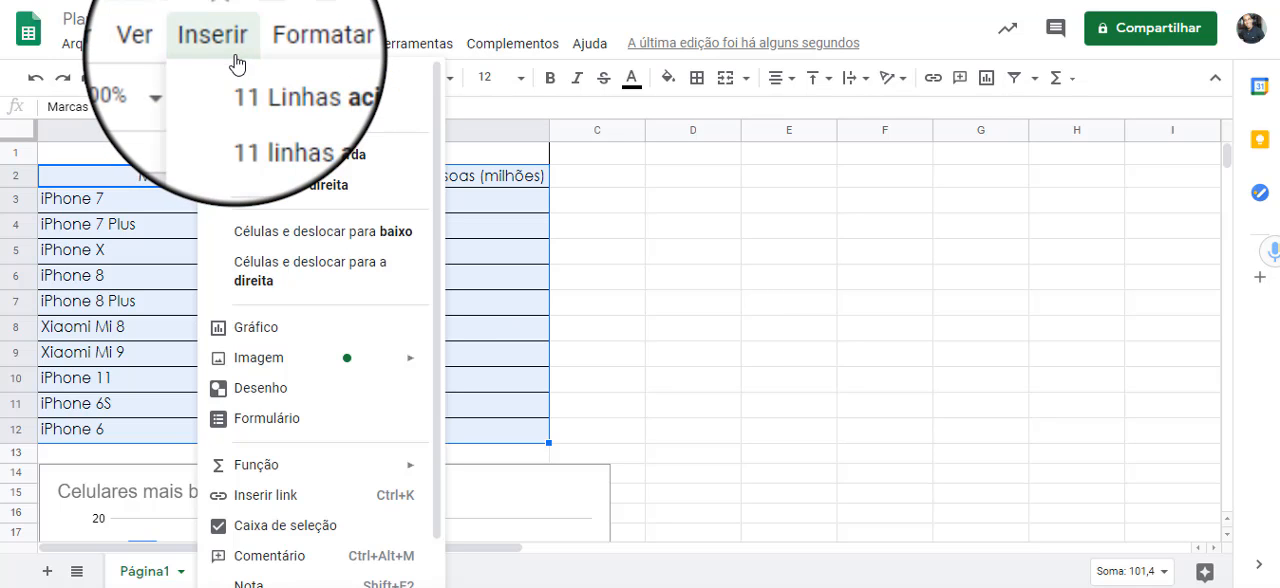
click(260, 341)
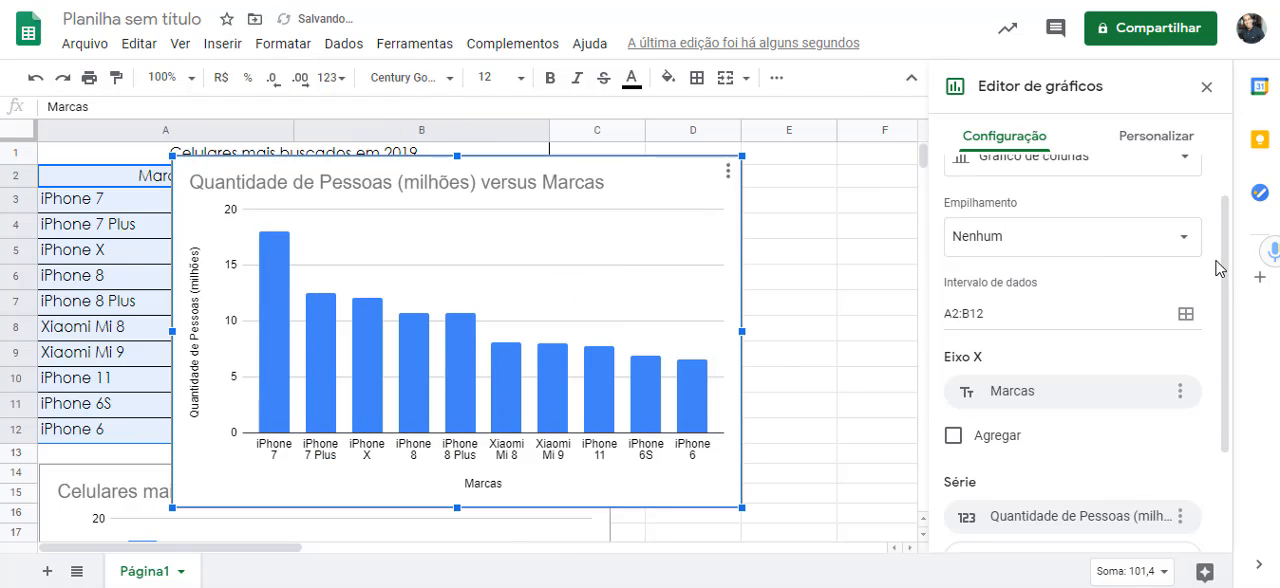
- Change the second chart to the suggested pie chart for A2:B12
drag(1229, 271, 1231, 200)
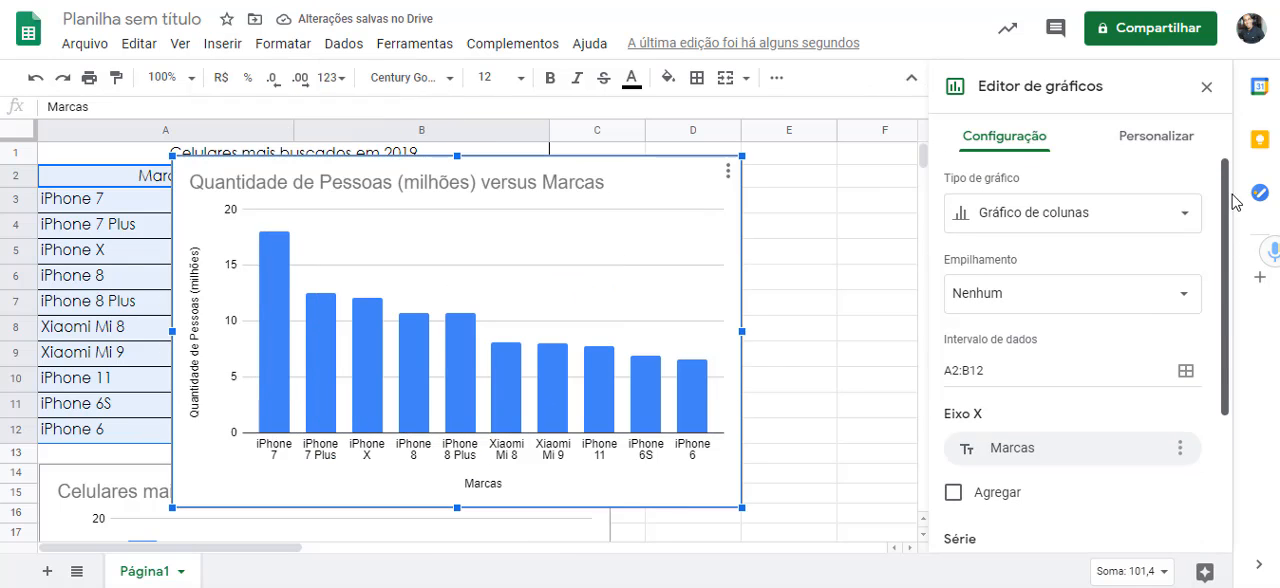
click(1185, 220)
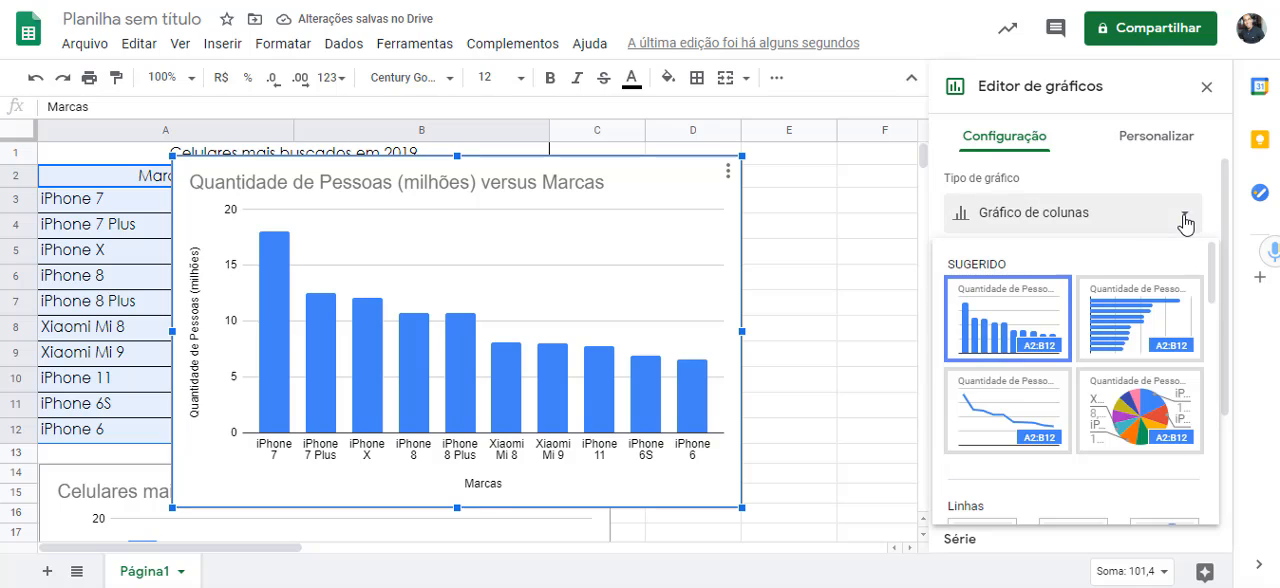
click(1124, 390)
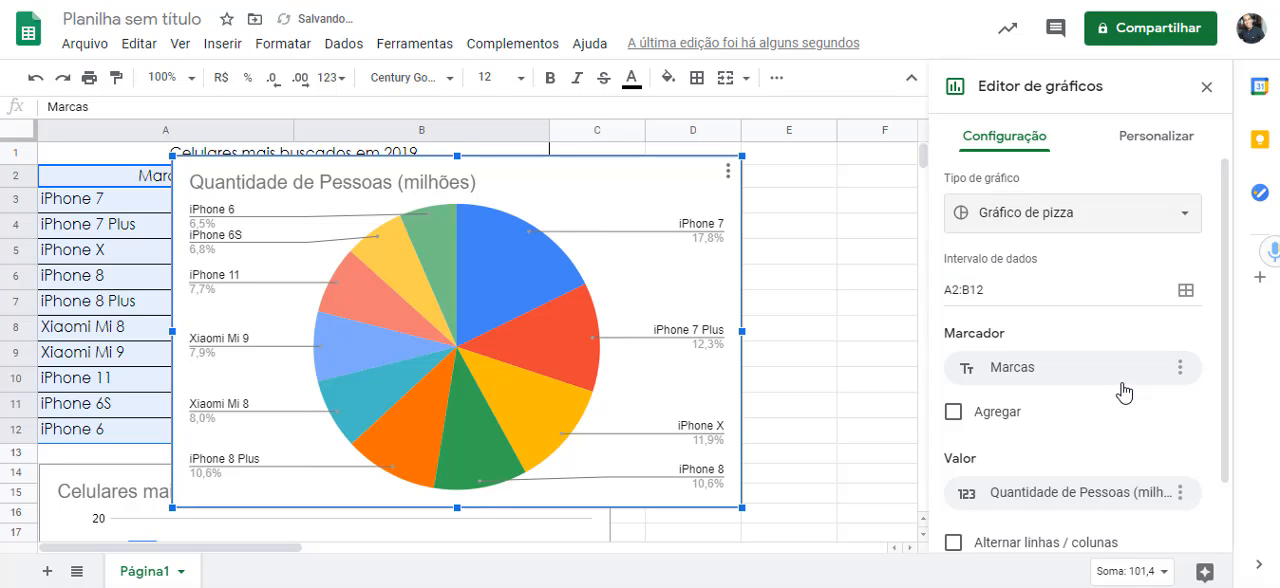
- Replace the pie chart's title with "Celulares mais buscados em 2019"
double_click(370, 186)
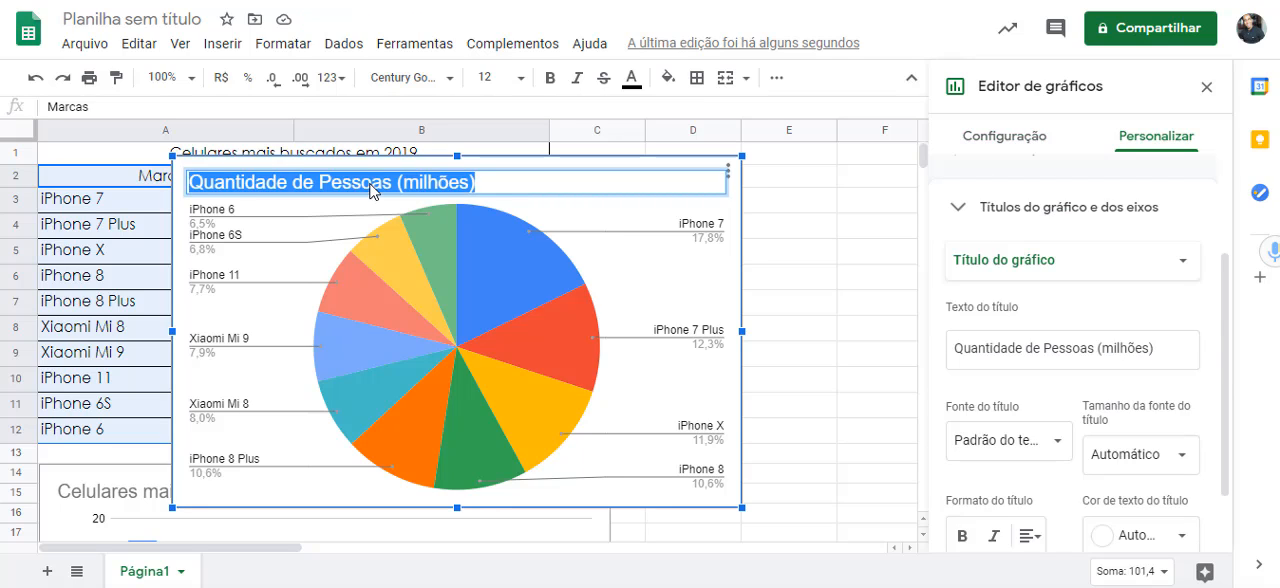
text(Ce)
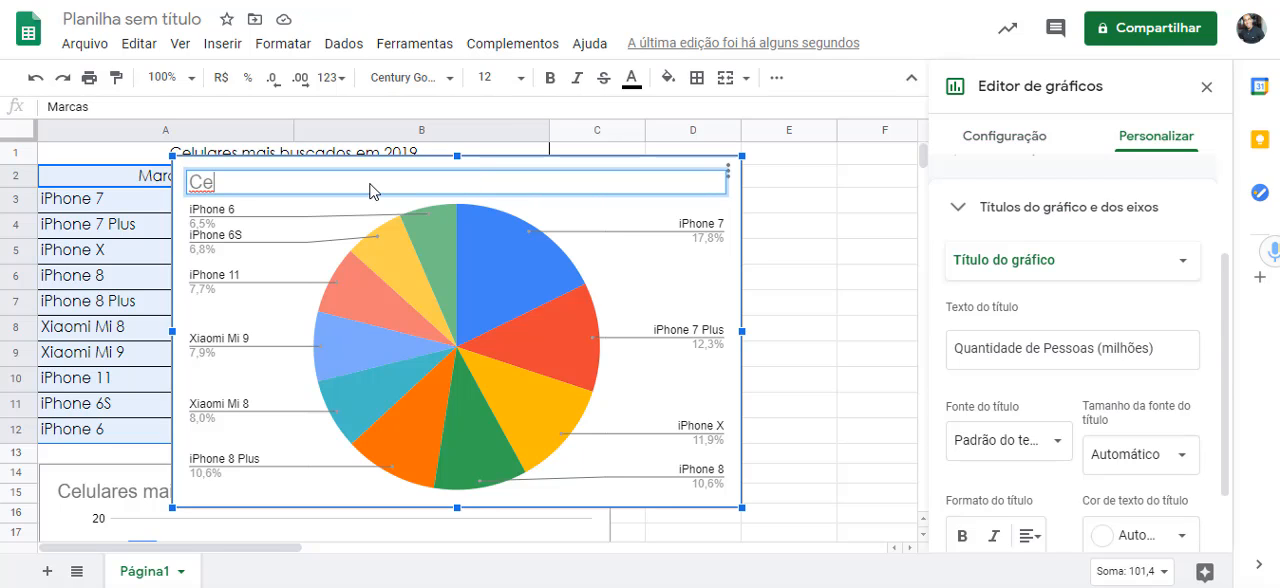
text(lulares mais buscad)
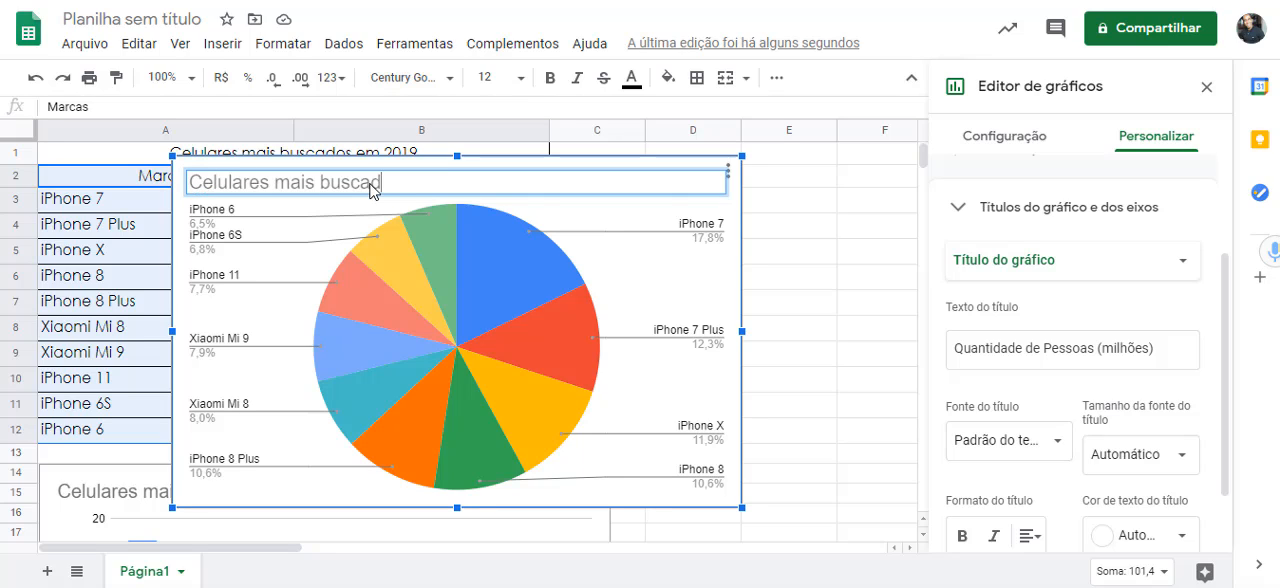
text(os em 2019)
key(Return)
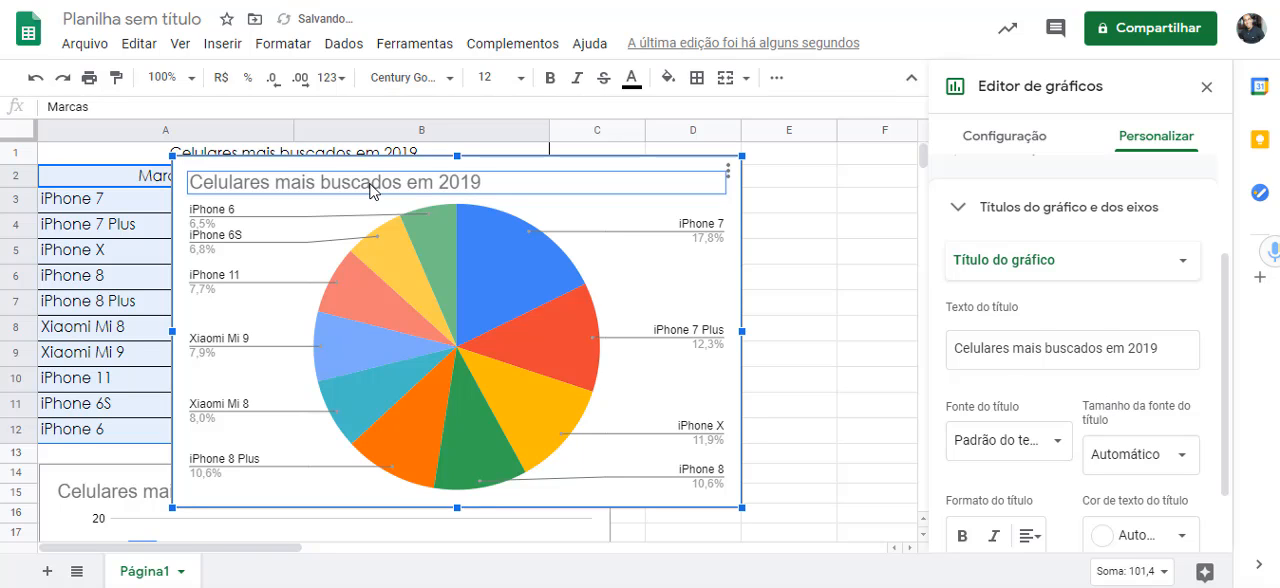
- Close the chart editor and move the pie chart beside the data table so that it starts at row 2
click(1004, 136)
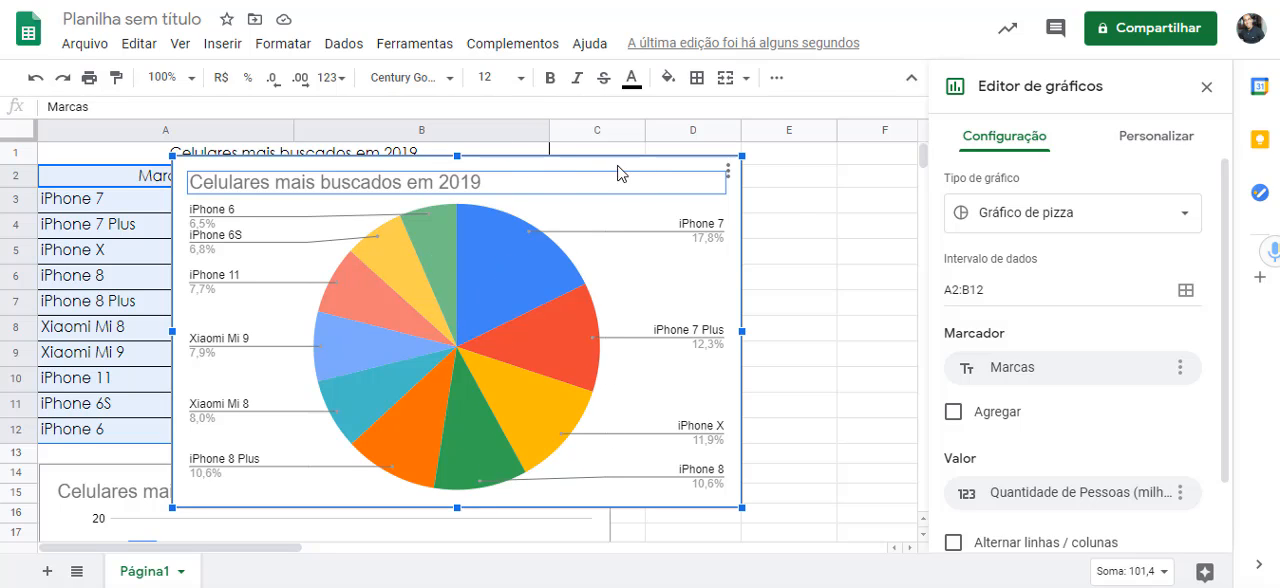
click(1206, 87)
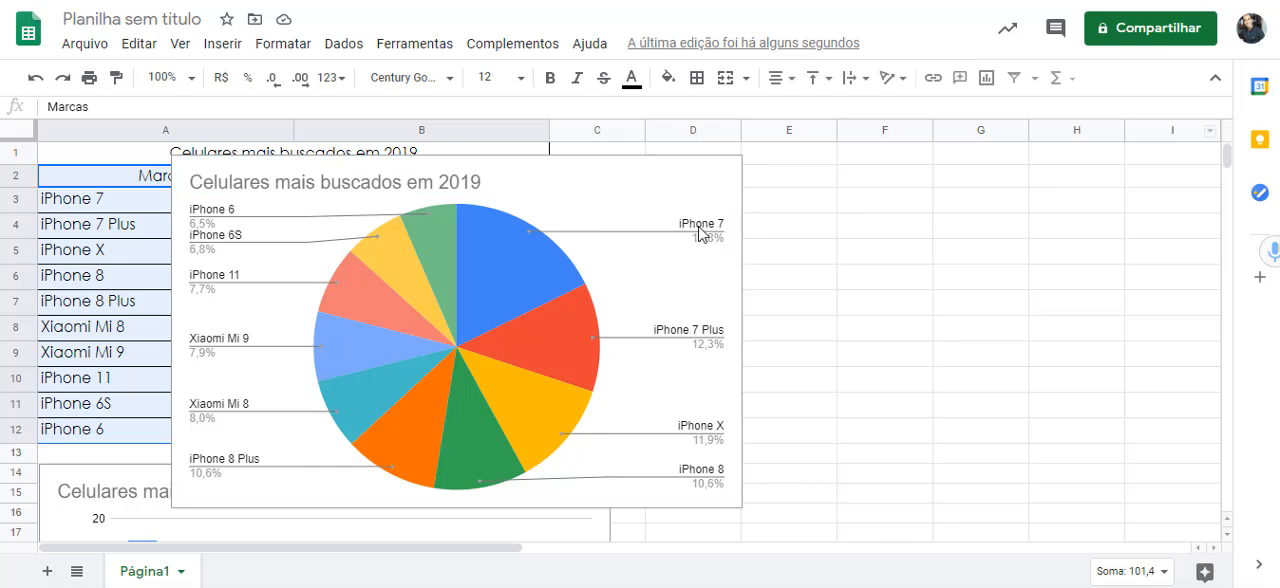
drag(571, 177, 1034, 186)
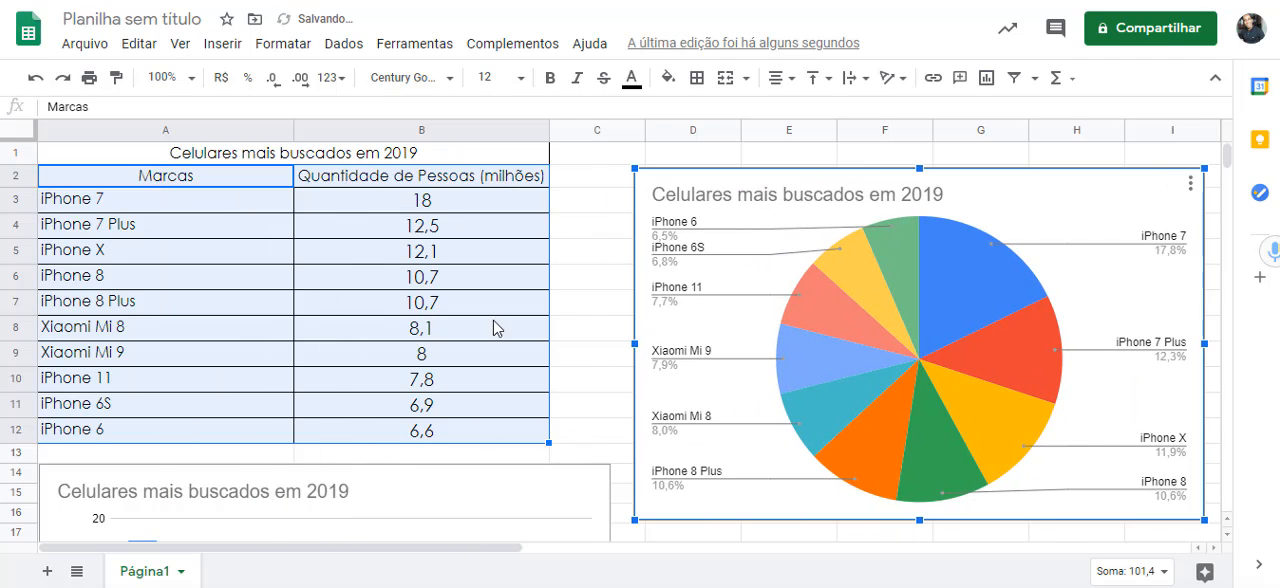
- Move the column chart up over the data table so that it lines up with the pie chart at row 2
click(337, 497)
scroll(546, 372, down, 3)
drag(514, 283, 494, 129)
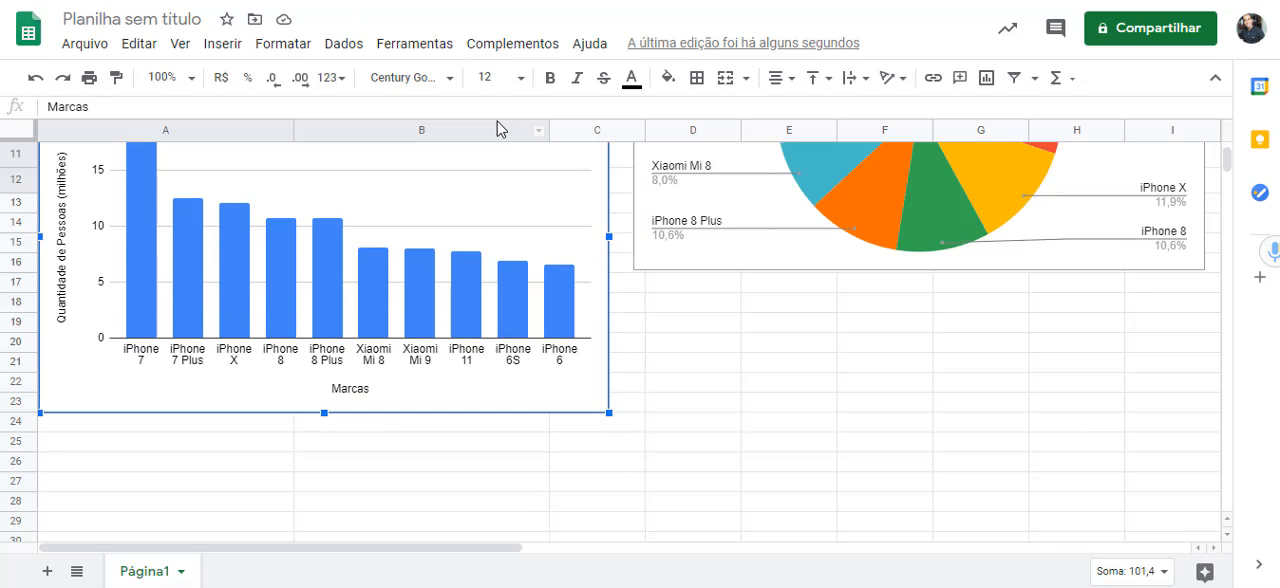
scroll(1226, 190, up, 3)
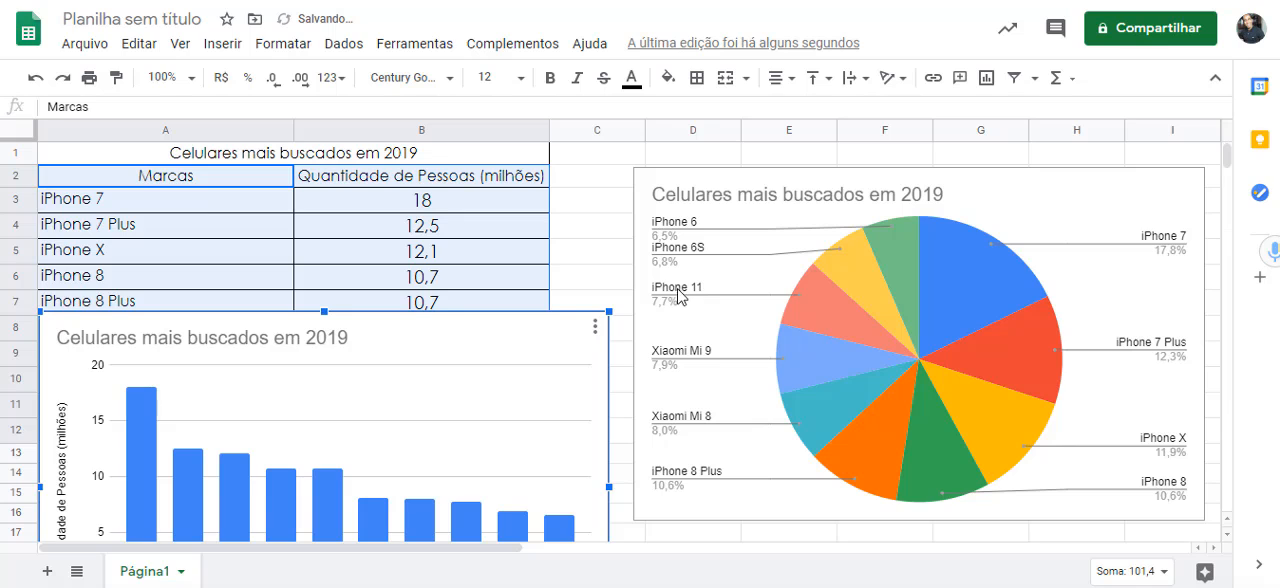
drag(456, 335, 462, 214)
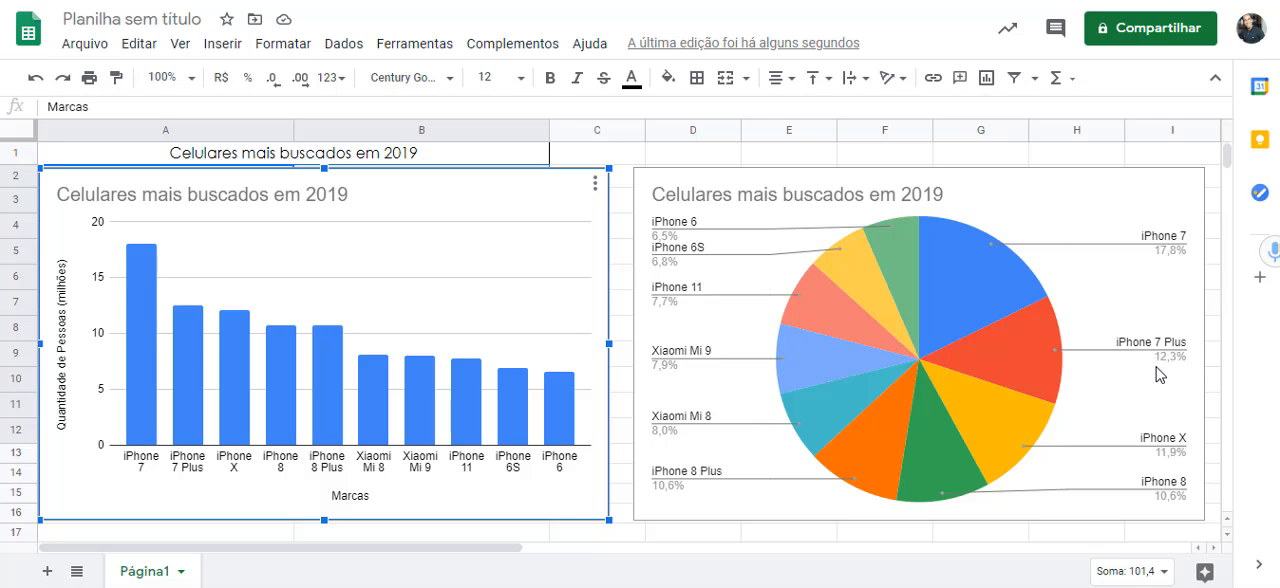
- Compare the two charts by inspecting the values of individual columns and pie slices
mouse_move(129, 396)
mouse_move(530, 405)
mouse_move(141, 264)
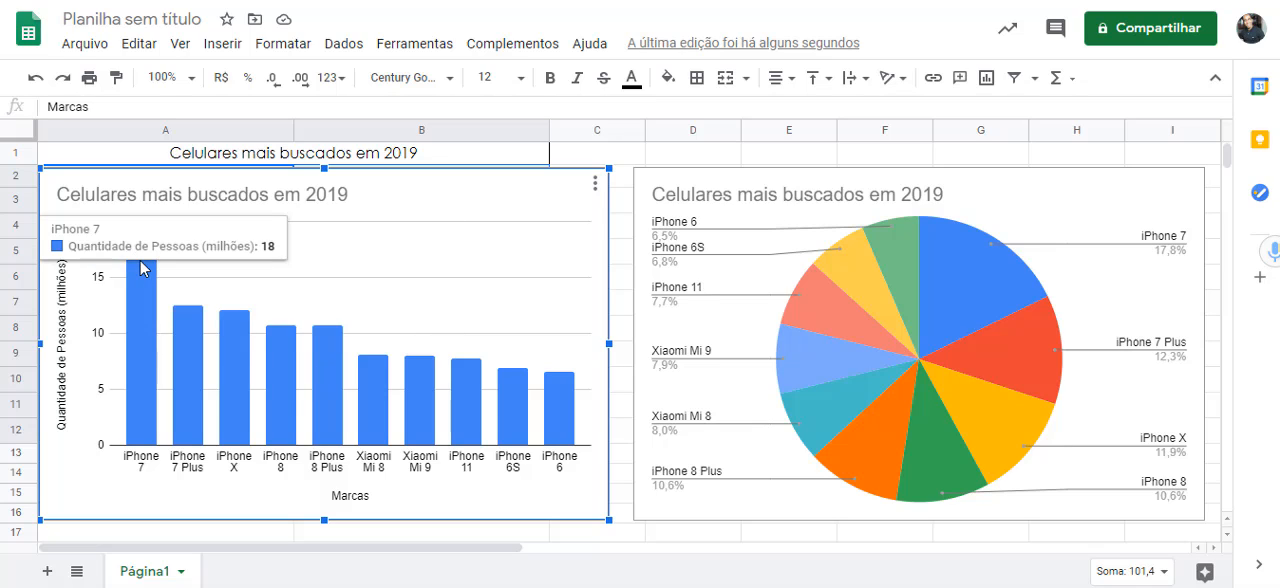
mouse_move(335, 404)
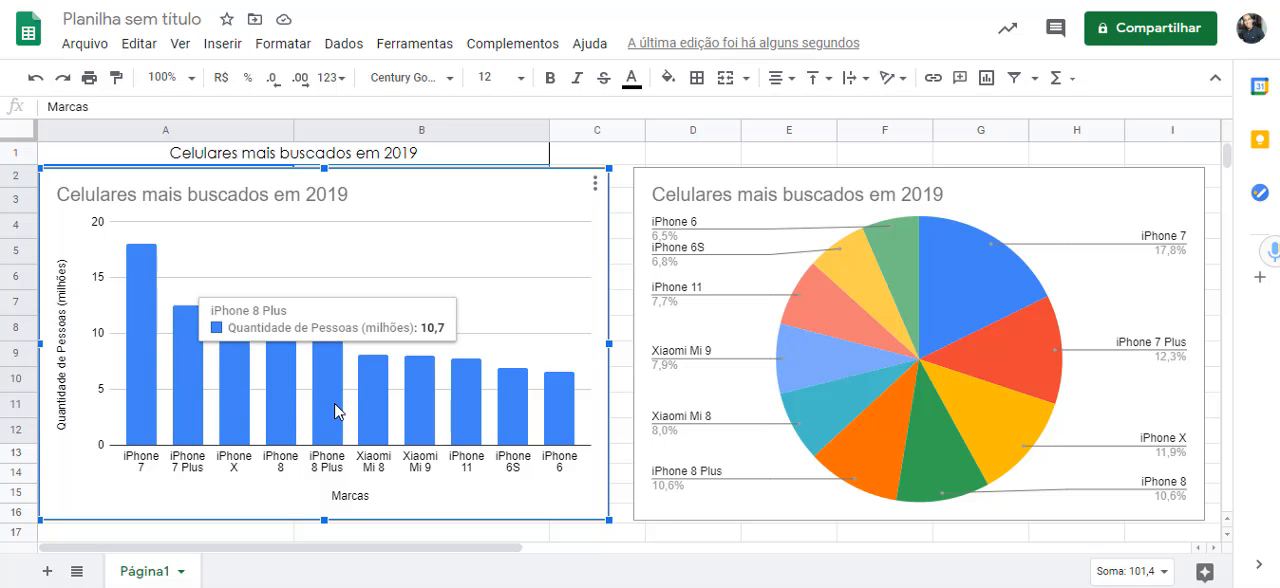
mouse_move(569, 426)
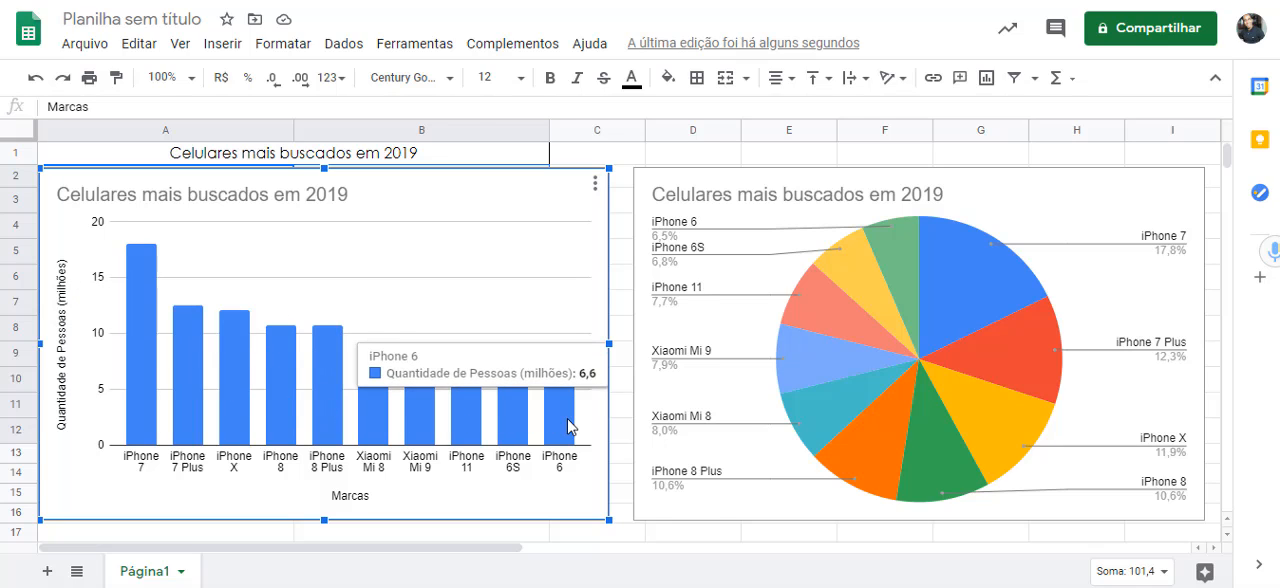
click(670, 494)
mouse_move(827, 424)
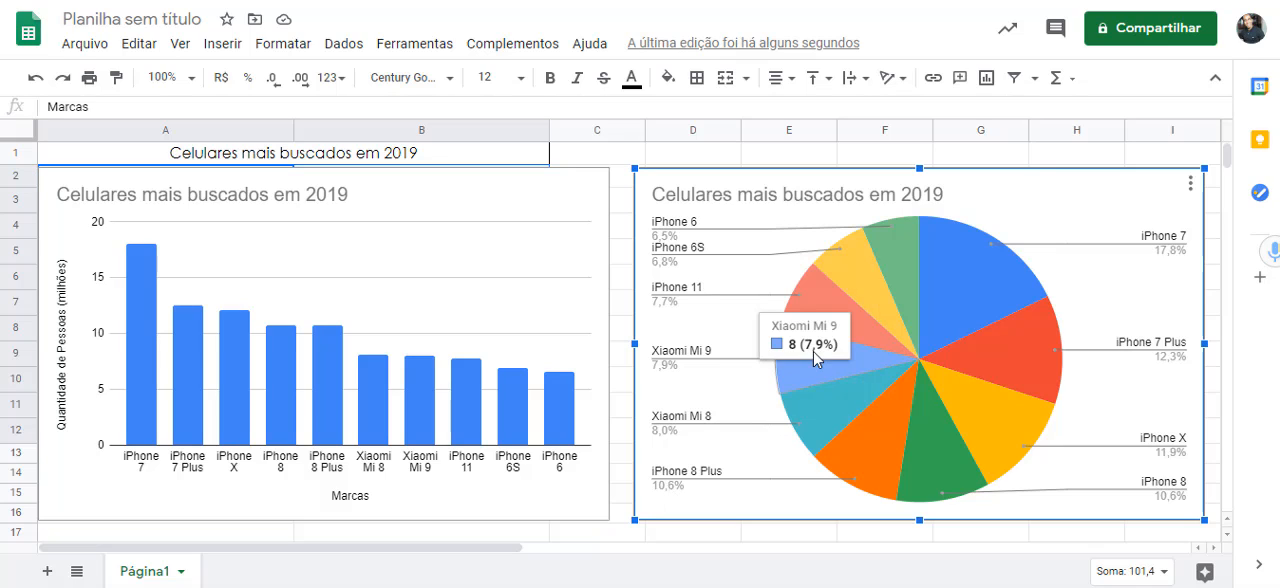
mouse_move(857, 273)
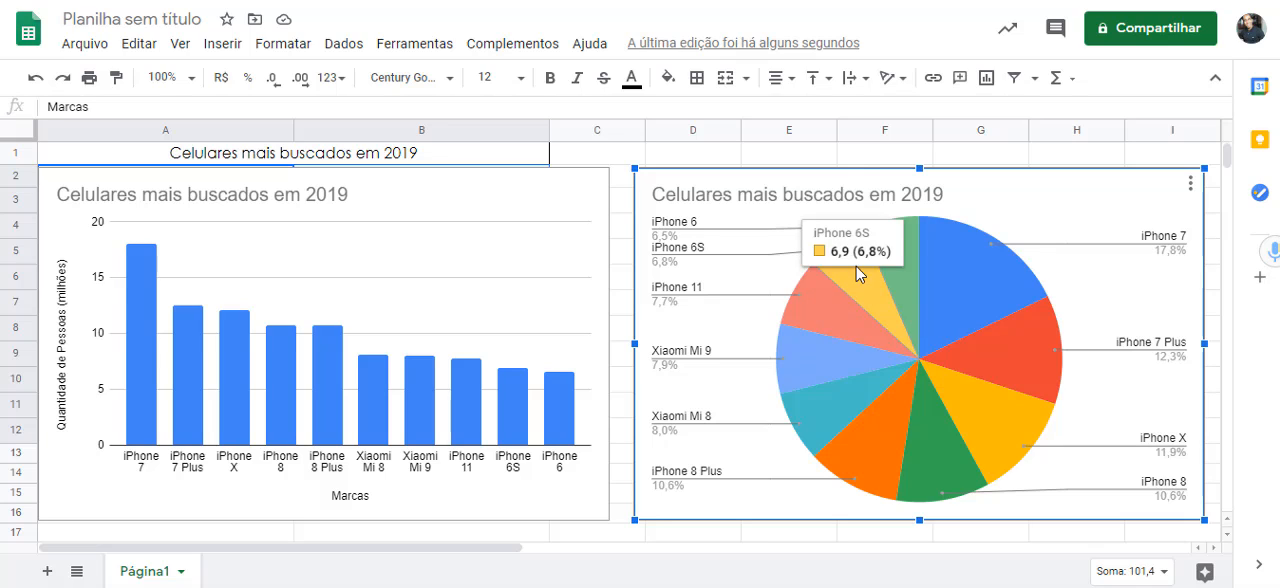
mouse_move(1025, 377)
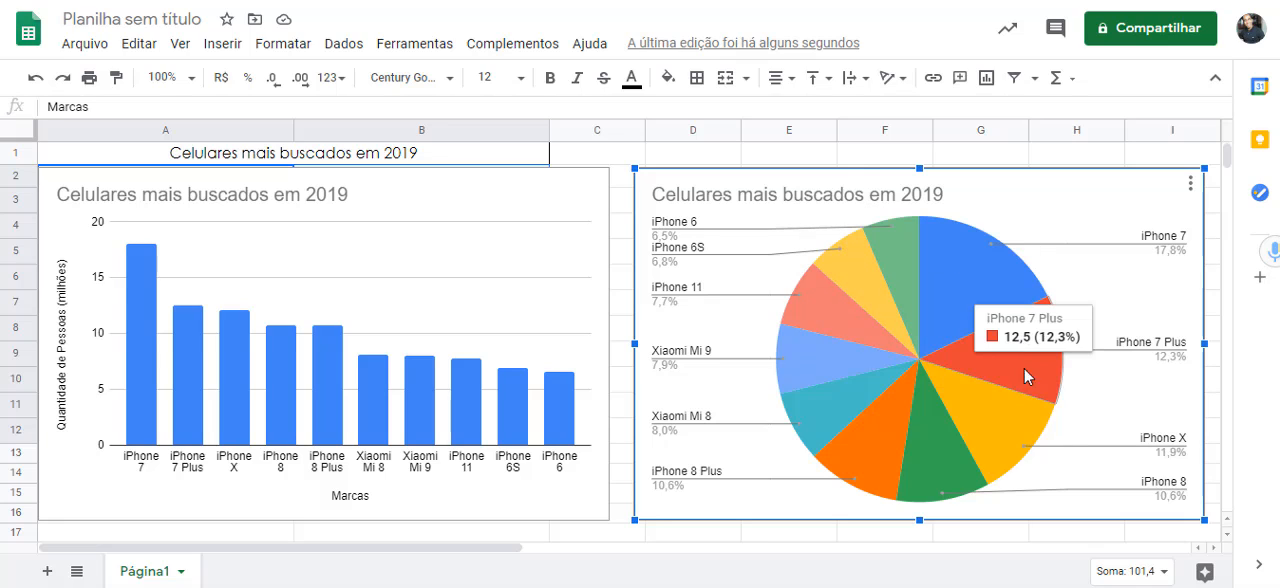
mouse_move(820, 399)
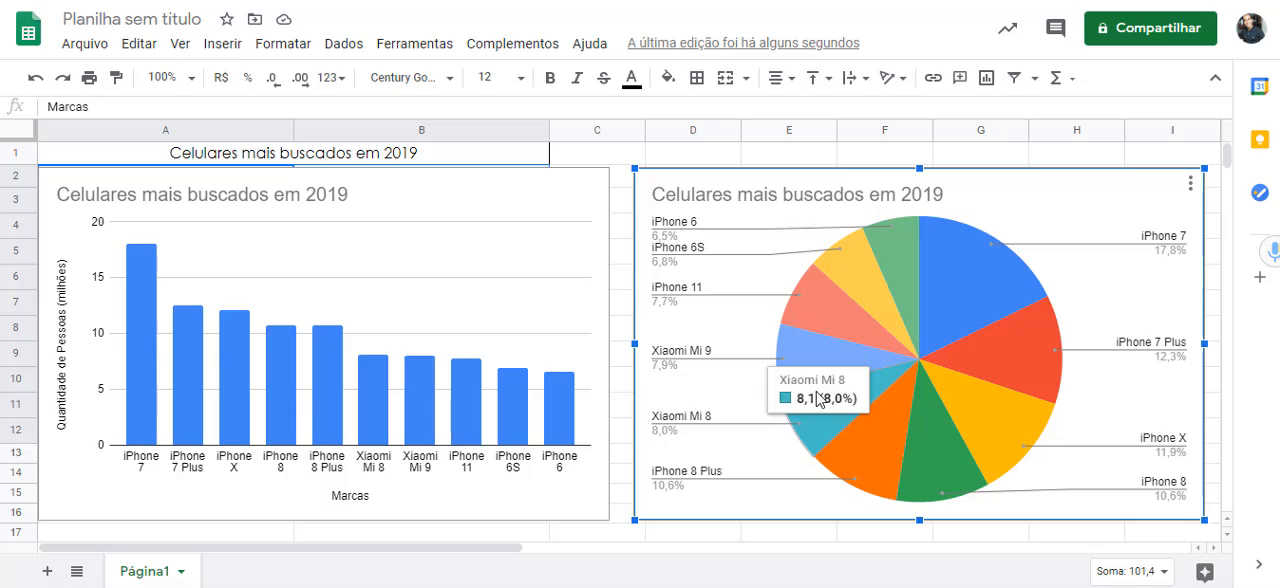
mouse_move(921, 250)
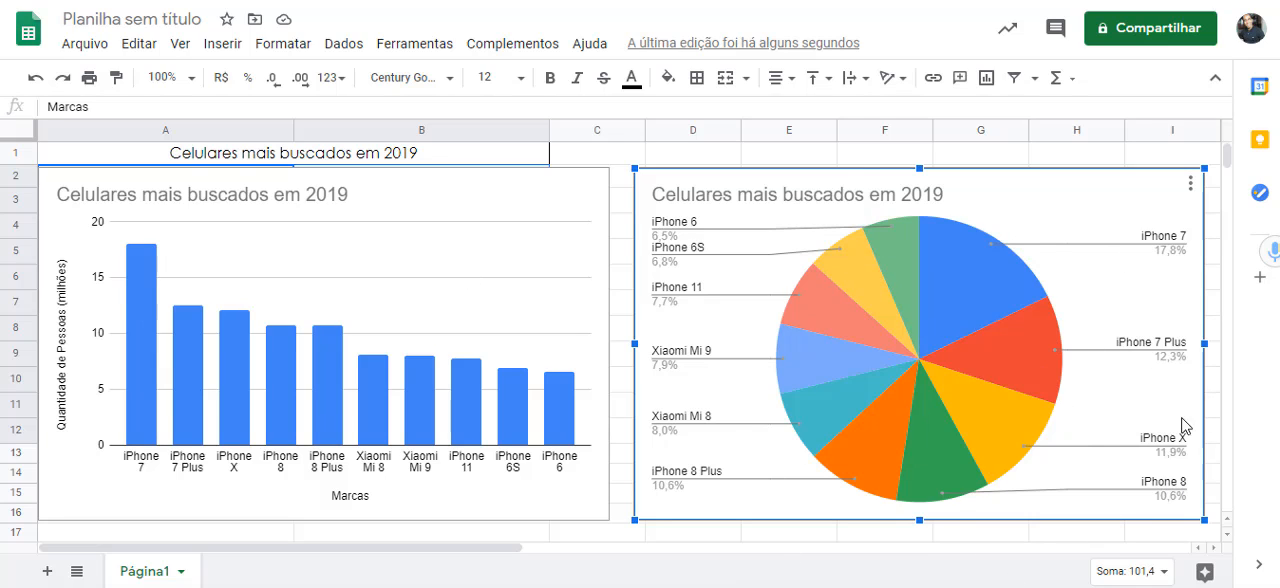
mouse_move(990, 368)
- Recheck the column chart's values and read Questão 02 in "Atividade Aula 2 Google Planilhas.pdf"
click(146, 287)
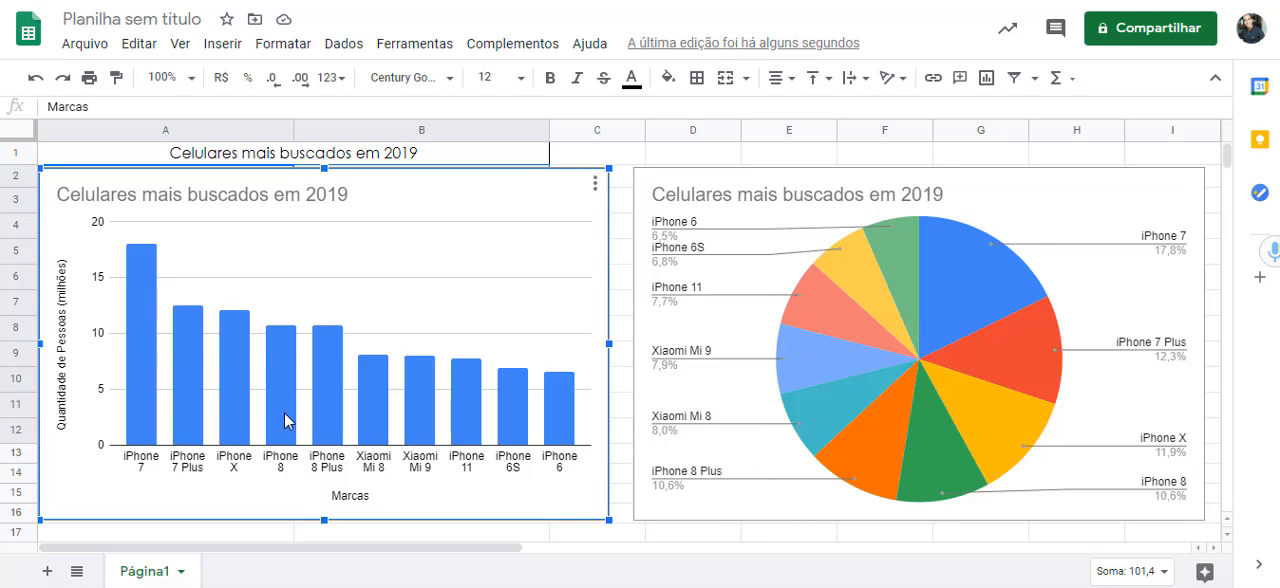
mouse_move(156, 315)
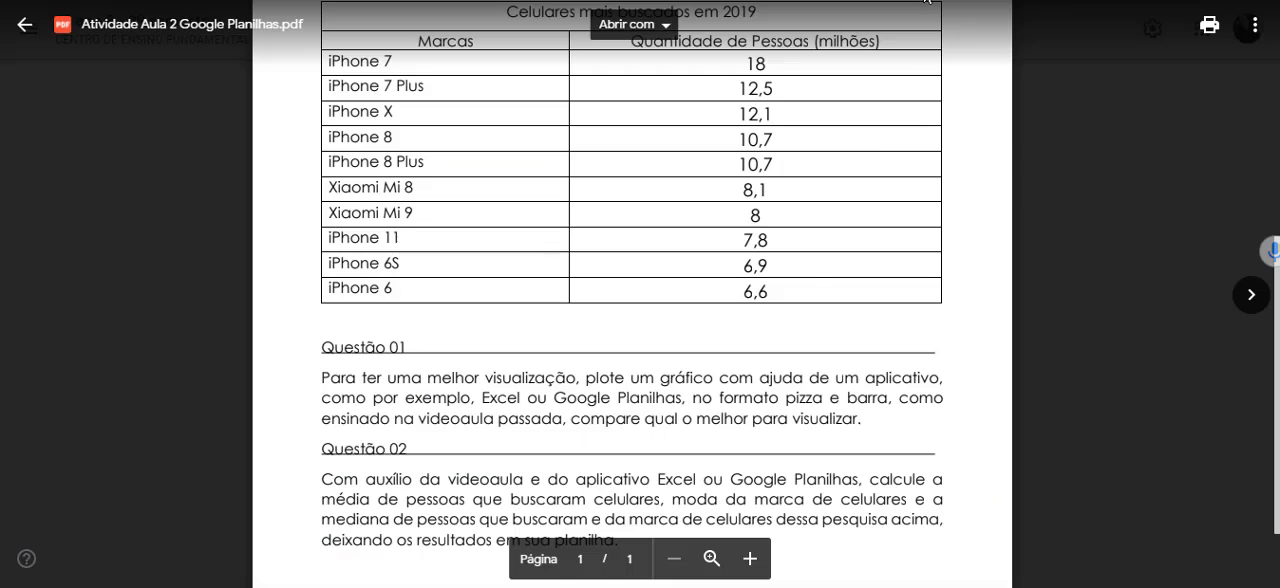
scroll(716, 425, down, 2)
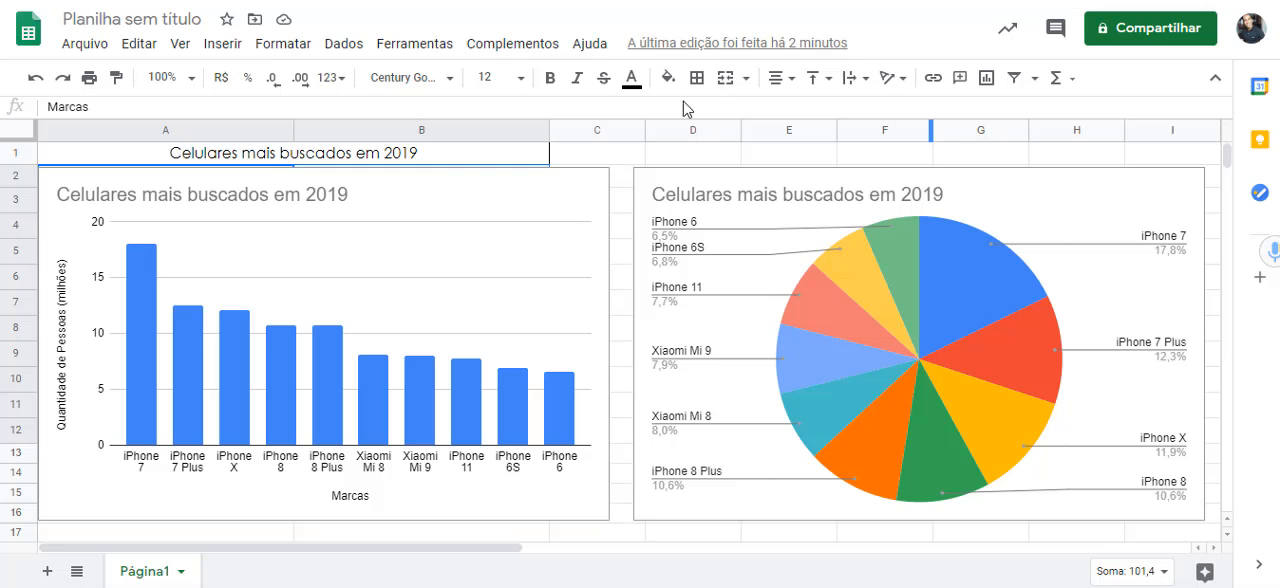
- Move the column chart below the pie chart so that it starts at row 18 and clears the data table
scroll(678, 393, down, 2)
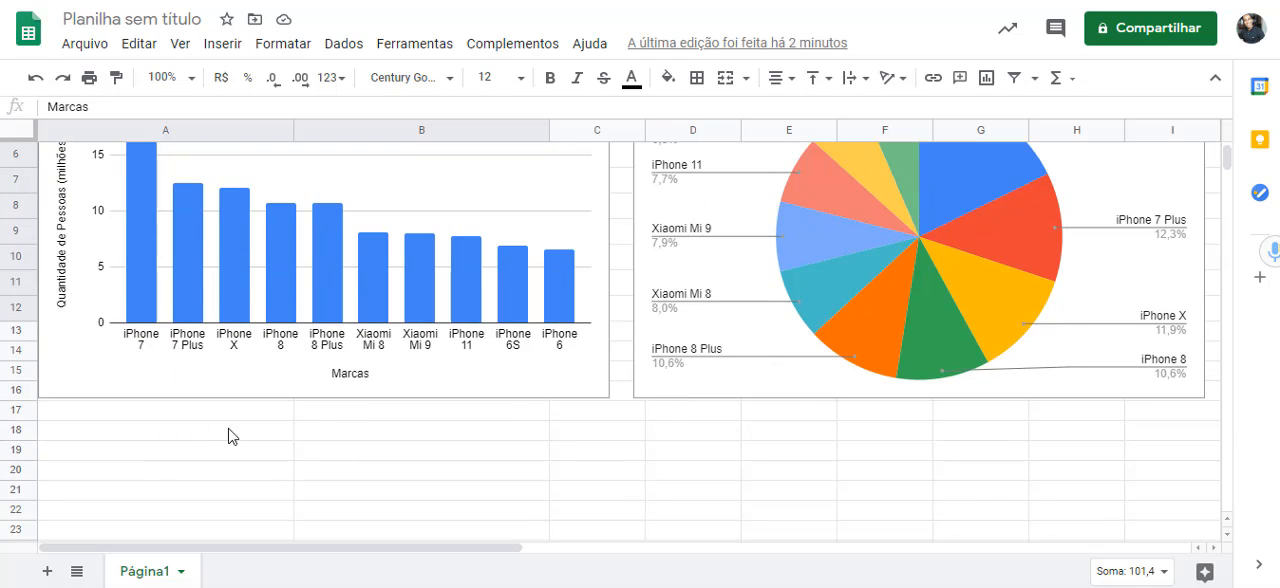
click(319, 197)
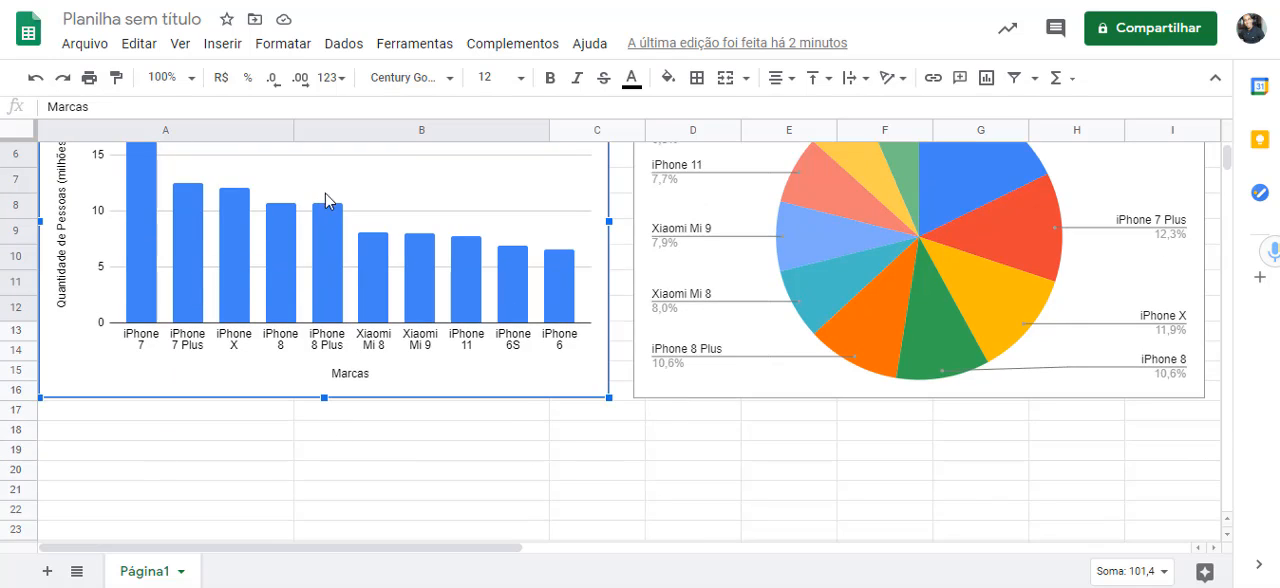
drag(319, 197, 736, 587)
drag(1073, 554, 991, 537)
scroll(278, 324, down, 3)
scroll(228, 308, up, 5)
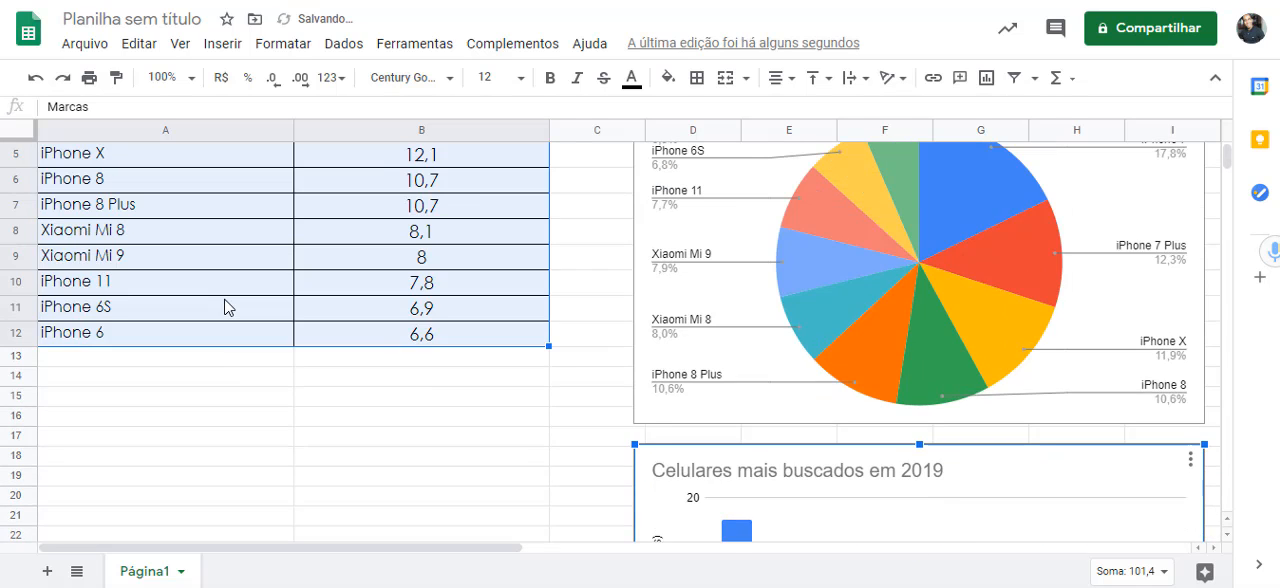
- Enter the label "Média" in cell A14 below the data table
click(113, 475)
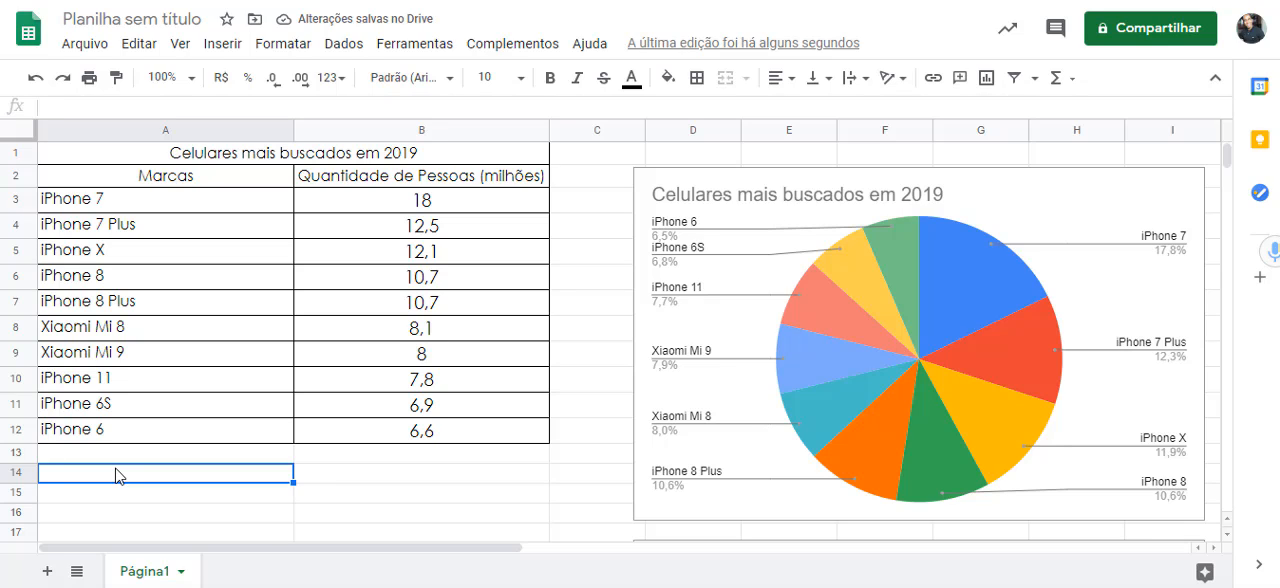
text(Mé)
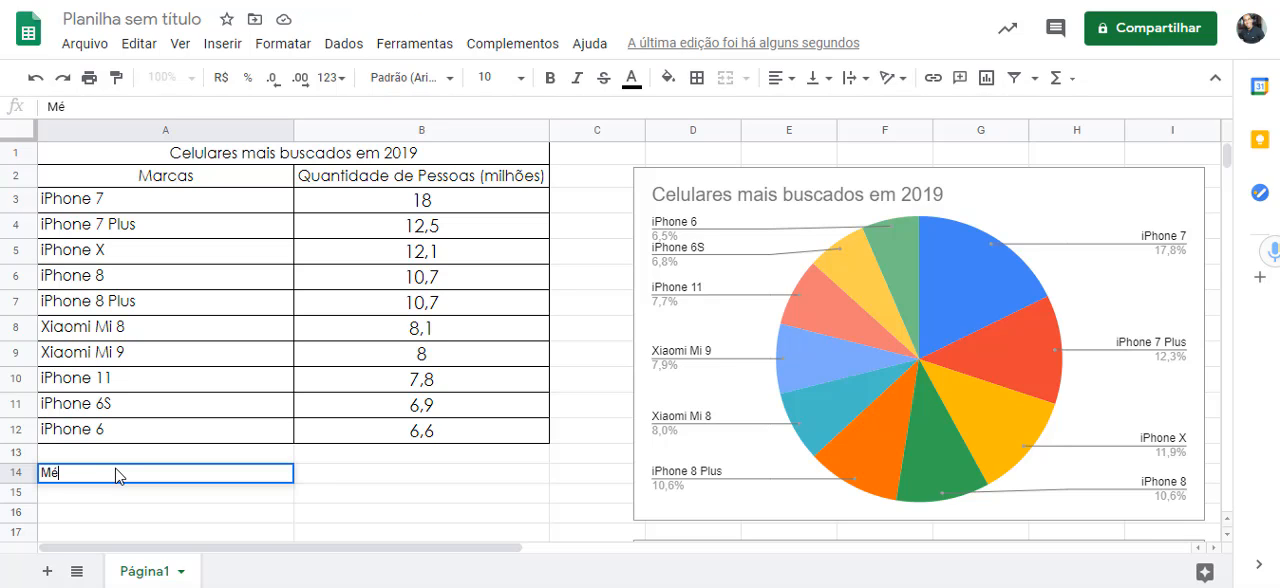
text(dia)
key(Tab)
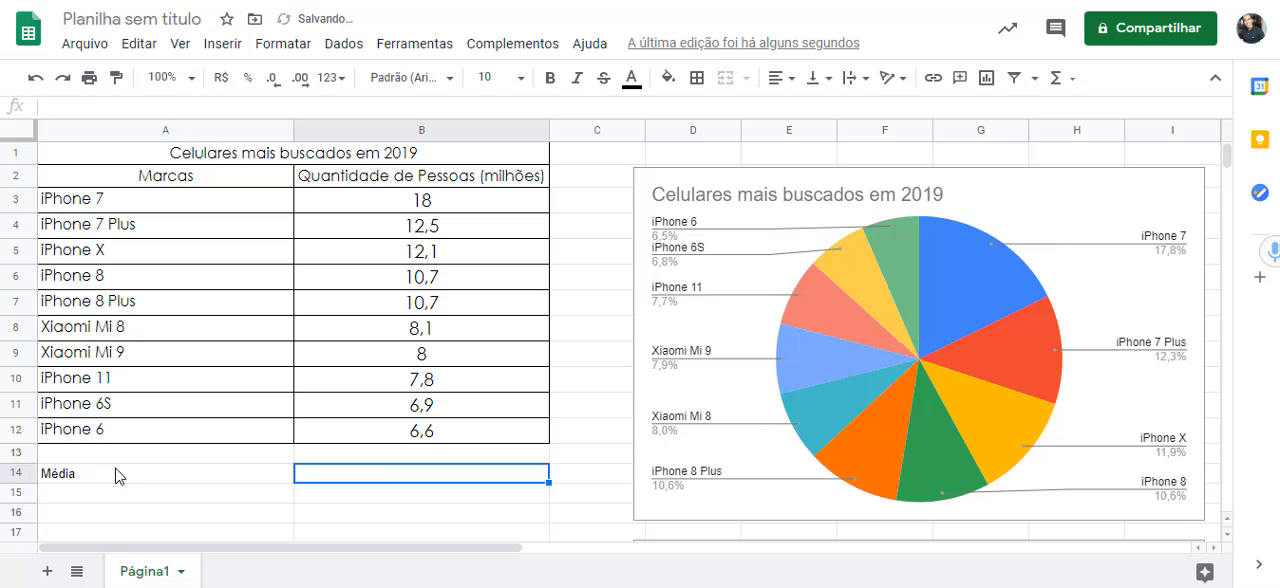
- Copy the formatting of the "iPhone 7 Plus" cell A4 to the "Média" label in A14 with Paint format
click(68, 229)
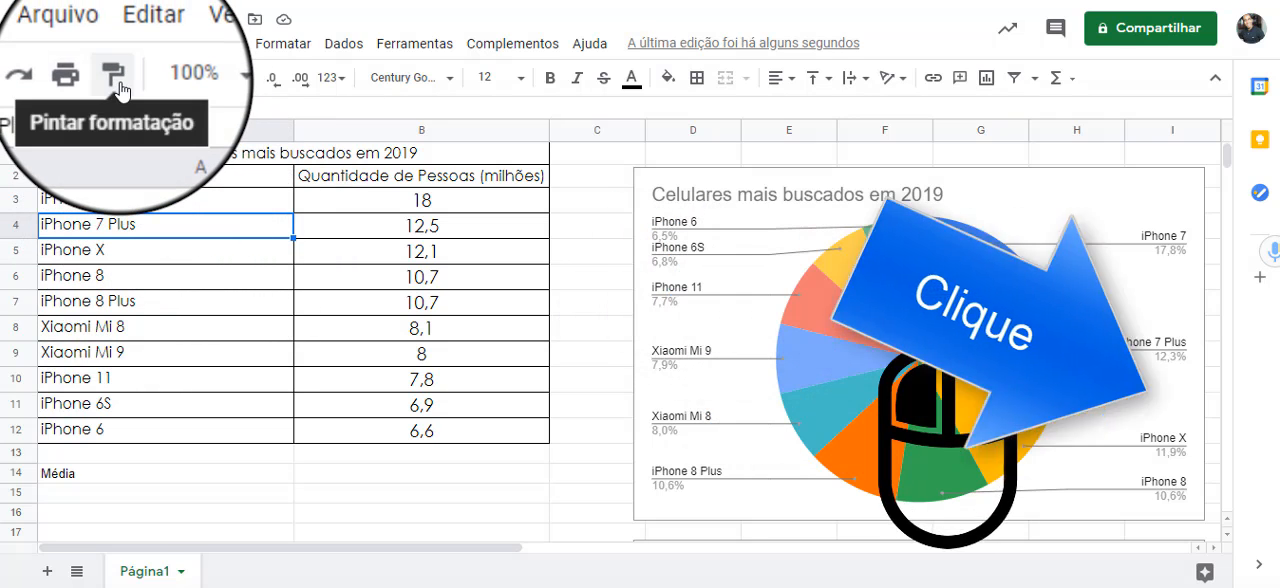
click(116, 77)
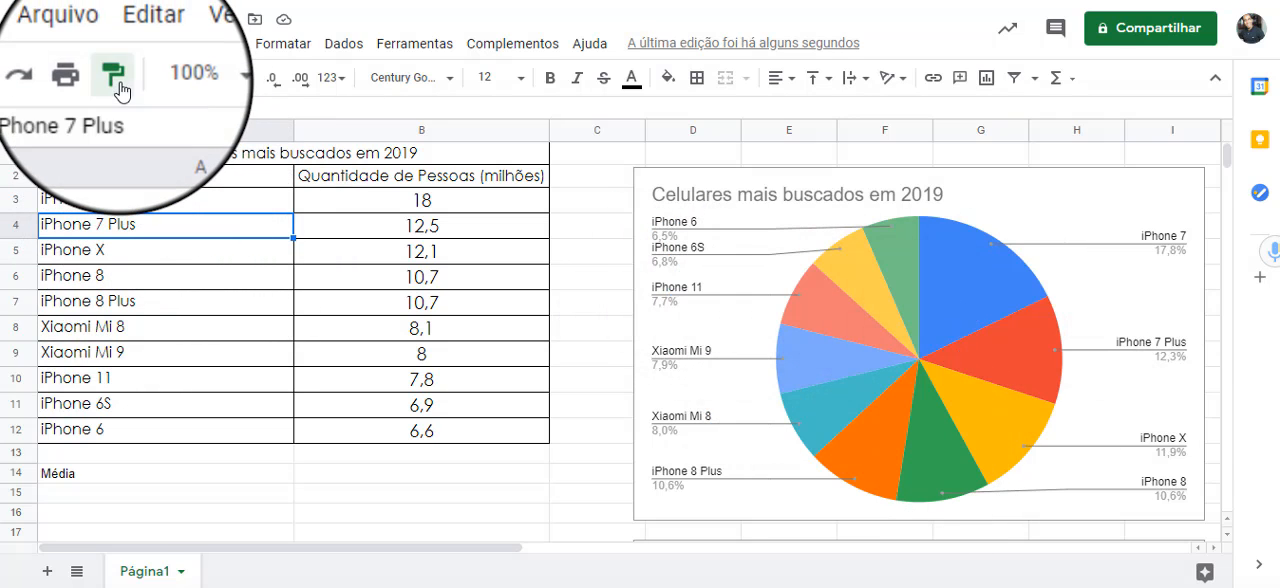
click(66, 476)
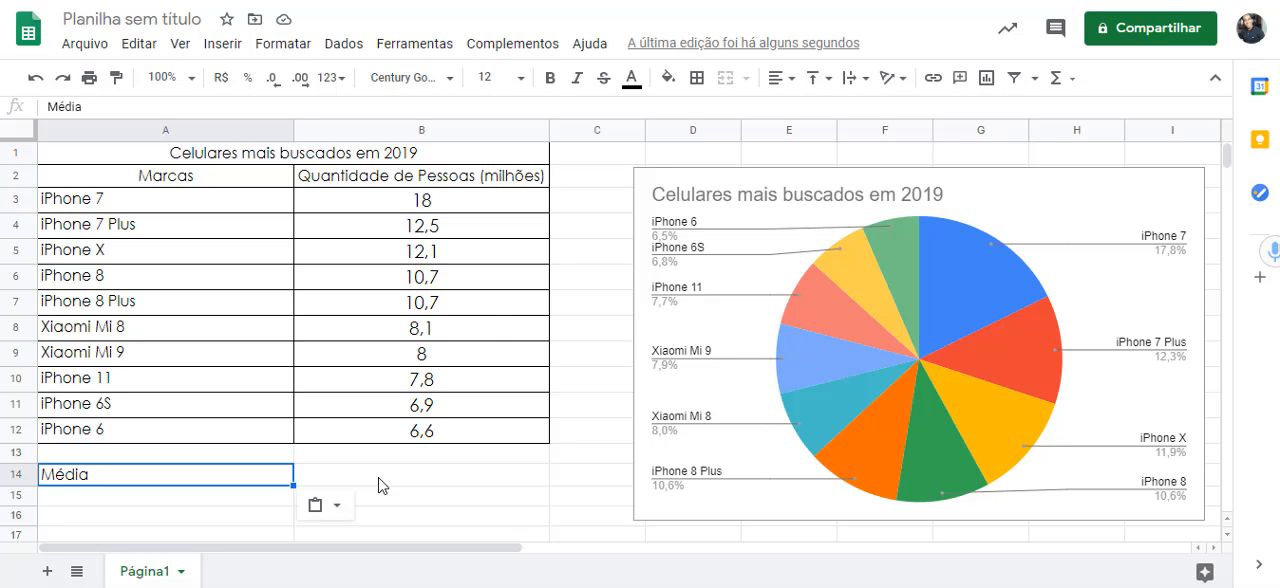
- Calculate the mean of the quantities in B14, beside the "Média" label, with the formula =média(B3:B12)
click(380, 476)
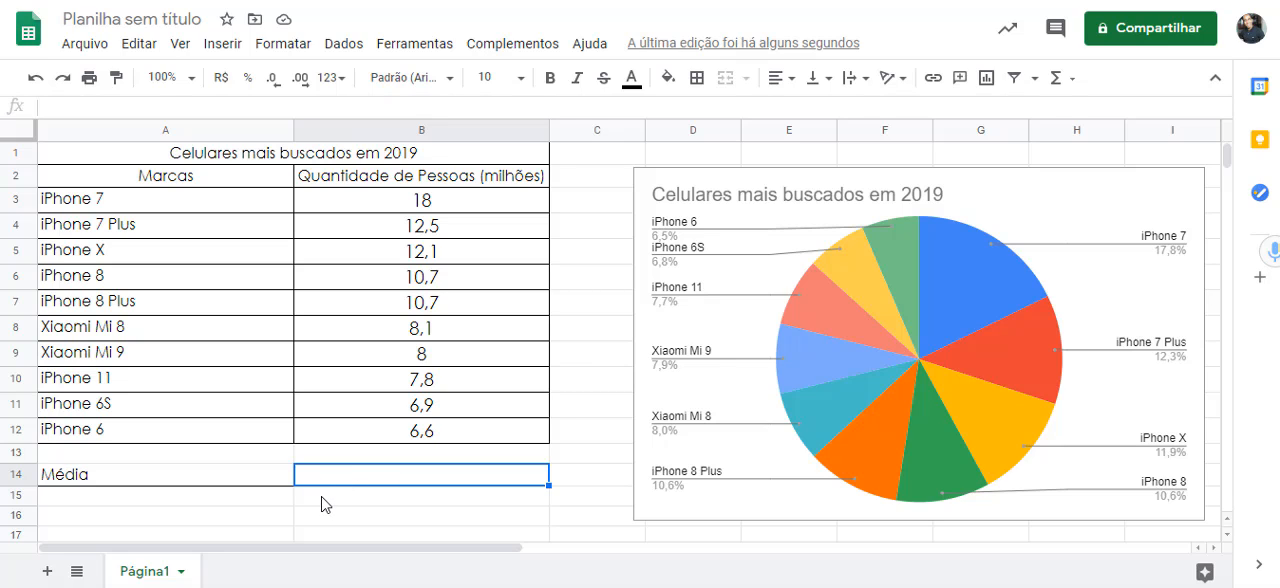
text(=)
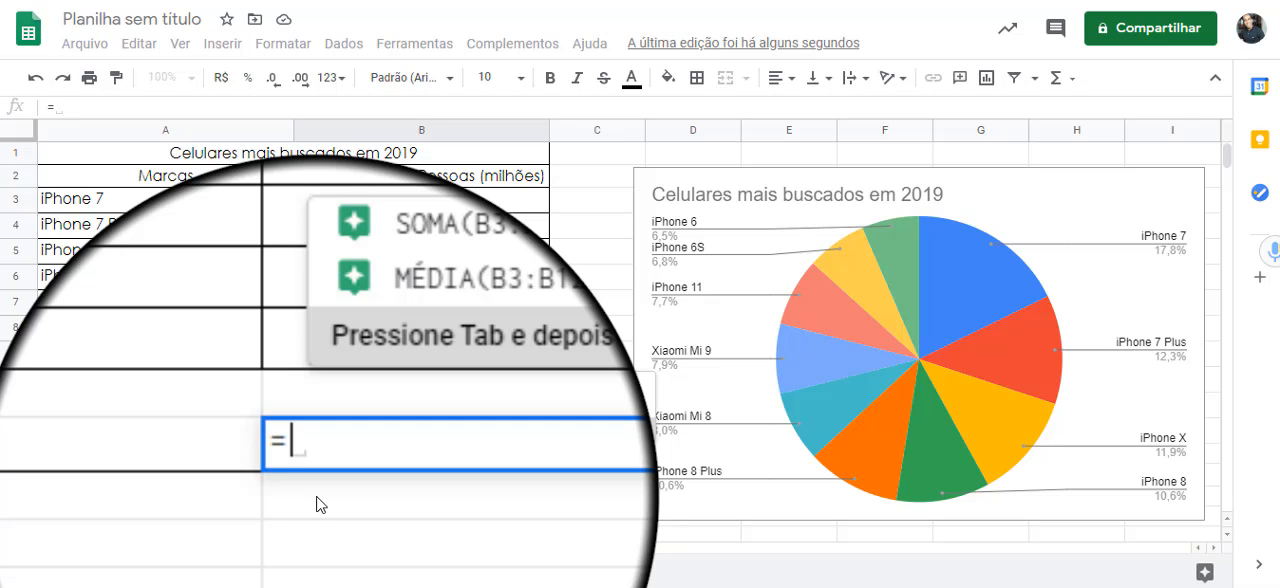
text(média)
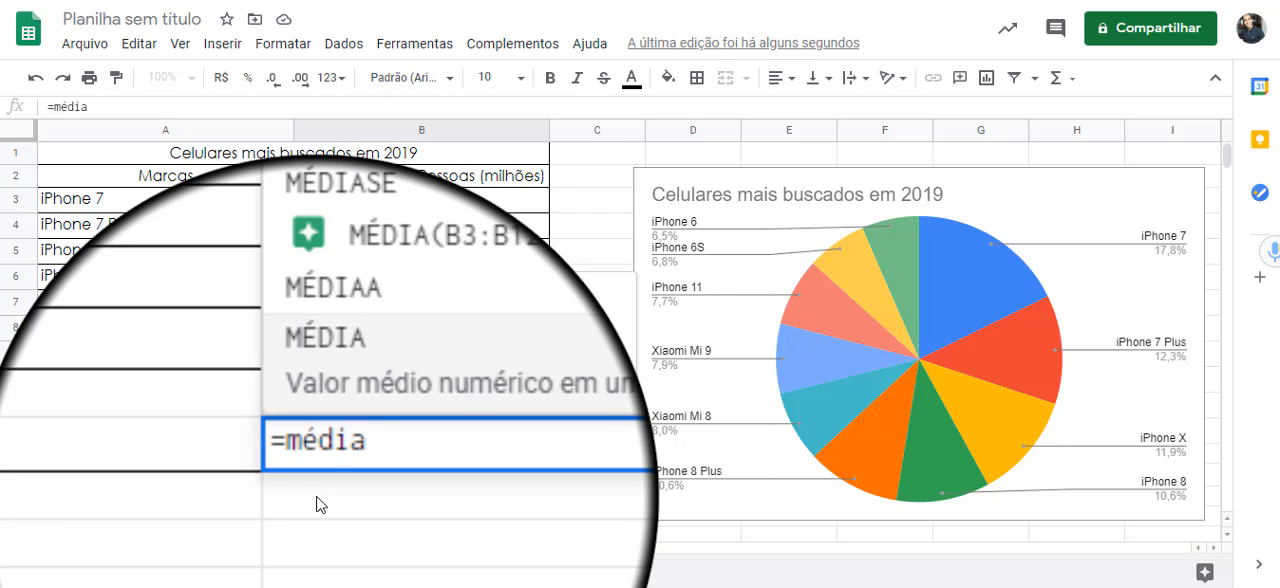
text(()
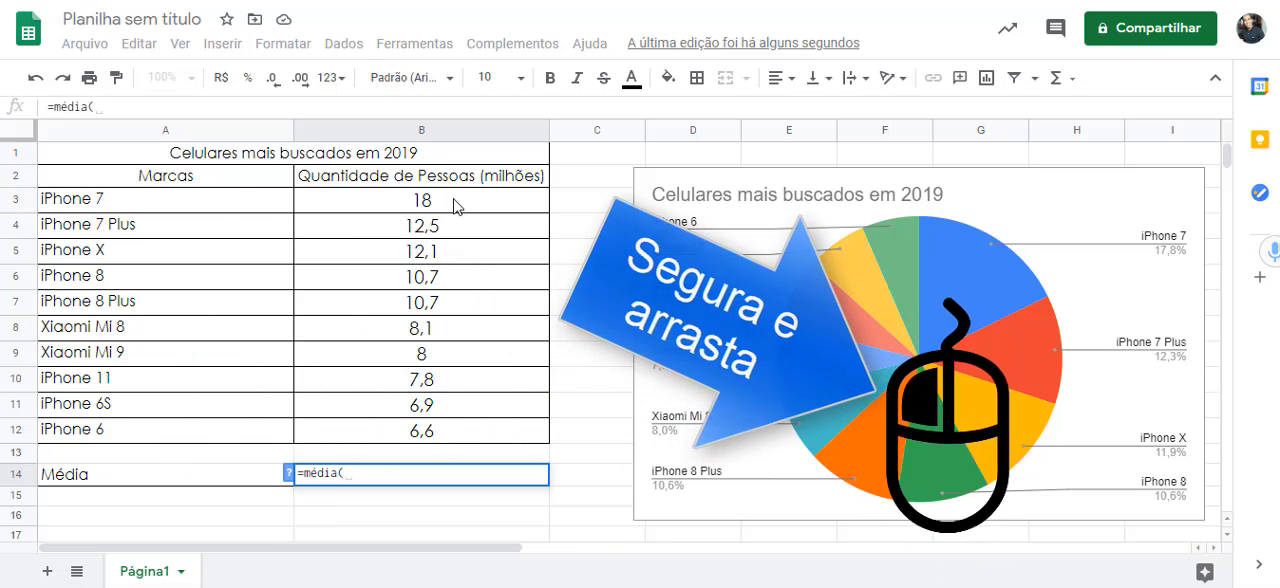
drag(460, 200, 456, 426)
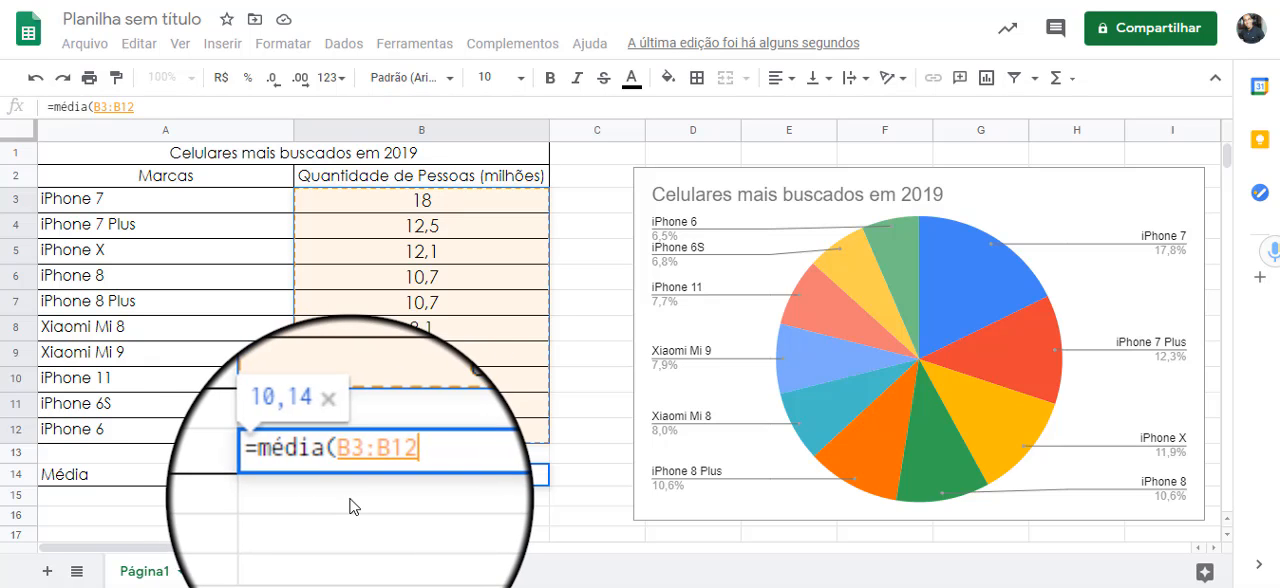
text())
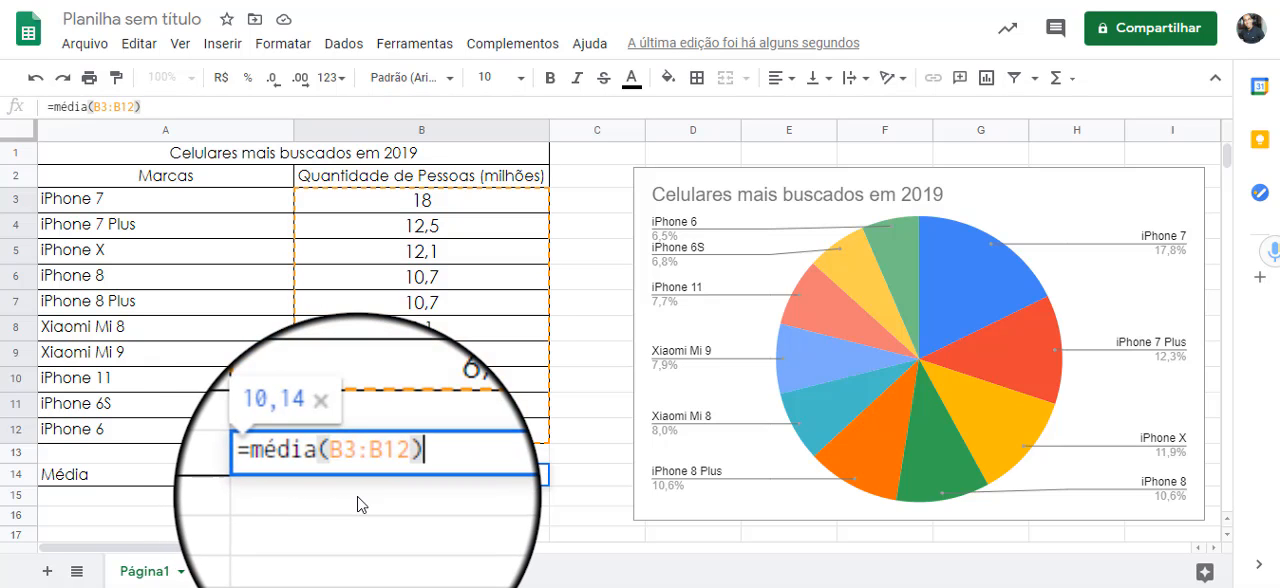
key(Return)
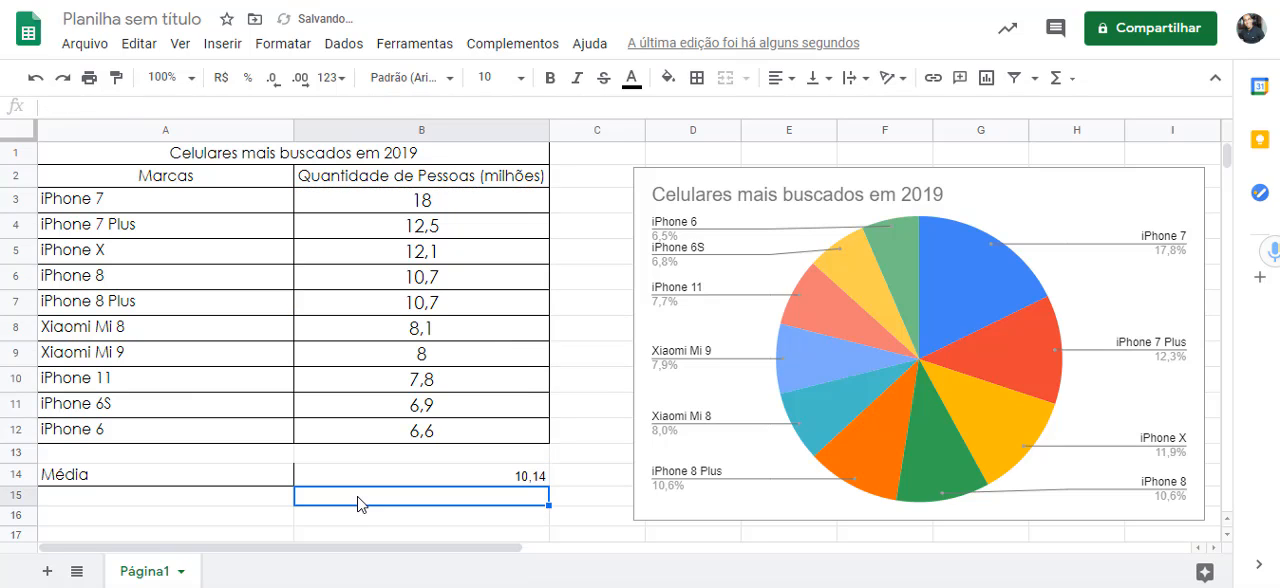
- Copy the formatting of the "Média" label in A14 to the mean in B14 with Paint format and centre the value horizontally
click(342, 475)
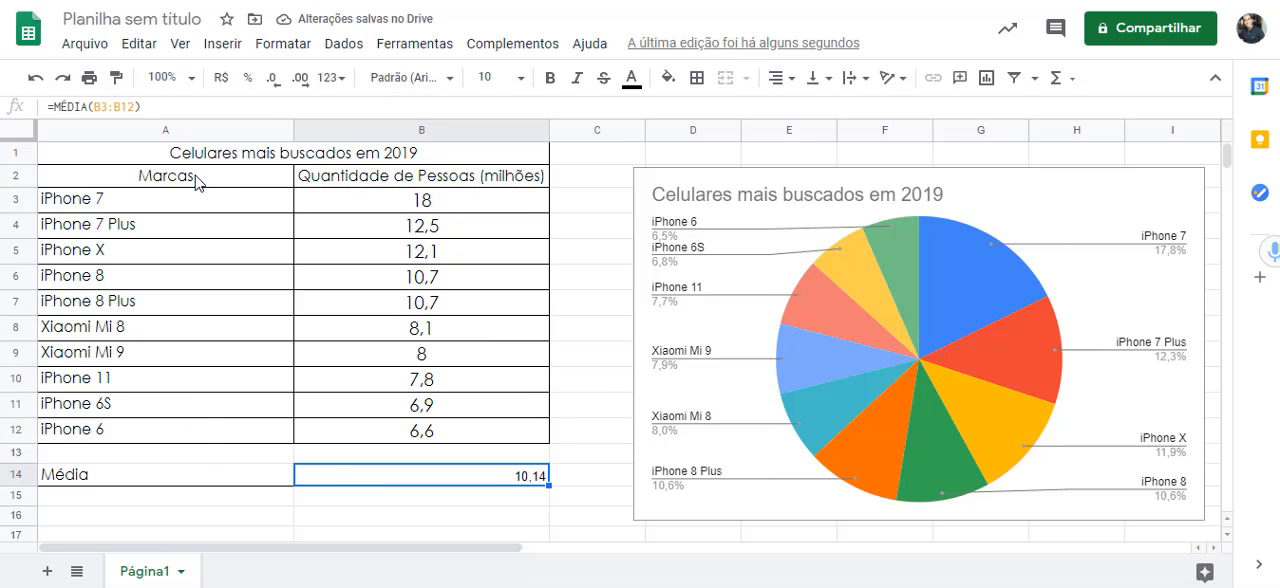
click(133, 480)
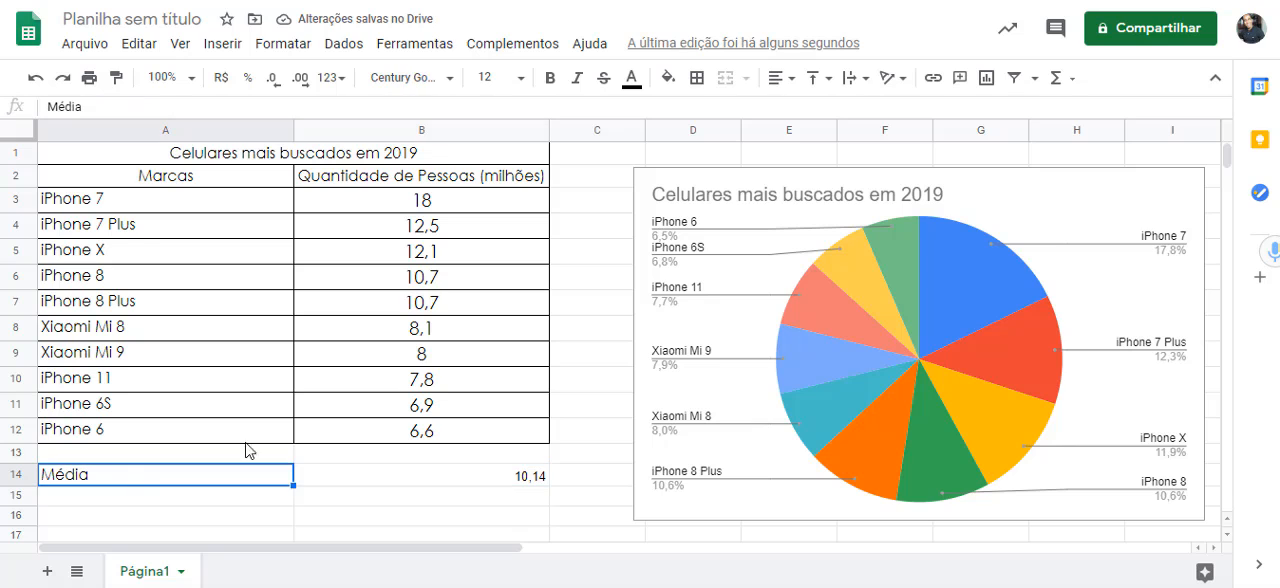
click(116, 84)
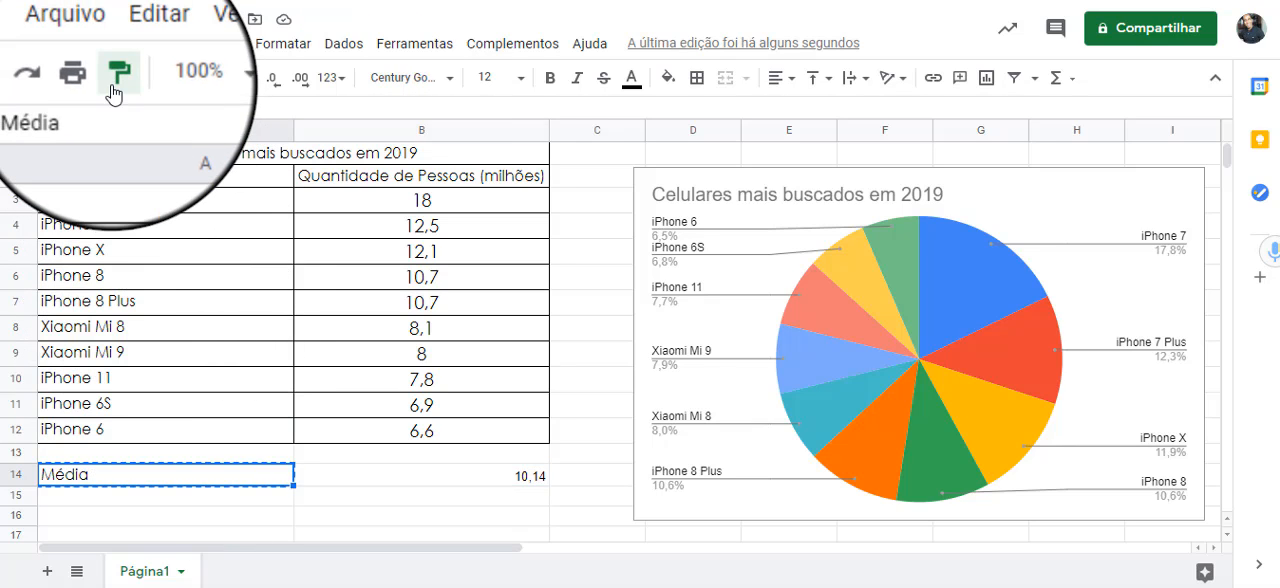
click(468, 478)
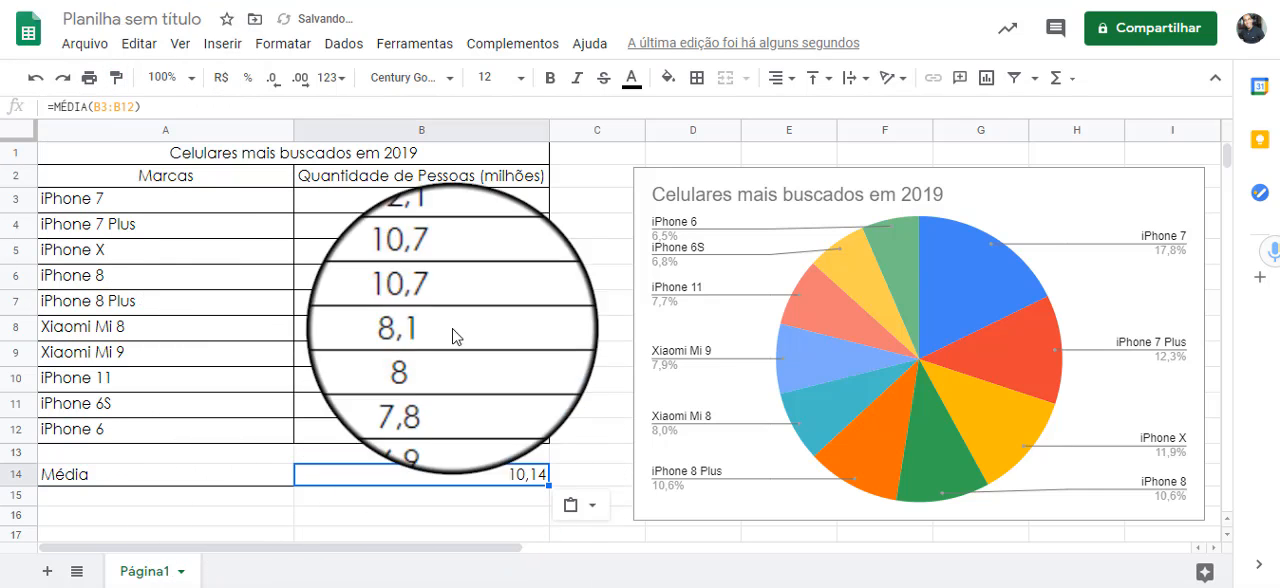
click(783, 80)
click(791, 105)
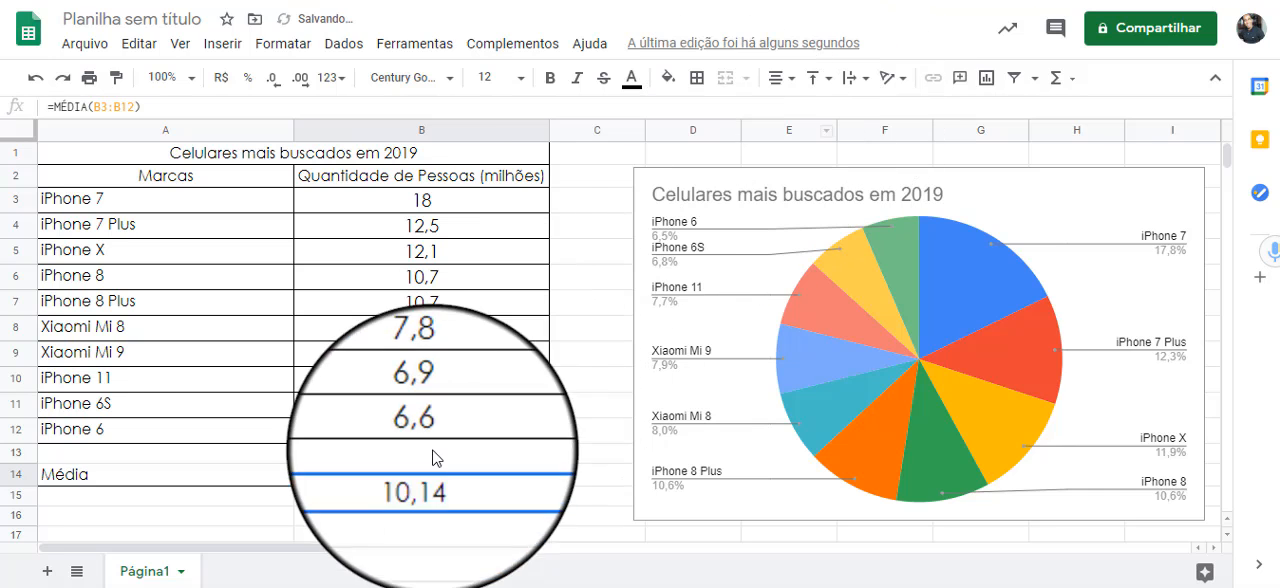
- Apply all borders to the "Média" label in A14 and to its result cell B14
click(172, 480)
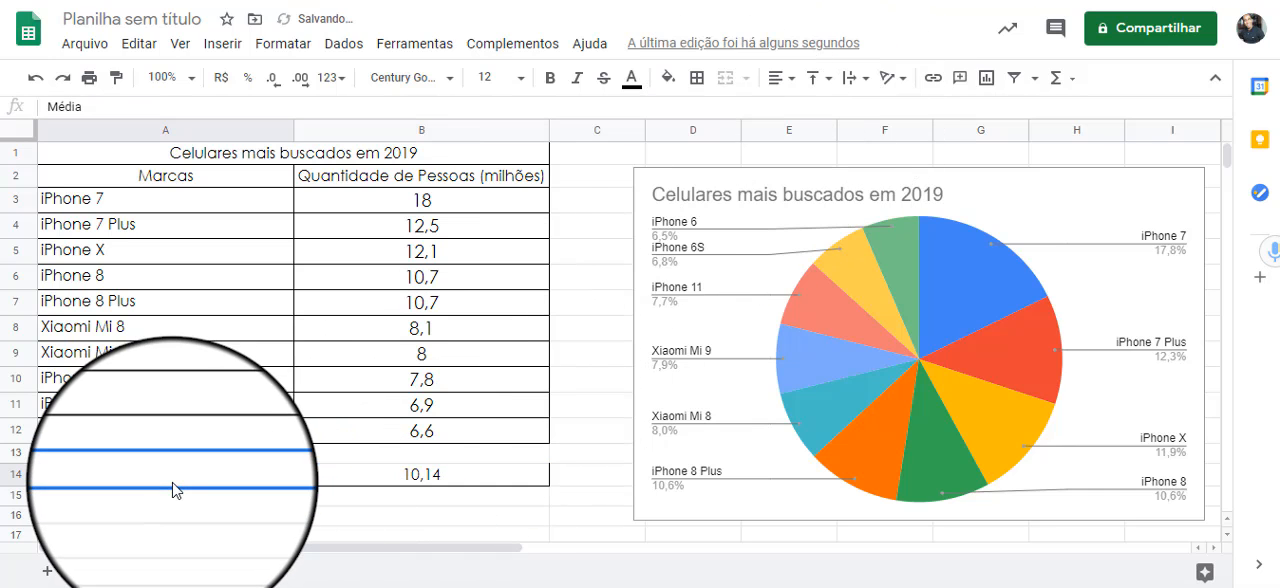
click(697, 78)
click(704, 115)
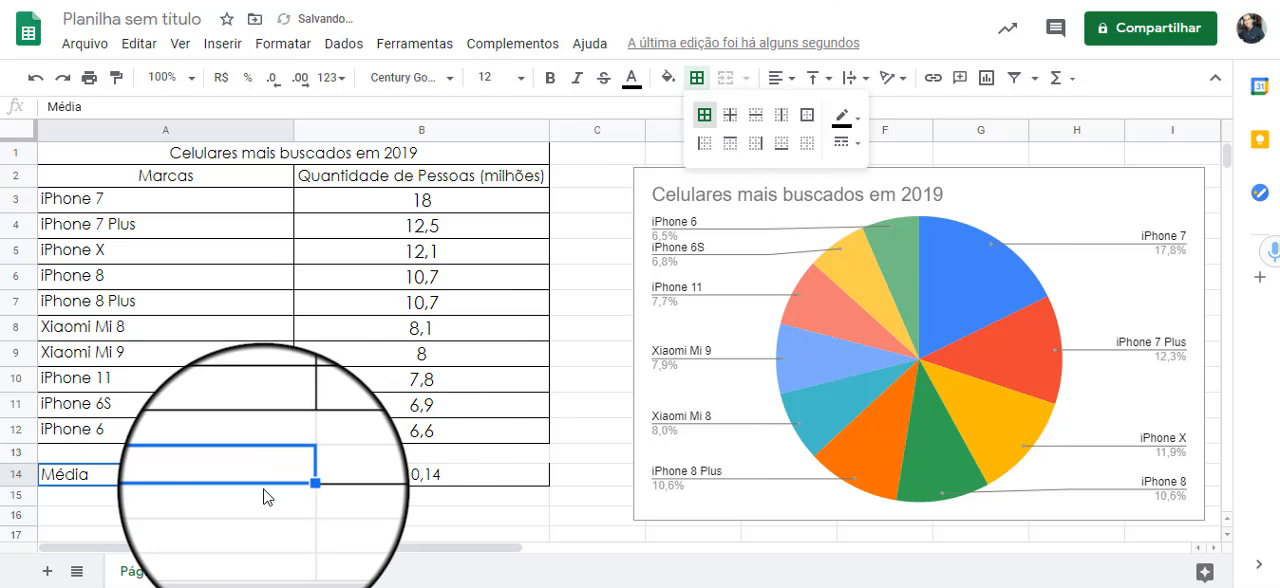
click(325, 472)
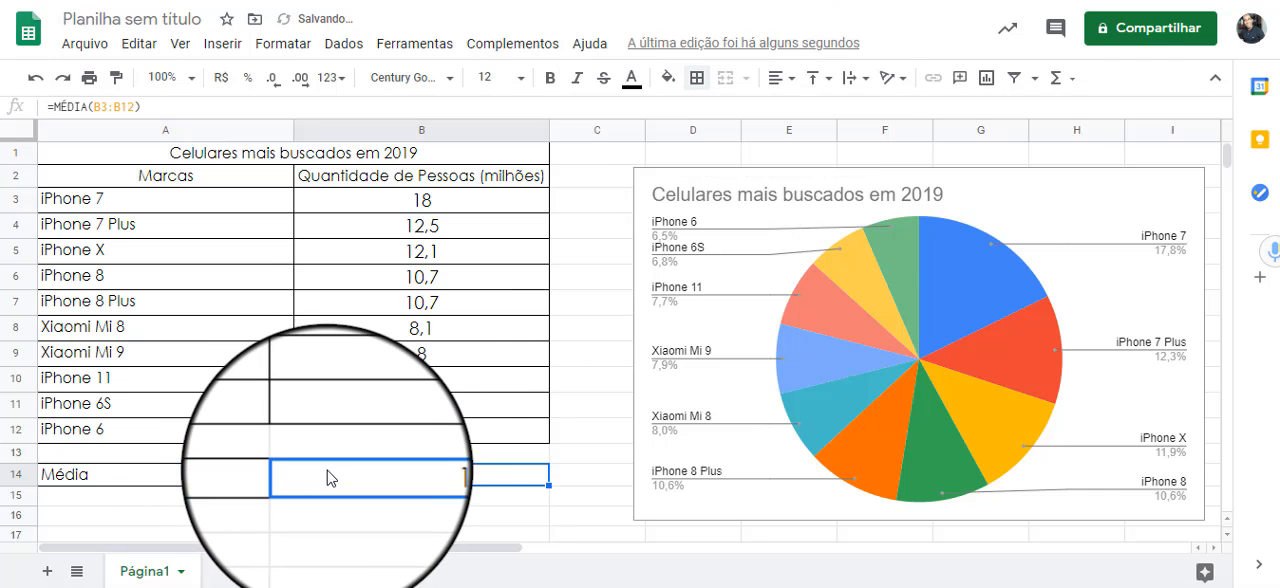
click(697, 78)
click(697, 124)
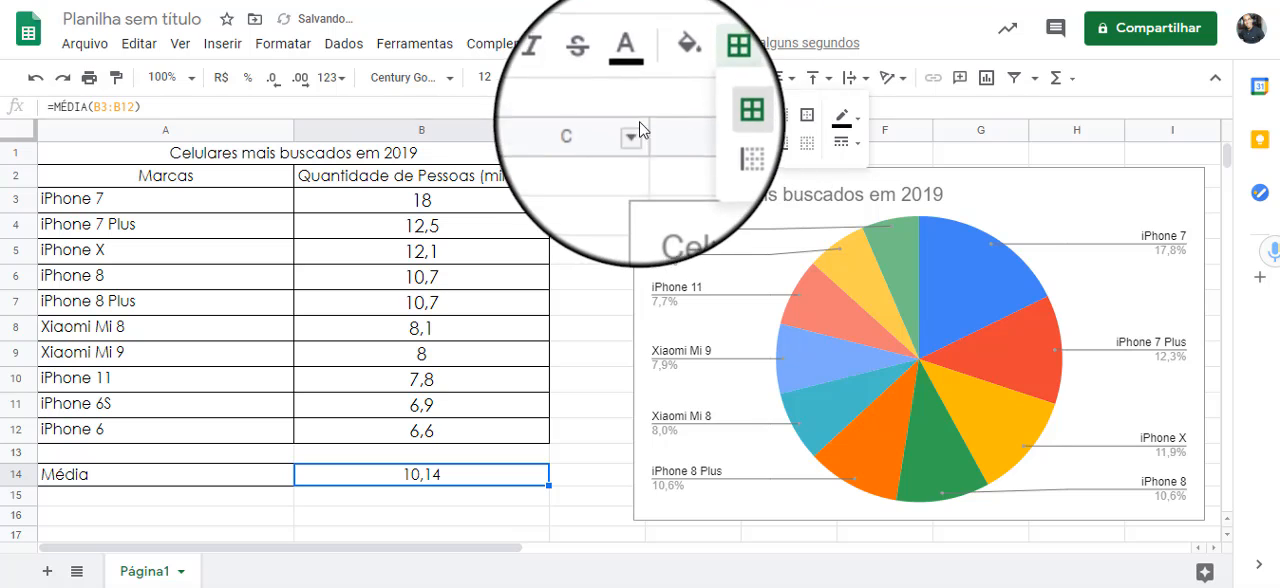
click(664, 107)
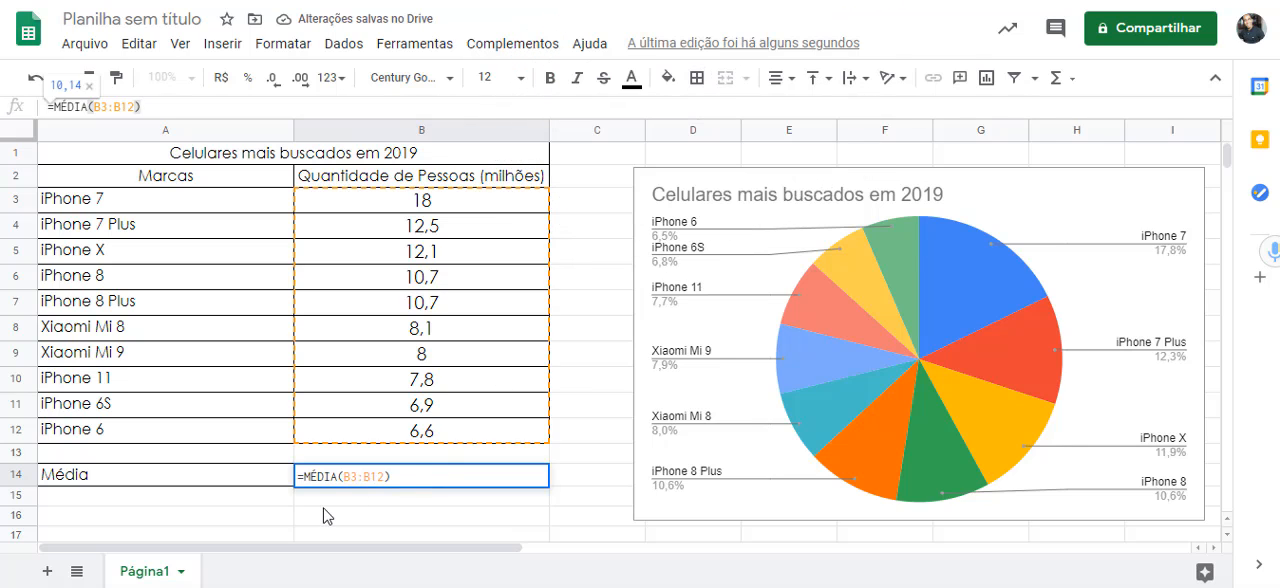
key(Return)
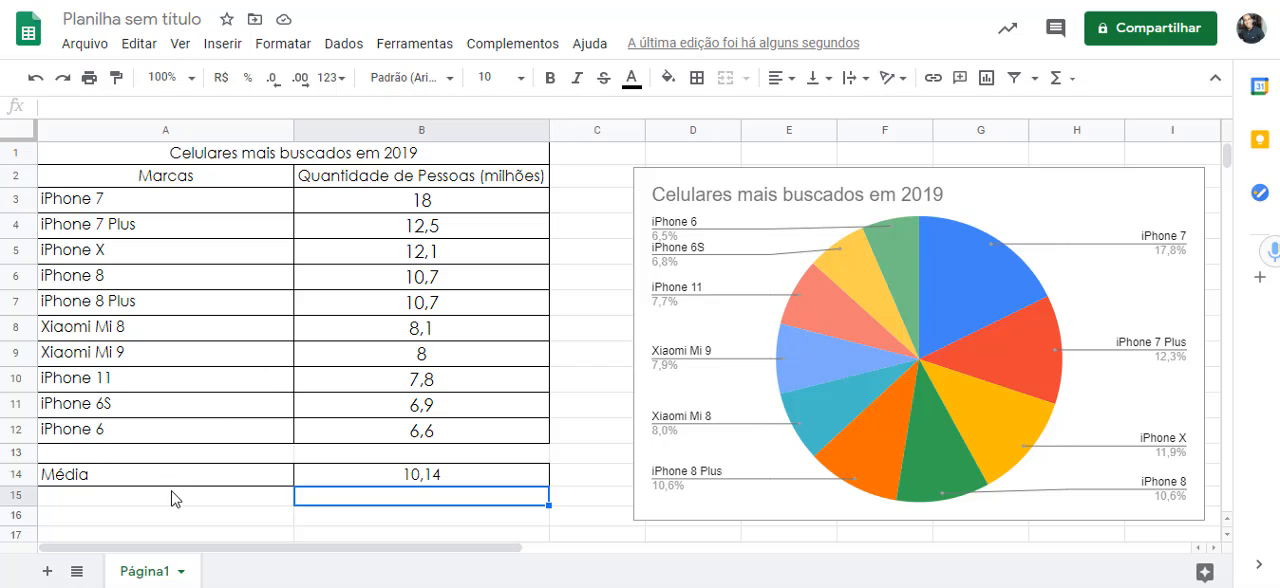
- Enter the label "Moda" in cell A15 and the value 18 in B15
click(180, 499)
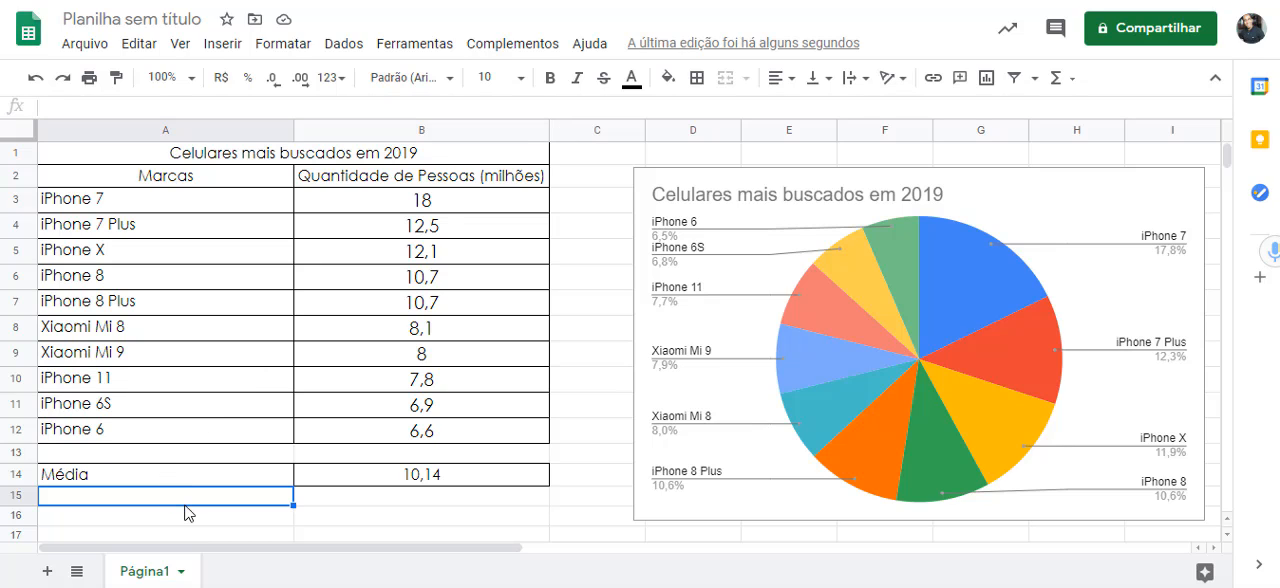
text(Moda)
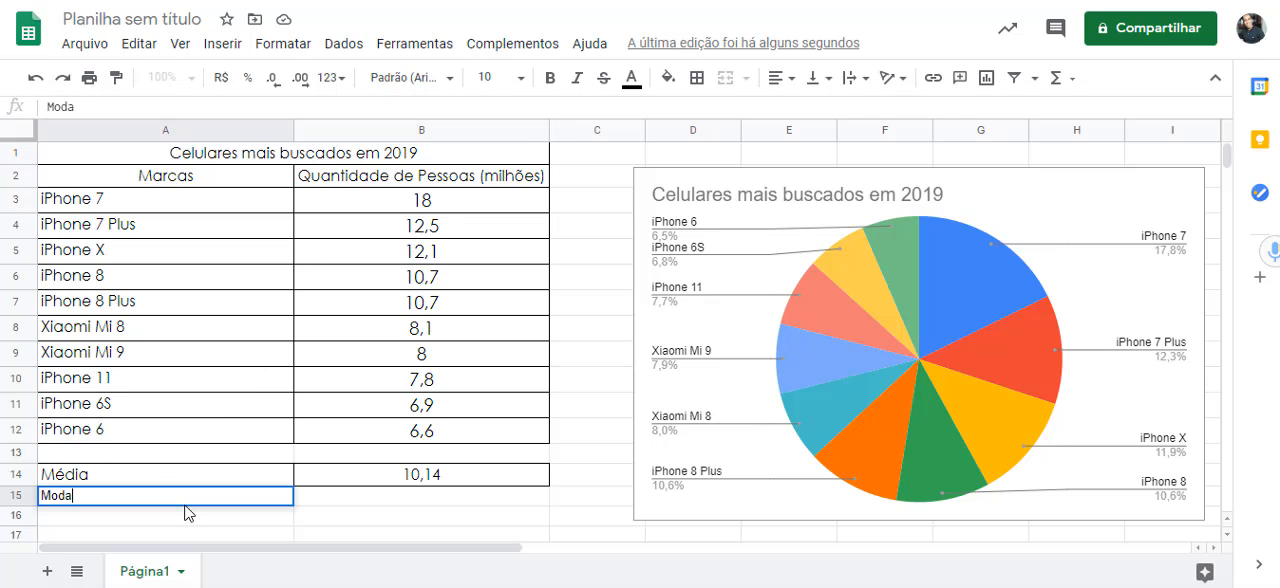
key(Tab)
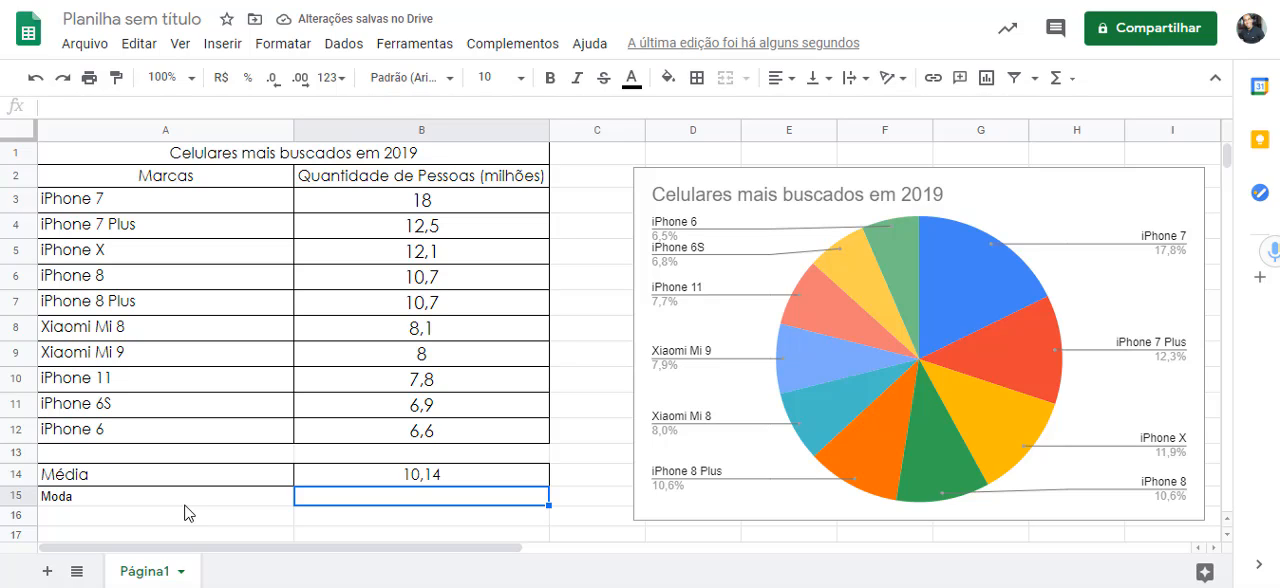
key(Left)
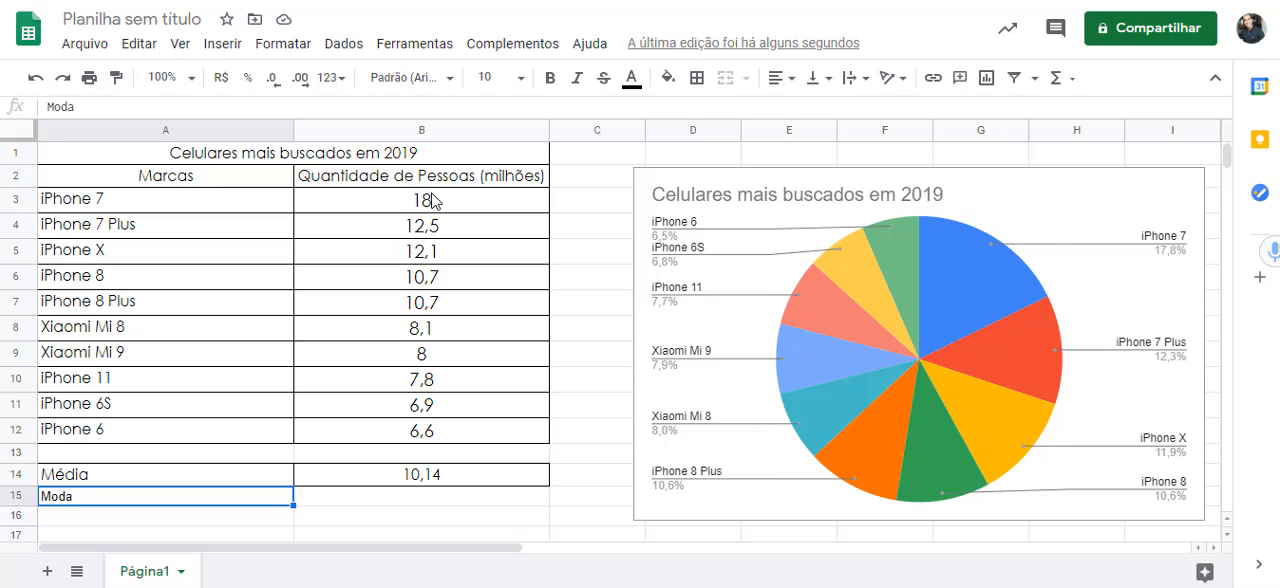
click(350, 500)
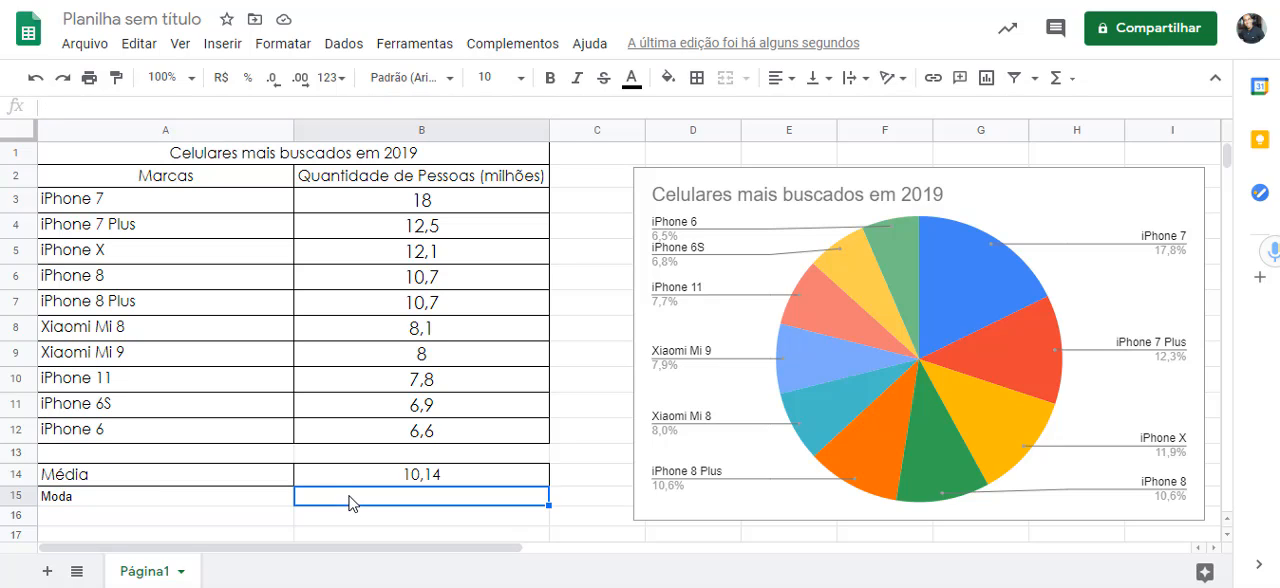
text(18)
key(Return)
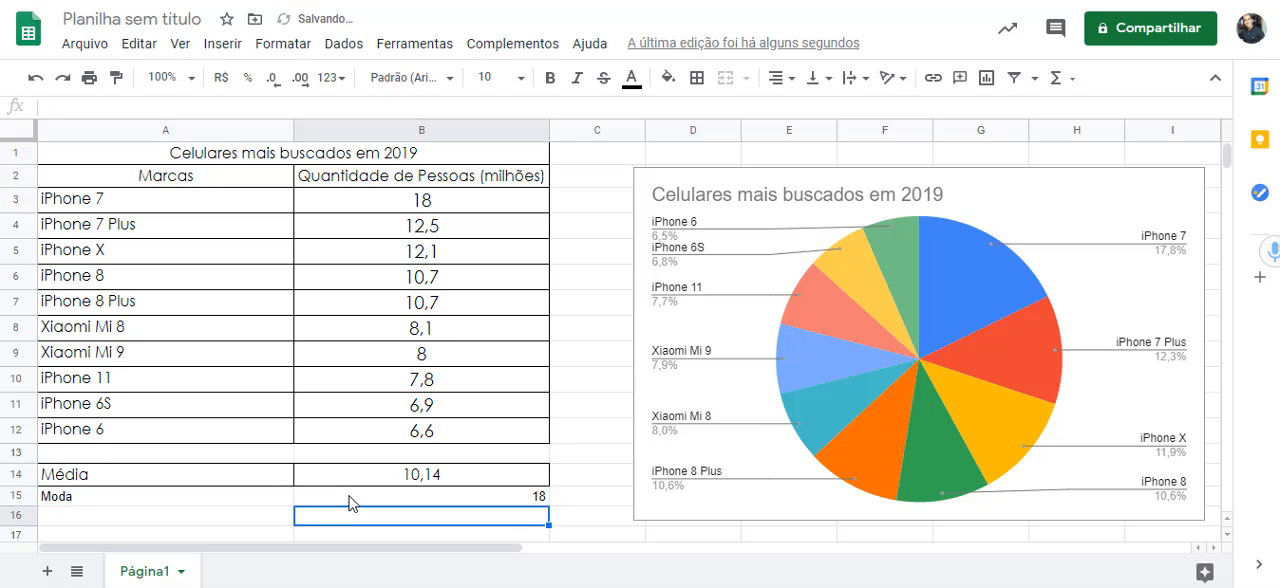
- Copy the formatting of the "Média" label to A15:B15 with Paint format and centre the mode value in B15 horizontally
click(279, 476)
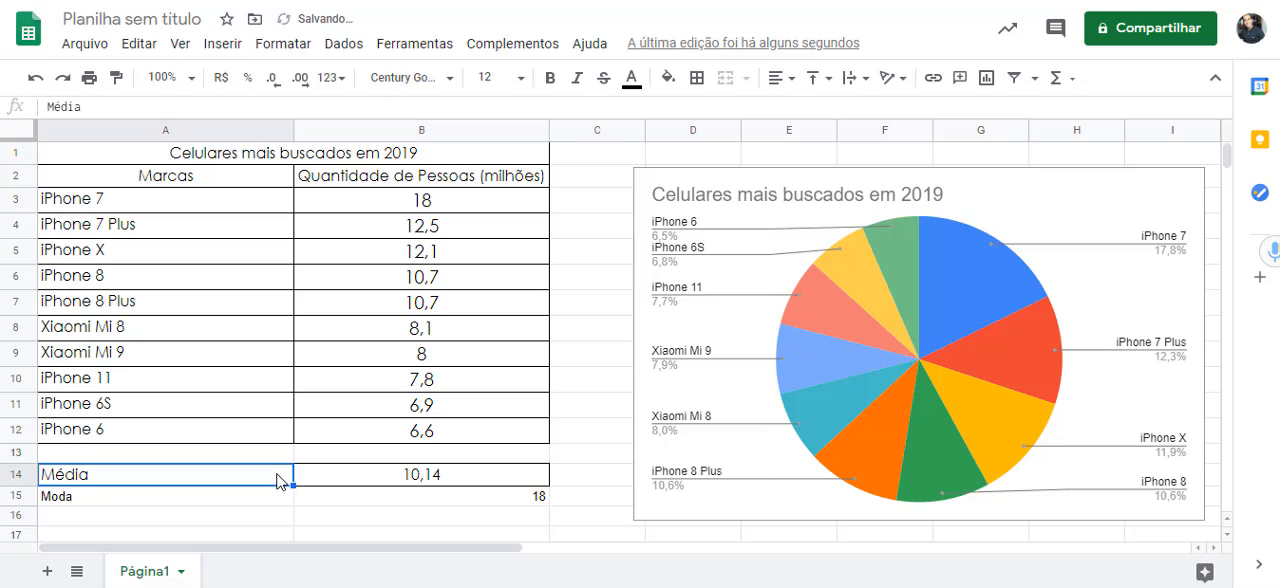
click(118, 92)
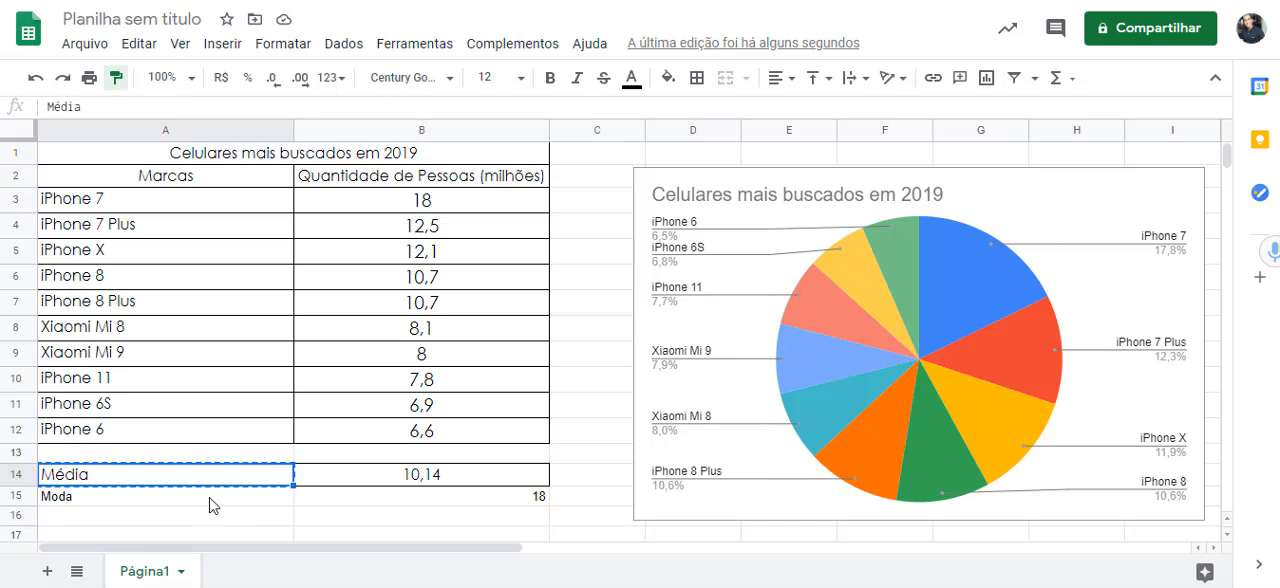
mouse_move(208, 500)
mouse_down()
mouse_move(348, 494)
mouse_move(420, 507)
mouse_up()
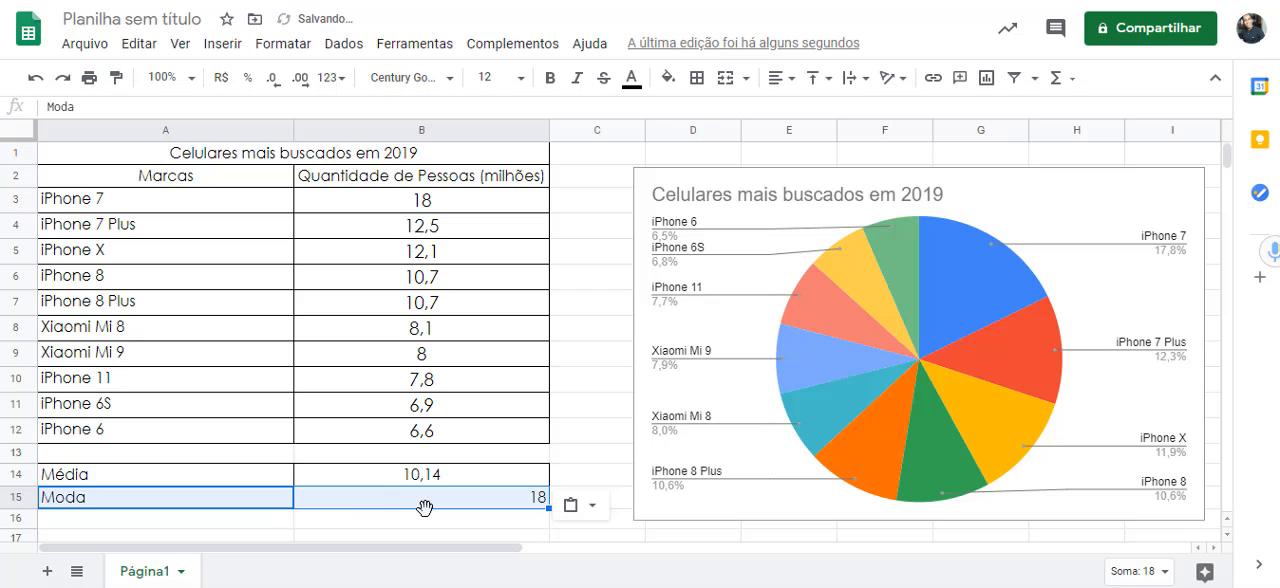
click(344, 530)
click(372, 495)
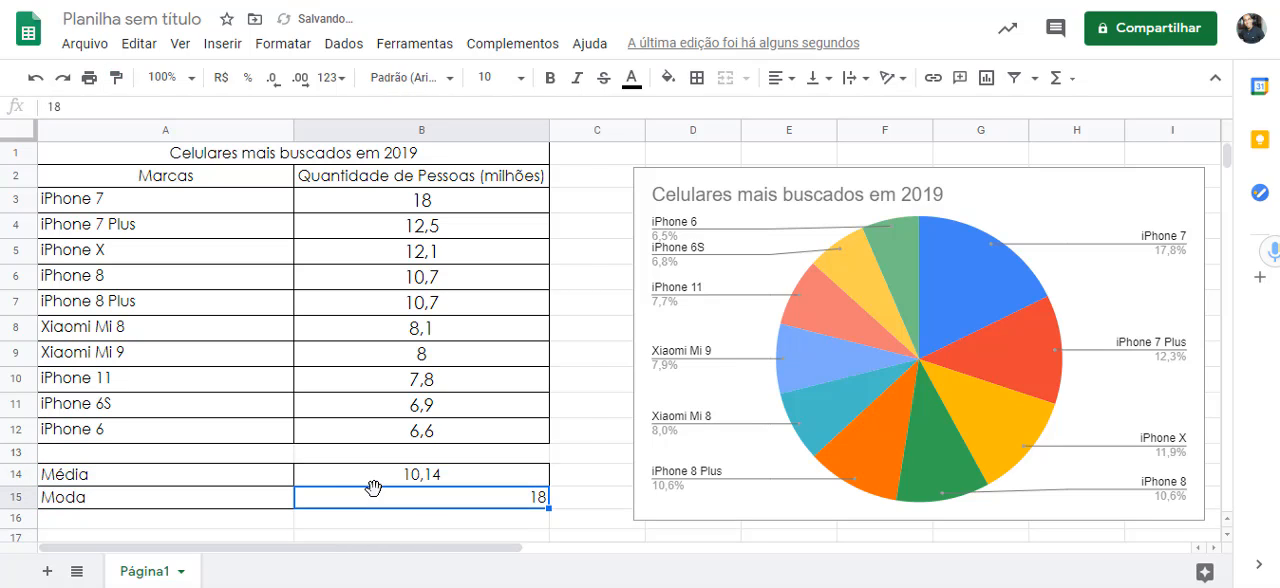
click(794, 86)
click(806, 112)
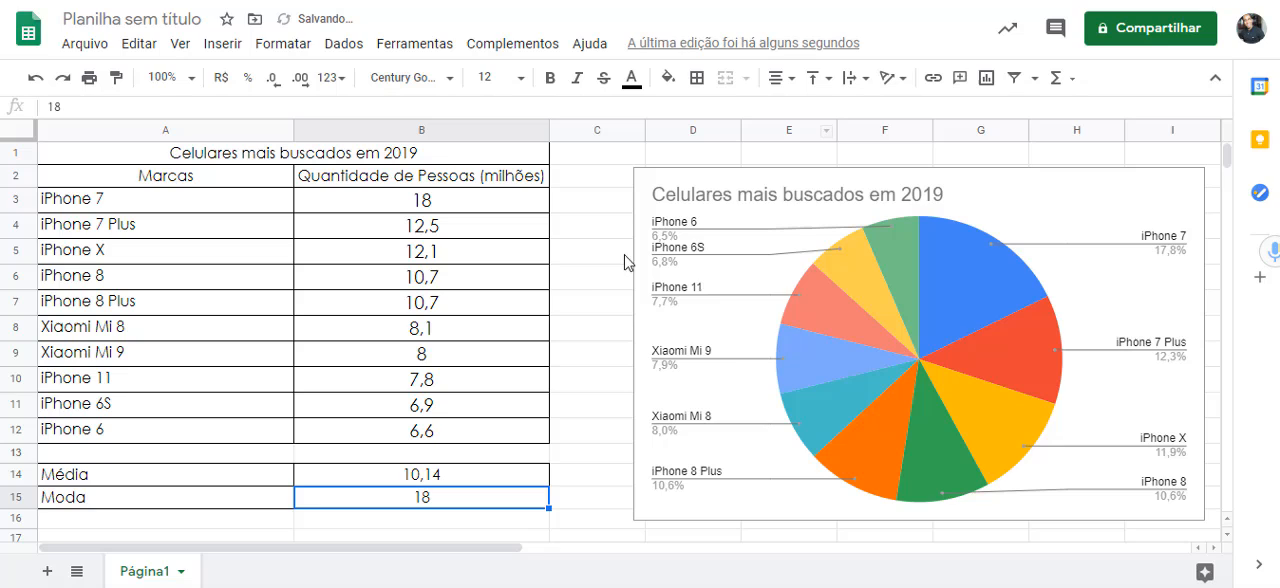
- Enter the label "Mediana" in cell A16 below "Moda"
click(249, 520)
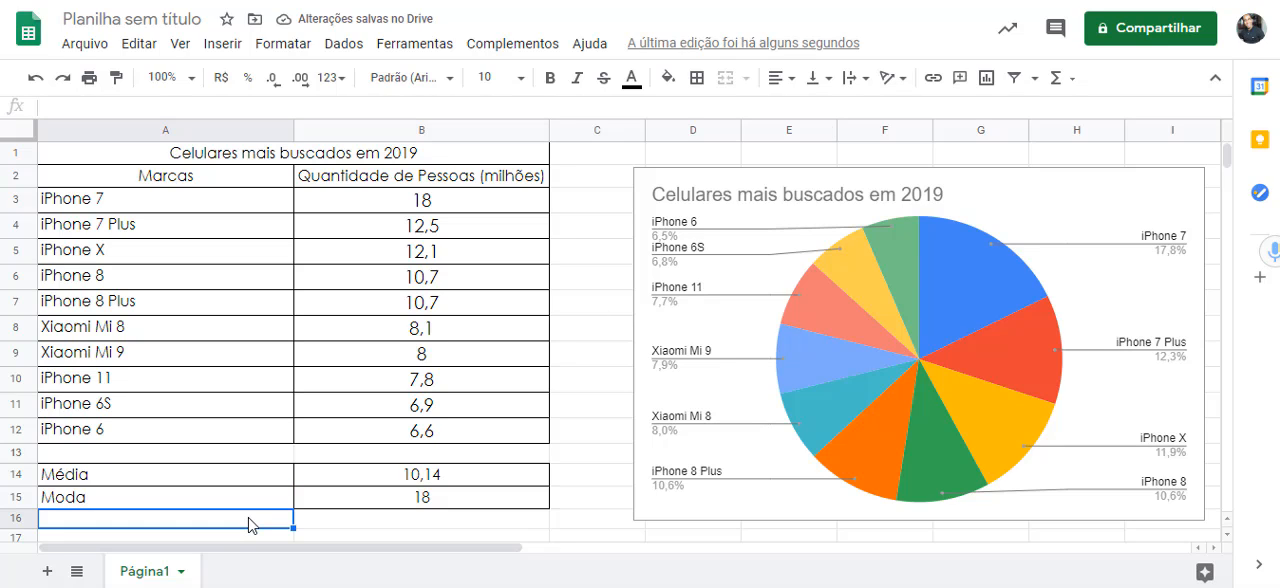
text(M)
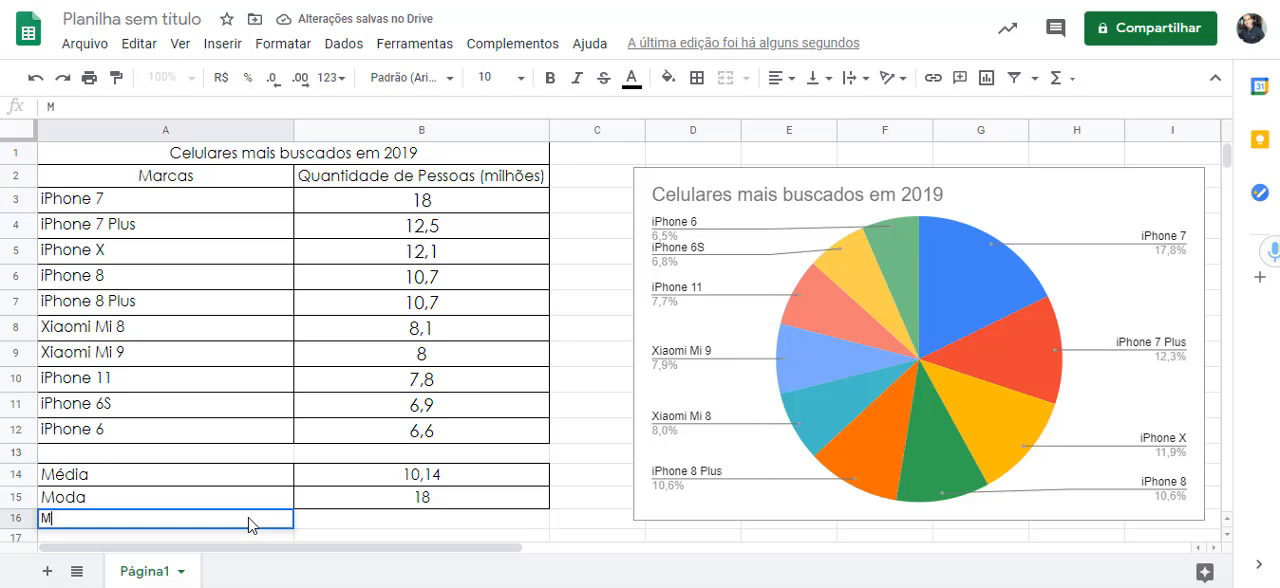
text(e)
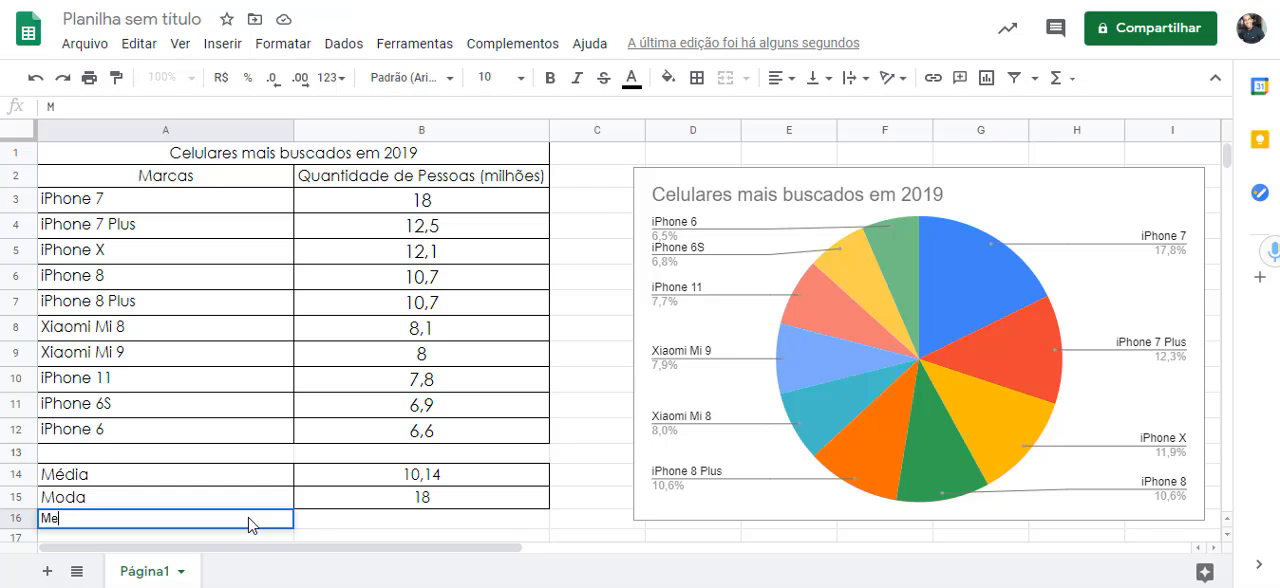
text(diana)
key(Tab)
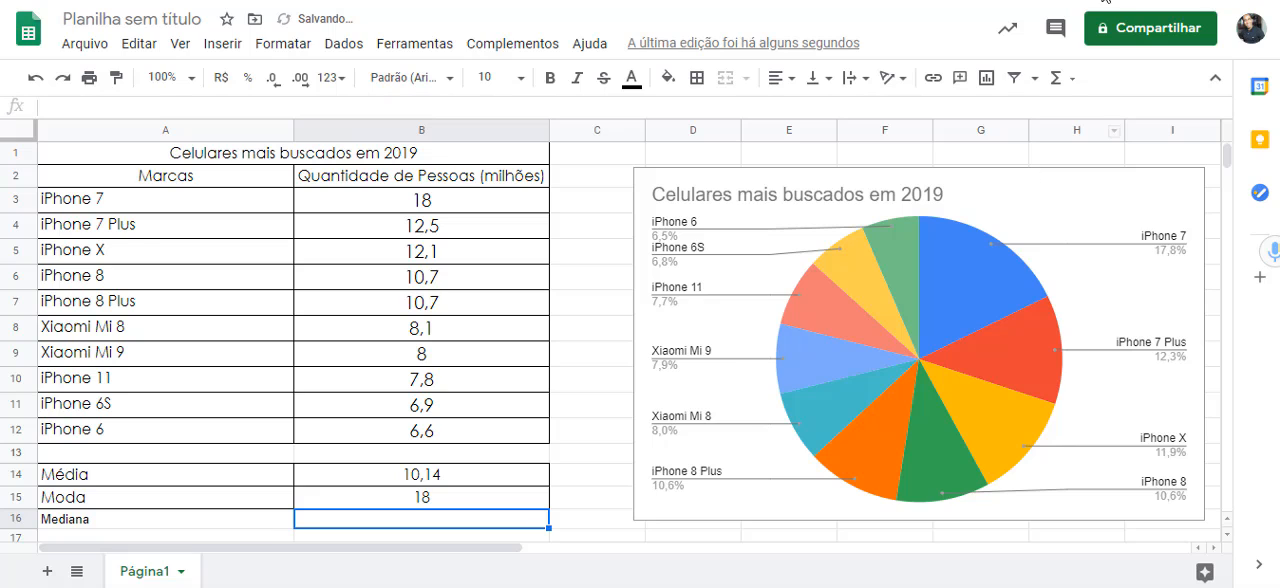
- Go through the phone names in A3:A12 to examine how many there are and where the middle of the list falls
click(1160, 1)
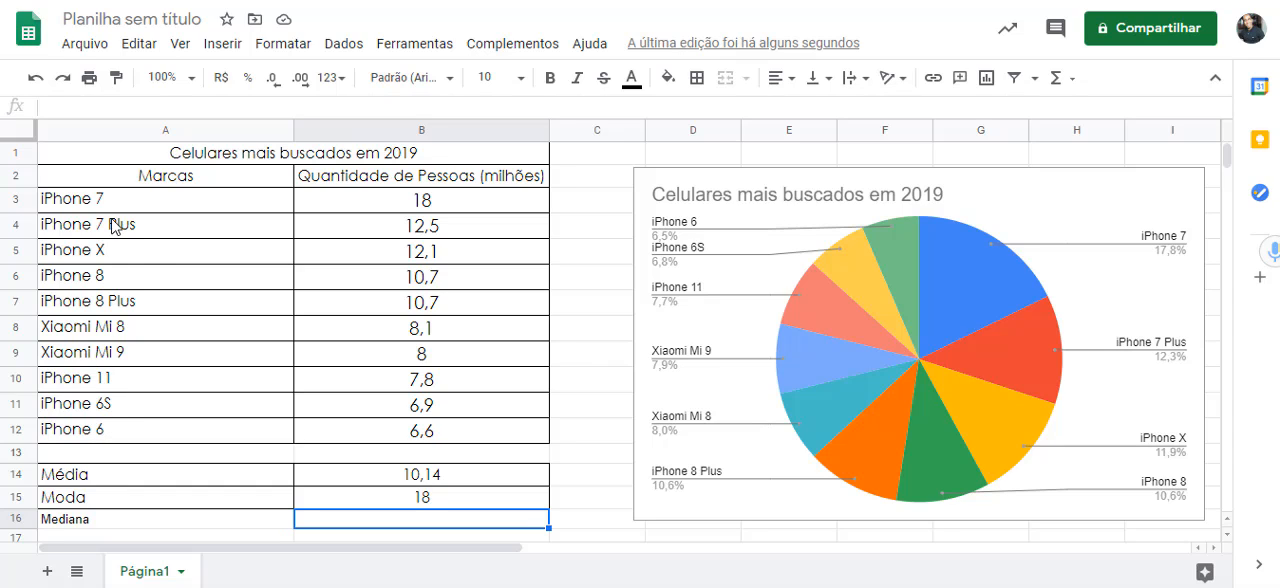
drag(106, 206, 107, 418)
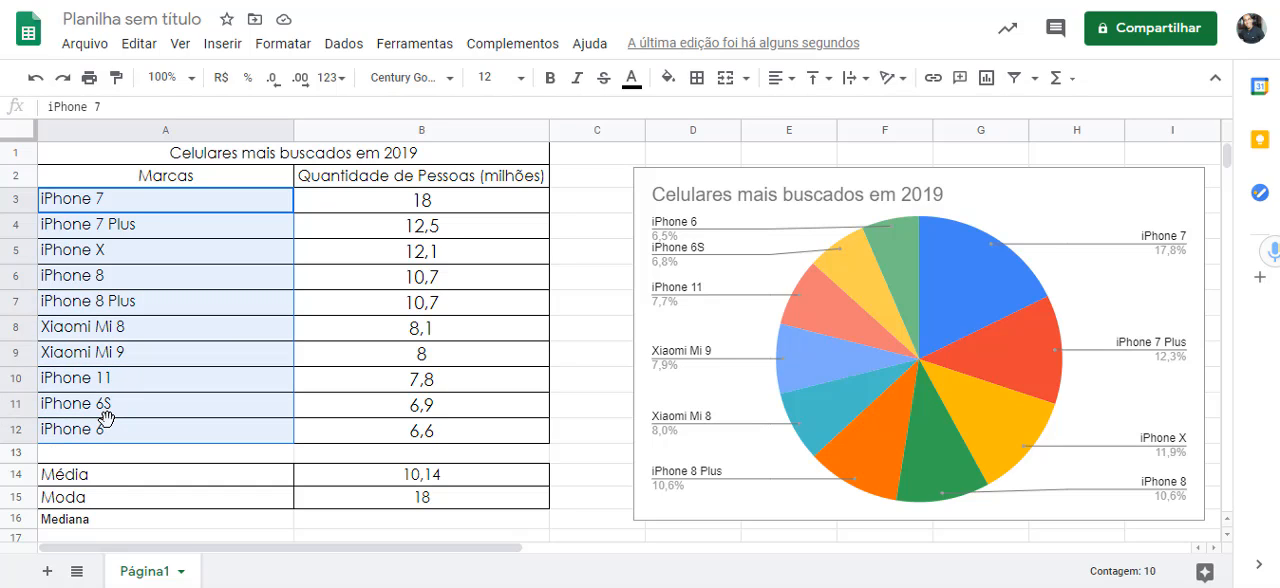
click(134, 210)
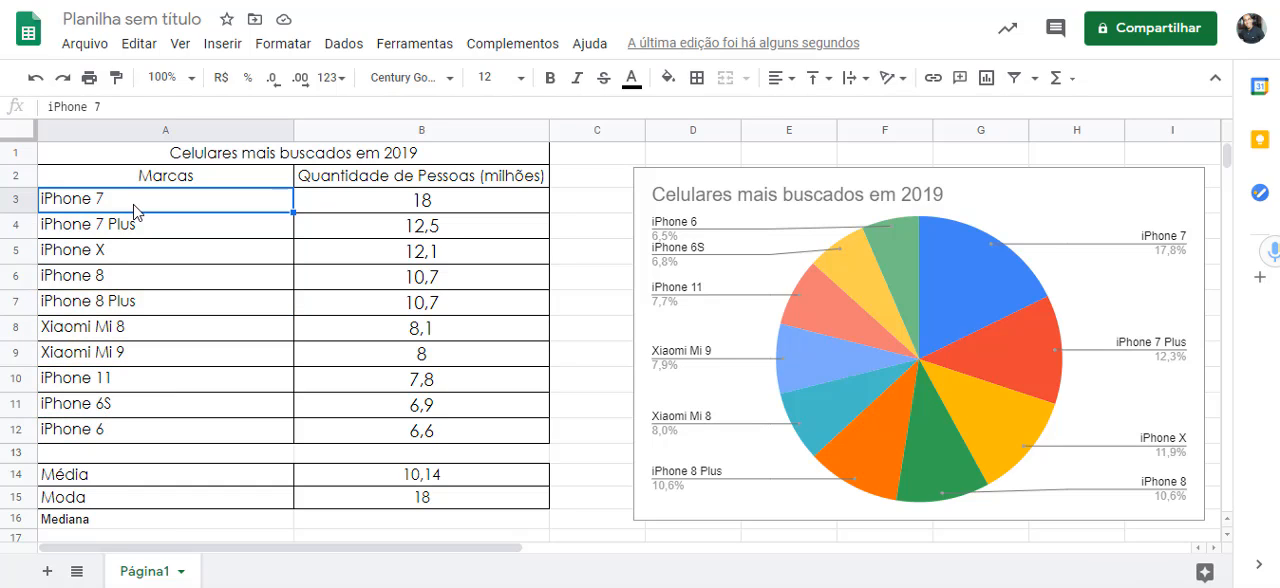
key(Down)
key(Down)
key(Down)
key(Down)
key(Down)
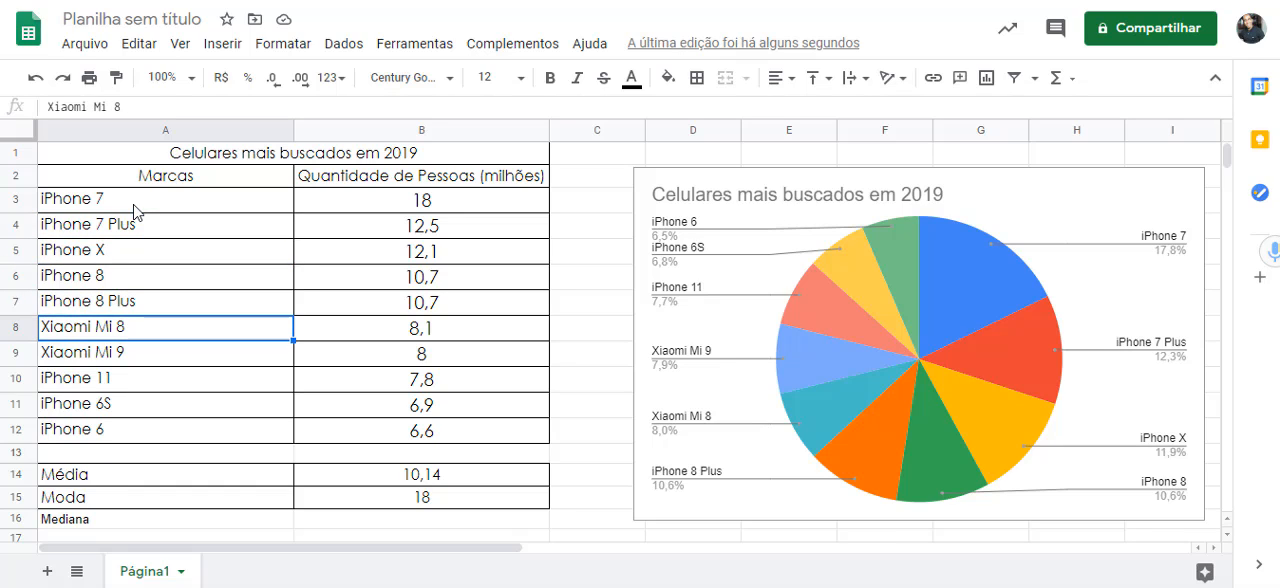
key(Down)
key(Down)
key(Down)
key(Down)
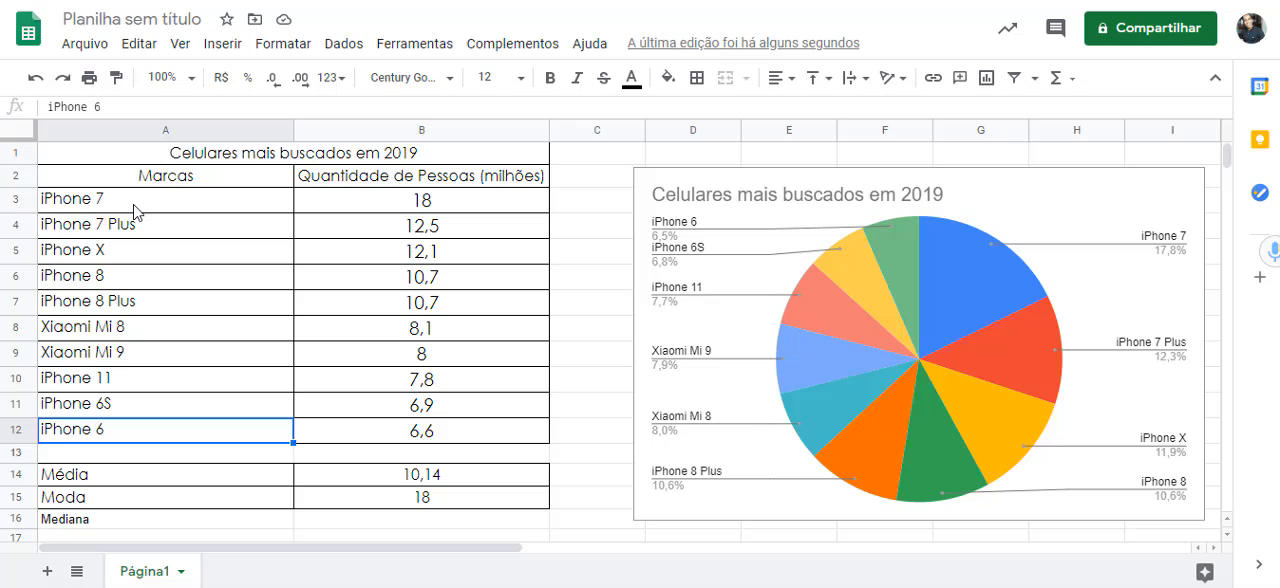
key(Up)
key(Up)
key(Up)
key(Up)
key(Up)
key(Up)
key(Up)
key(Up)
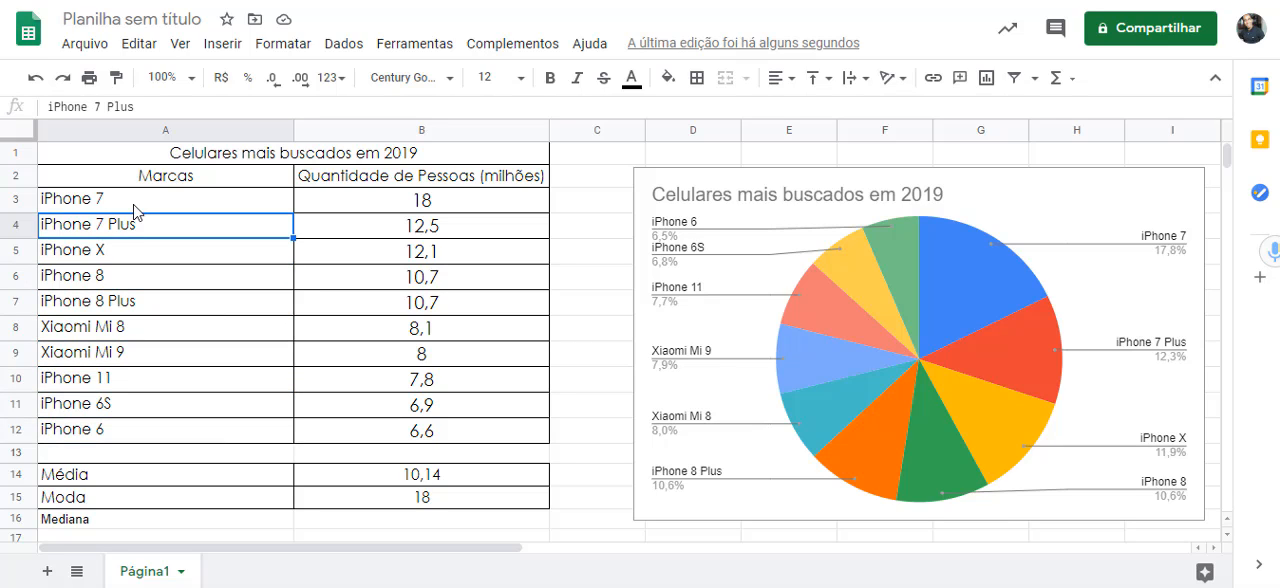
key(Up)
key(Down)
key(Down)
key(Down)
key(Down)
key(Down)
key(Down)
key(Down)
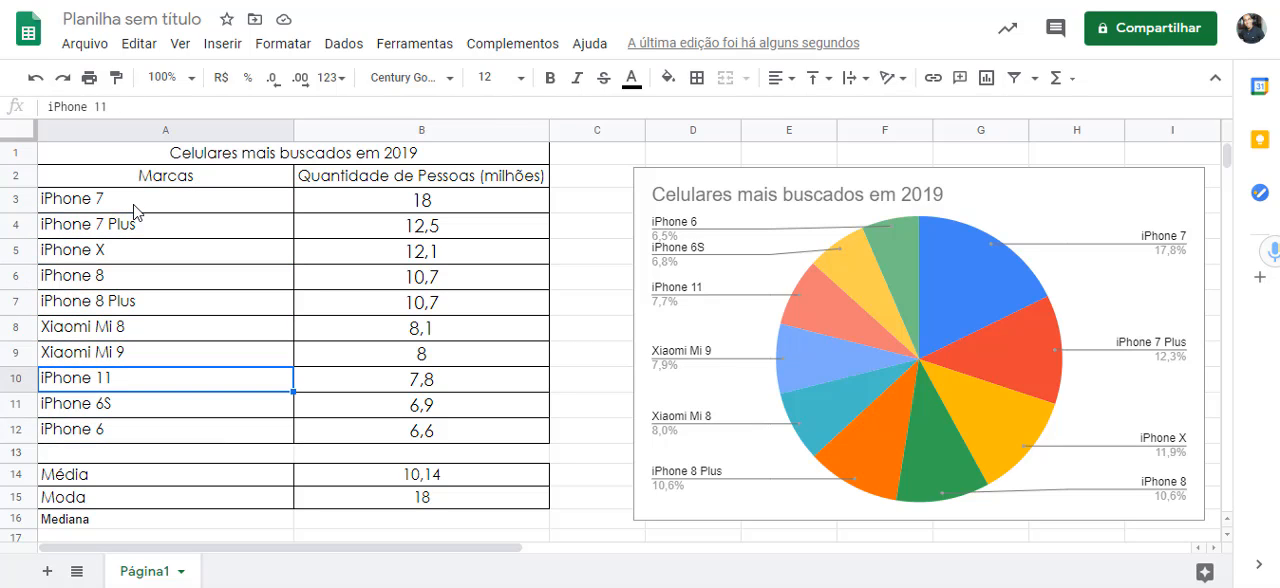
key(Down)
key(Down)
key(Up)
key(Up)
key(Up)
key(Up)
key(Up)
key(Down)
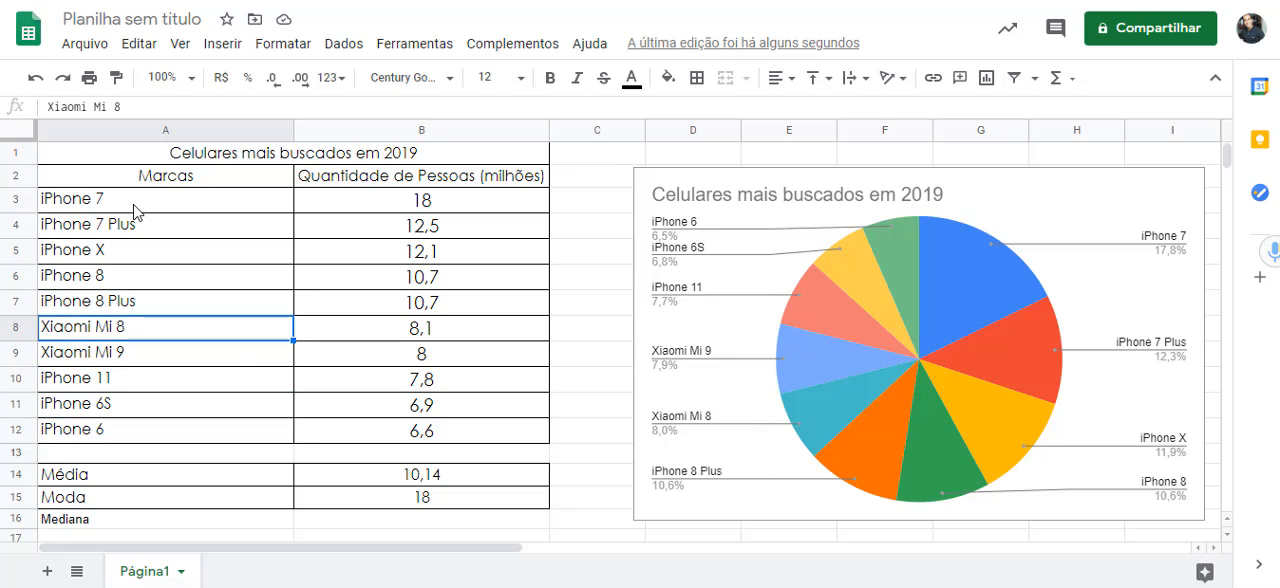
key(Down)
key(Down)
key(Down)
key(Down)
key(Up)
key(Up)
key(Up)
key(Up)
key(Up)
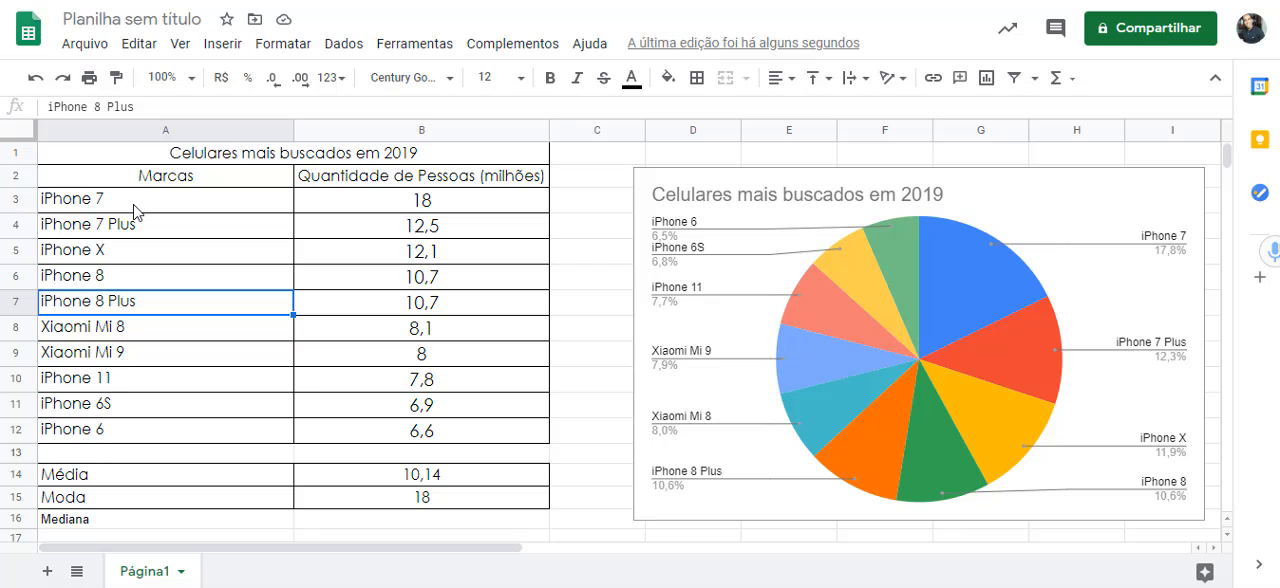
- Compare the two central phone entries in cells A7 and A8
key(Down)
key(Up)
key(Down)
key(Down)
key(Up)
key(Up)
key(Down)
key(Up)
key(Down)
key(Up)
key(Down)
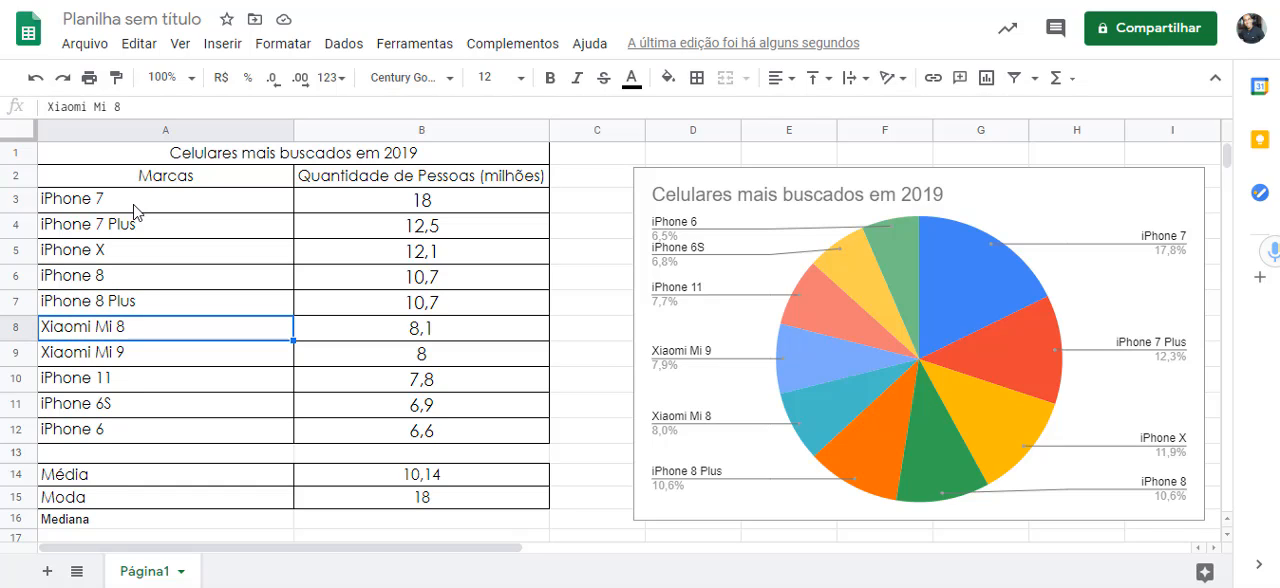
key(Up)
- Select the entries below the central pair in A9:A12 and those above it in A3:A6 to check both groups
key(Down)
key(Down)
key(Down)
key(Down)
key(Down)
key(Up)
key(Up)
key(Up)
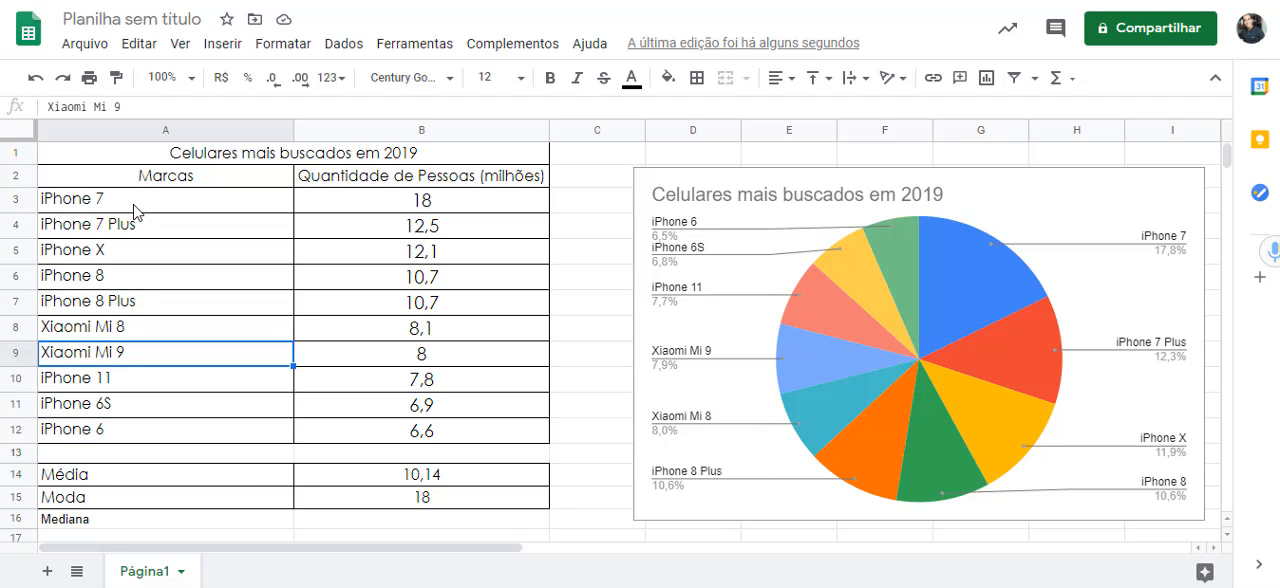
key(shift+Down)
key(shift+Down)
key(shift+Down)
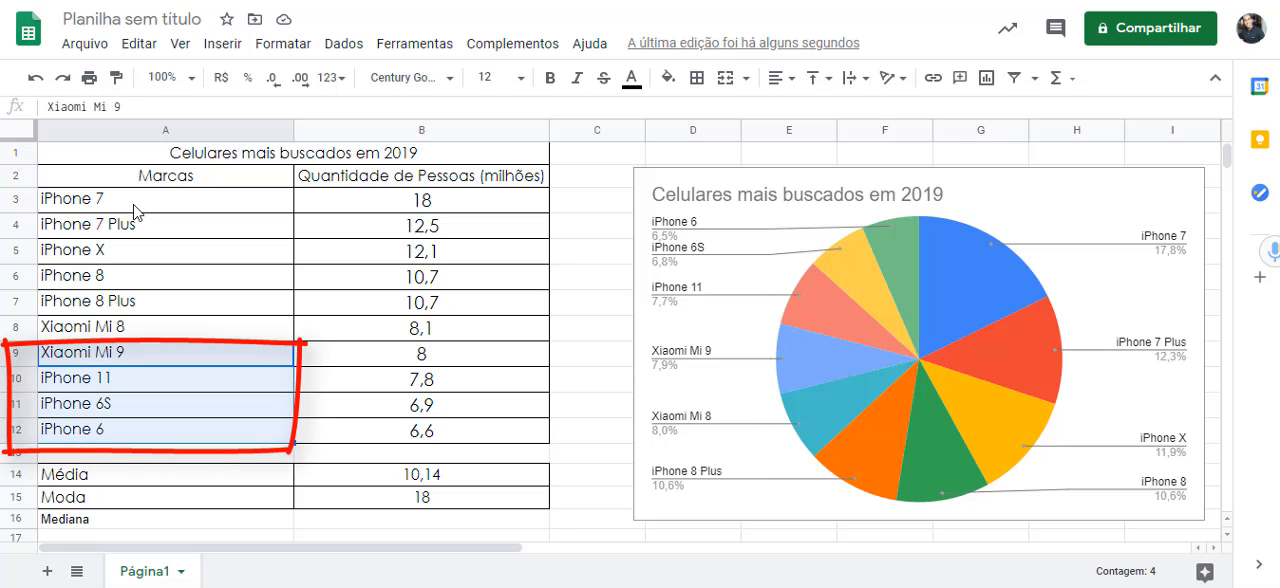
key(Up)
key(Up)
key(Up)
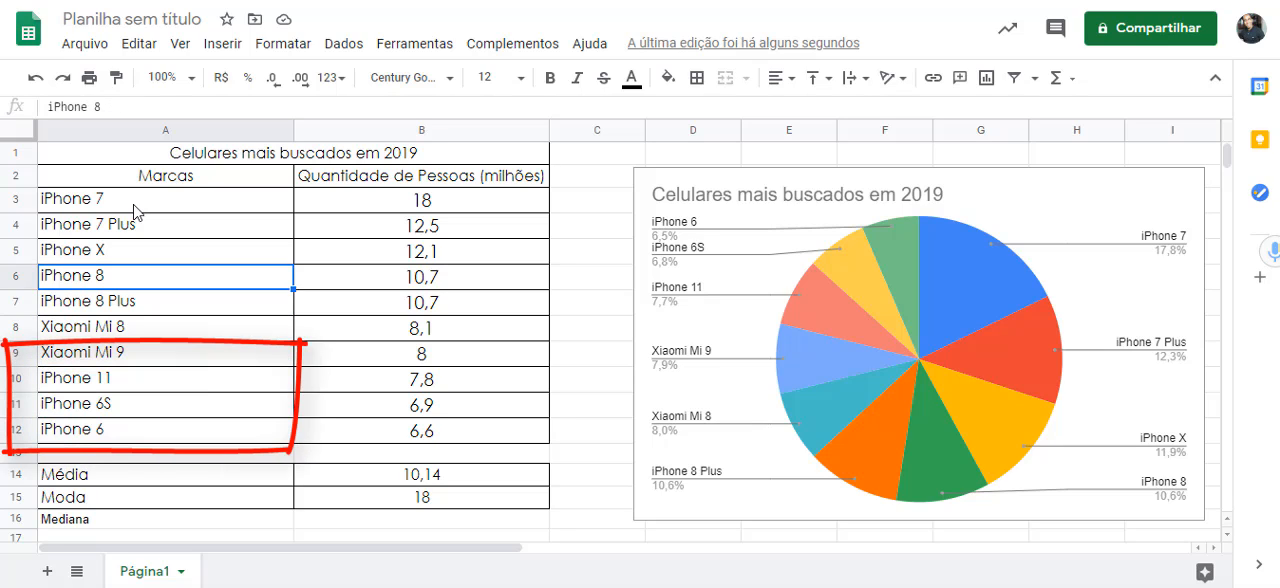
key(shift+Up)
key(shift+Up)
key(shift+Up)
- Examine the central rows 7 and 8, their names and quantities in A7:B8, together with the empty "Mediana" row
key(Down)
key(Down)
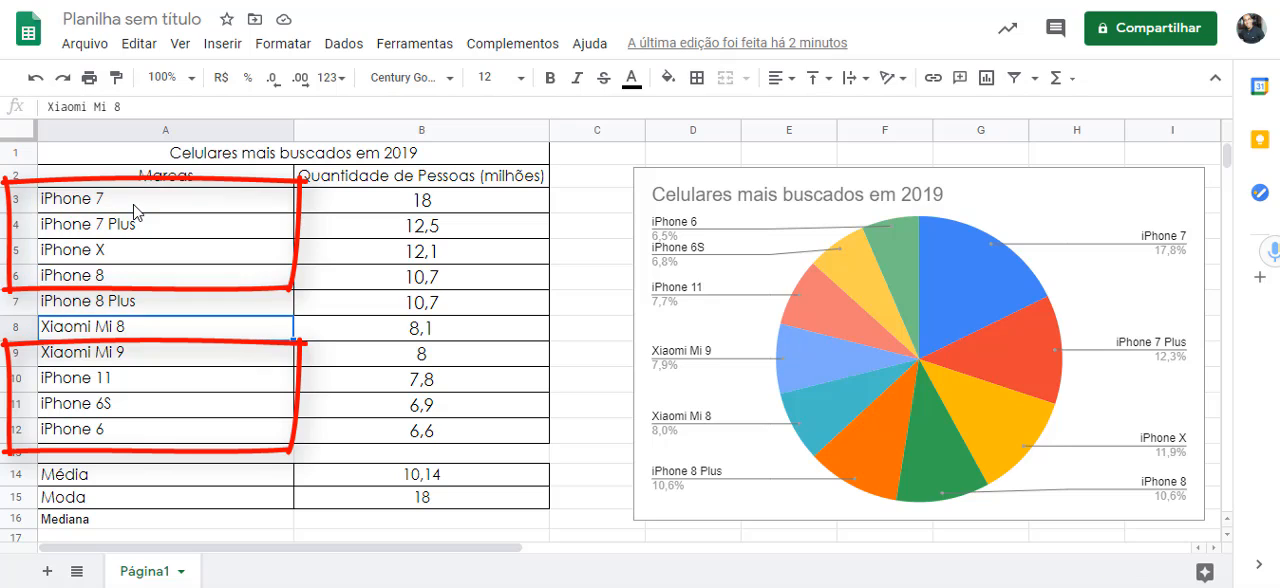
key(Up)
key(Down)
key(Up)
key(Down)
key(Up)
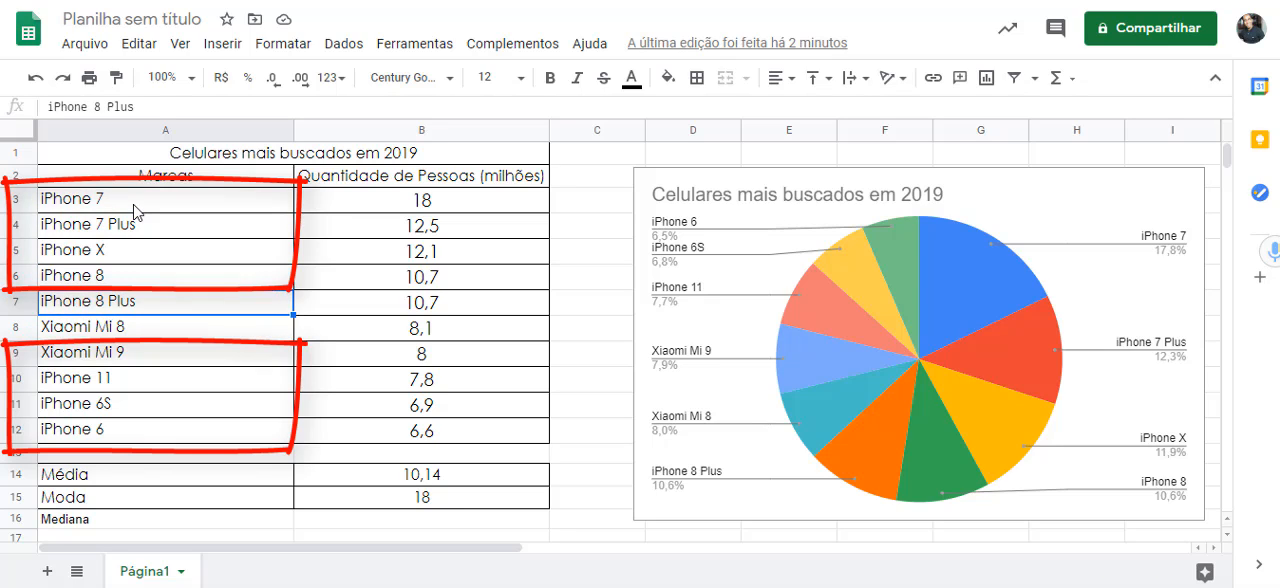
key(Down)
key(Up)
key(Down)
key(Up)
key(Down)
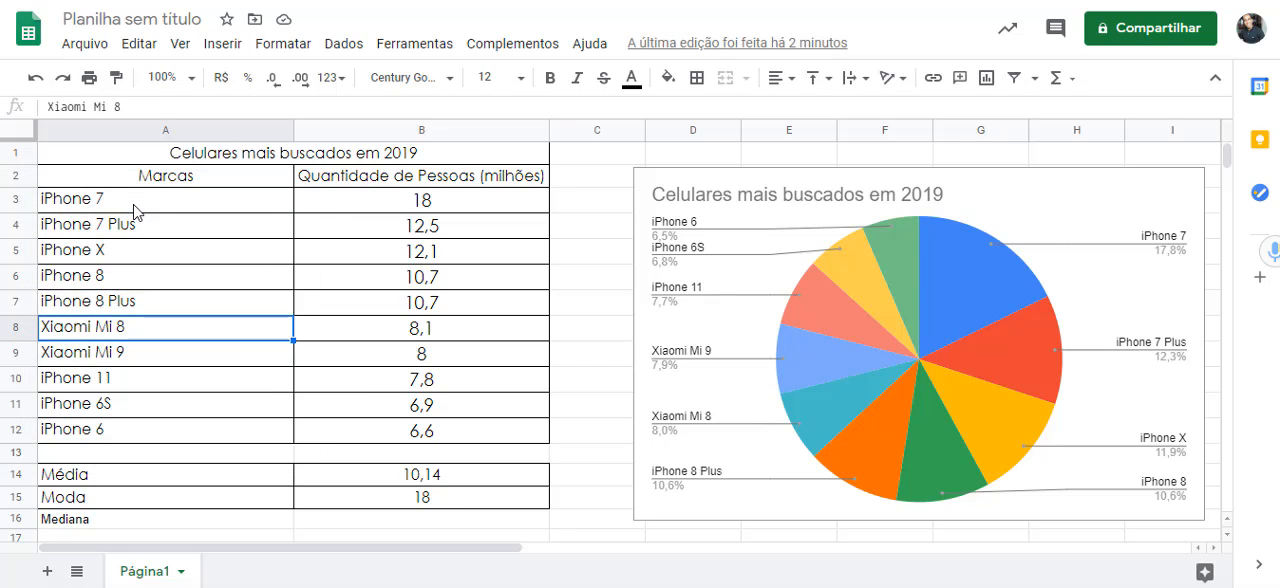
key(Up)
key(Right)
key(Down)
key(Up)
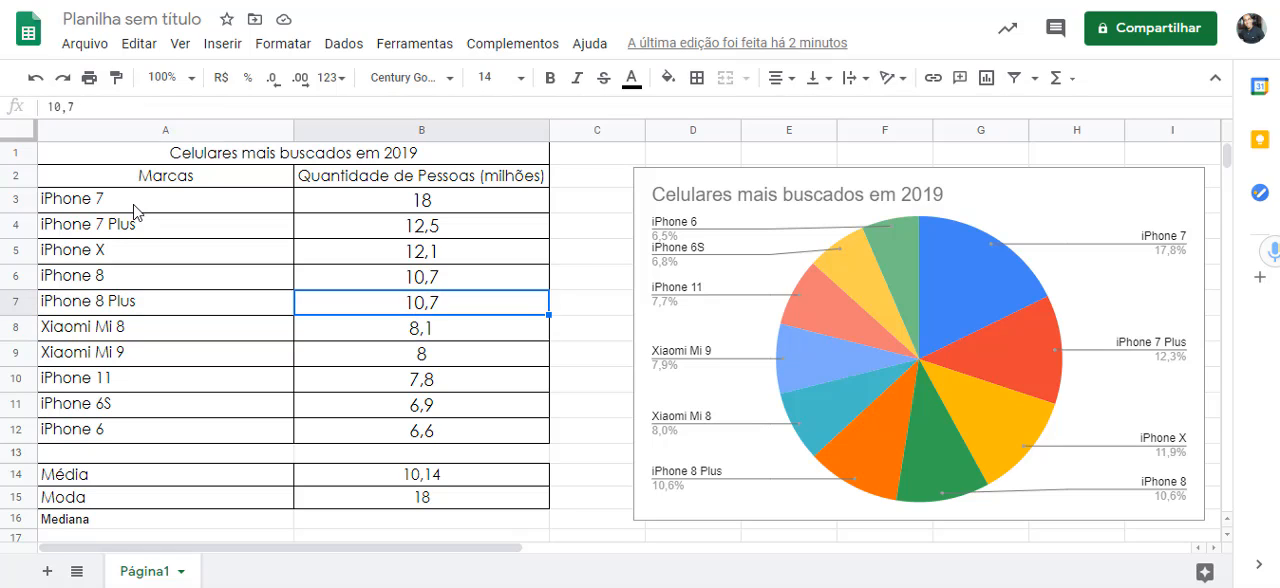
key(Down)
key(Up)
key(Down)
key(Left)
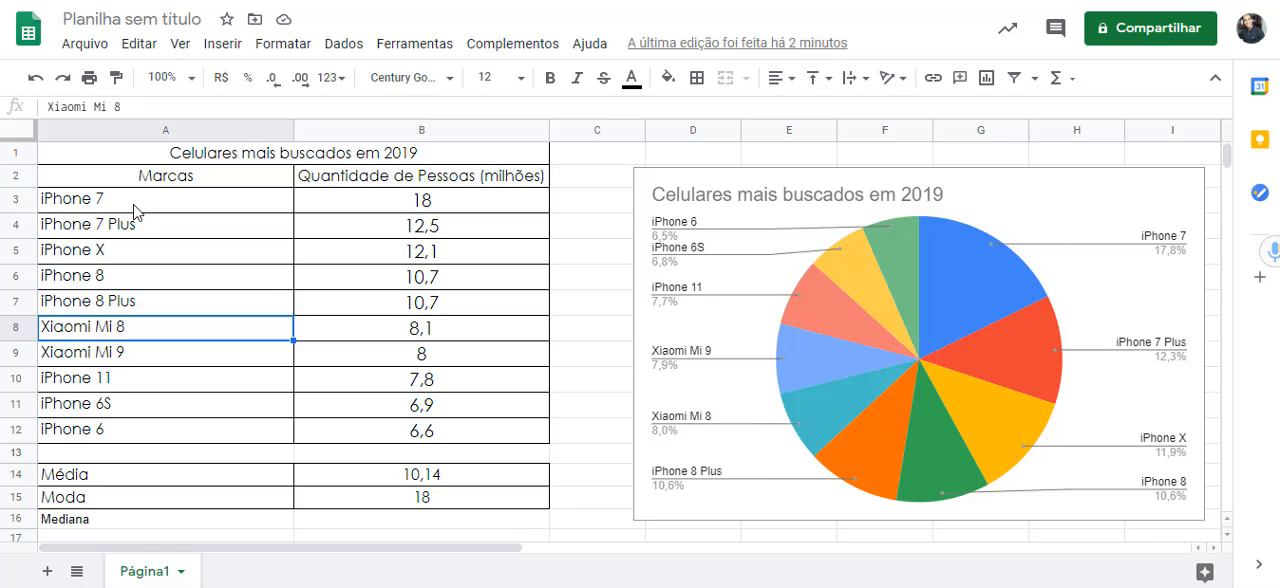
key(Right)
key(Up)
key(Down)
key(Up)
key(Down)
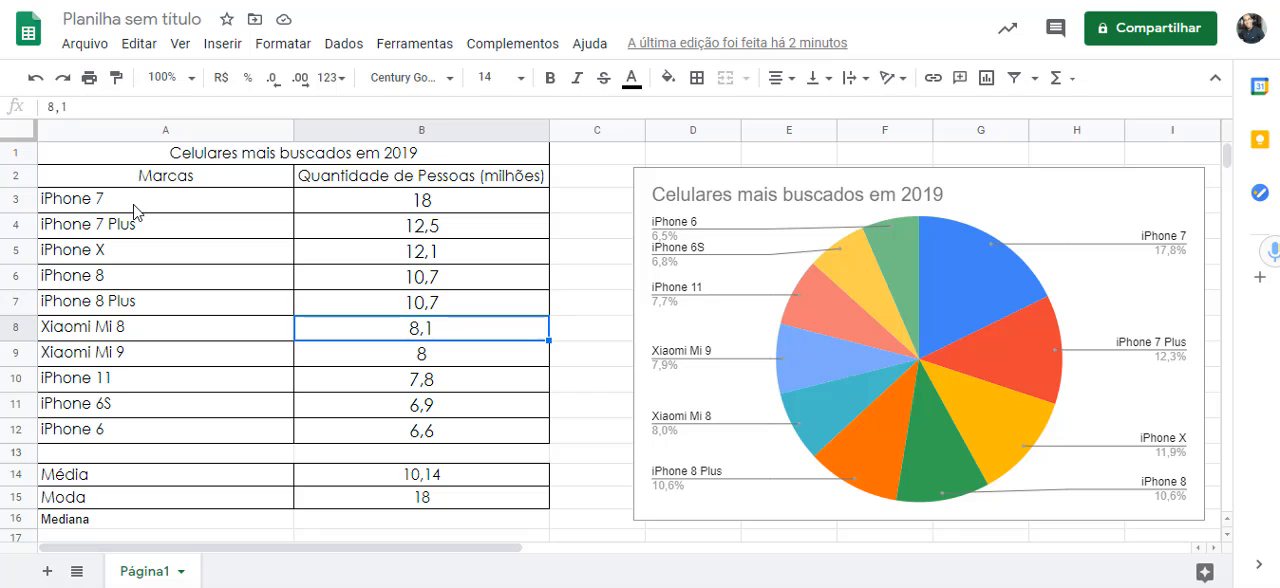
key(Up)
key(Down)
scroll(405, 320, down, 1)
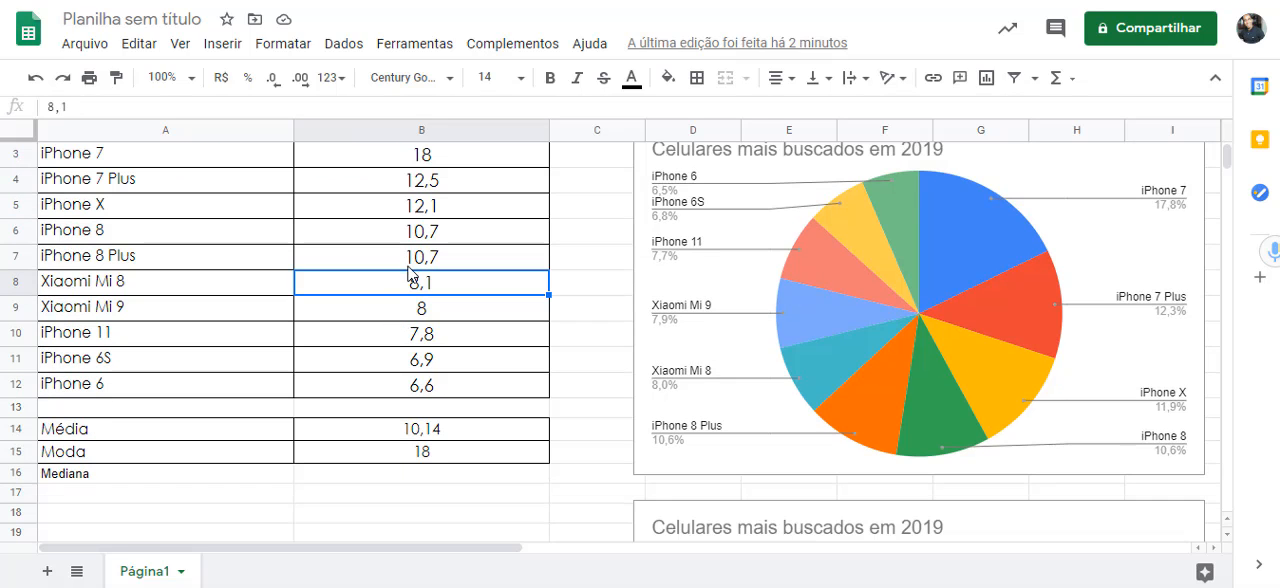
scroll(396, 449, down, 1)
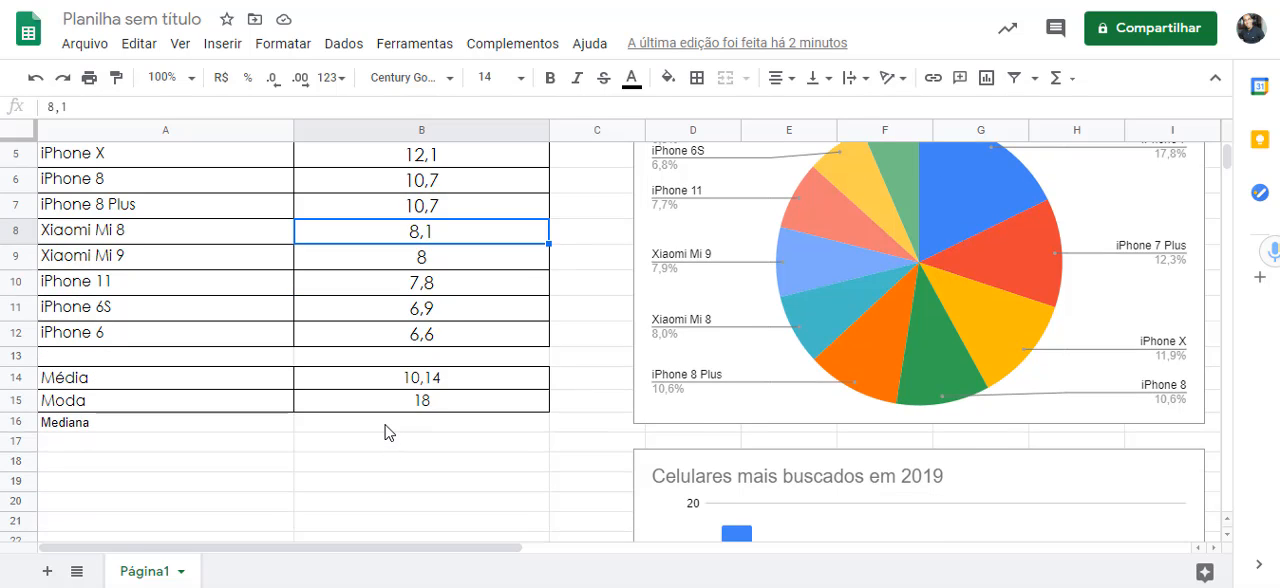
scroll(388, 432, up, 1)
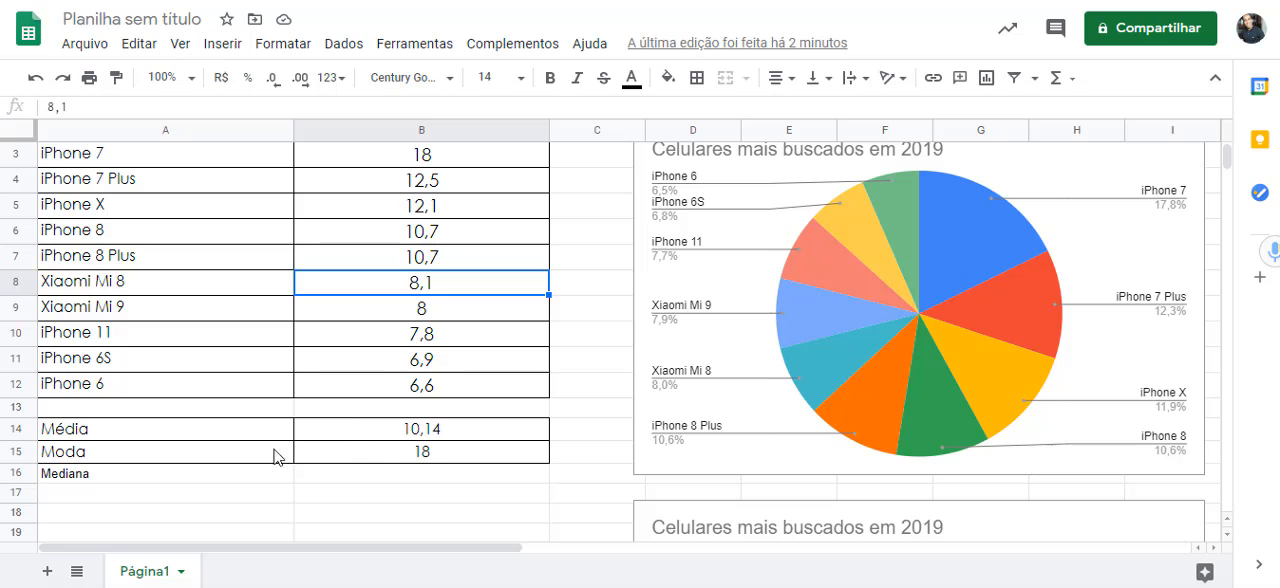
- Calculate the median in cell B16 by averaging the two central quantities with the formula =média(B7:B8)
click(456, 259)
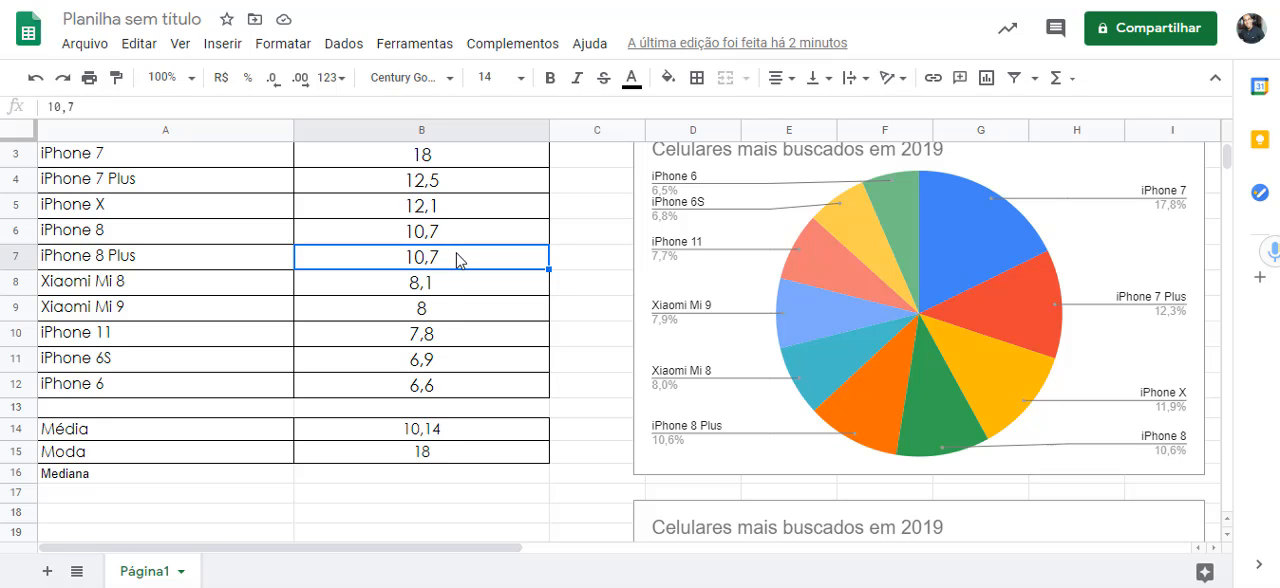
key(Down)
key(Down)
key(Down)
key(Down)
key(Down)
key(Down)
key(Down)
key(Down)
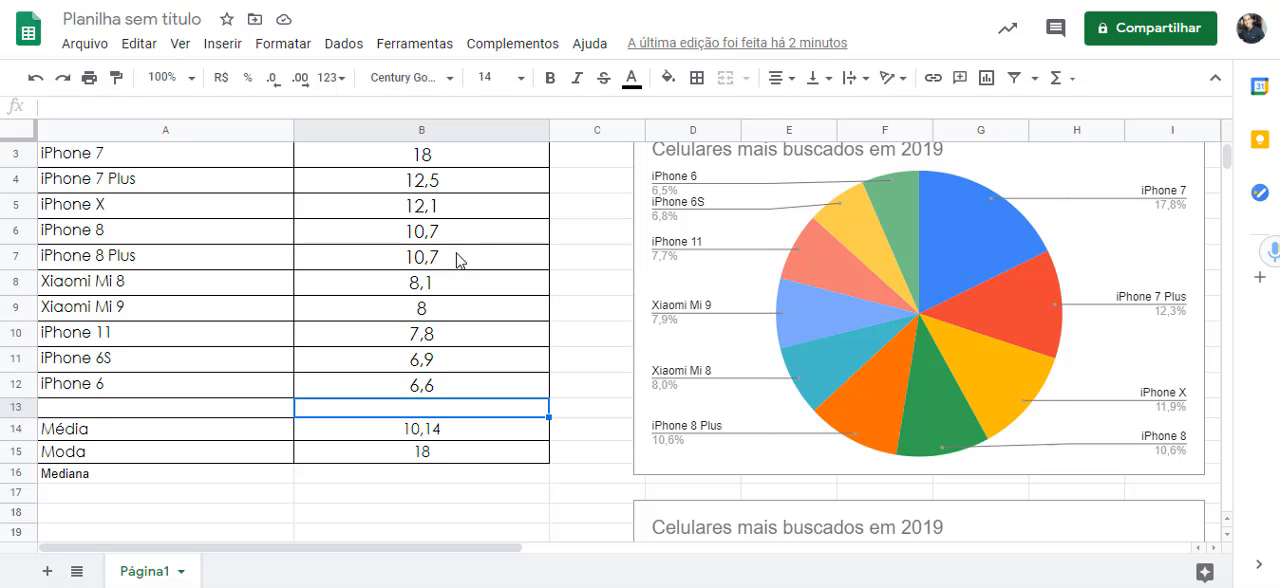
key(Down)
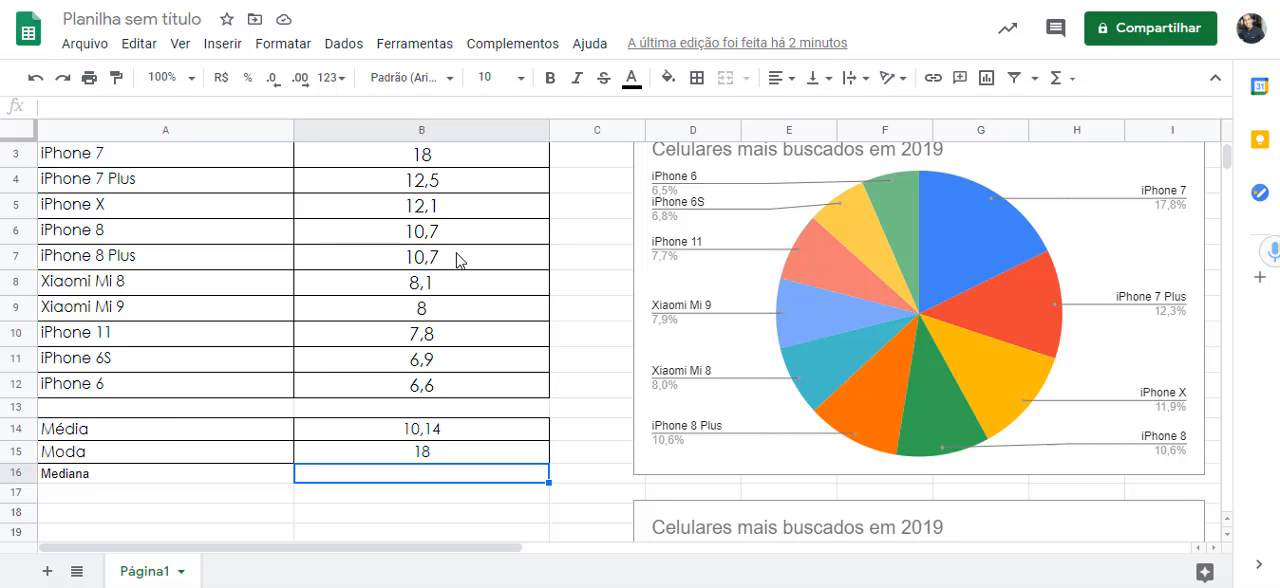
text(=)
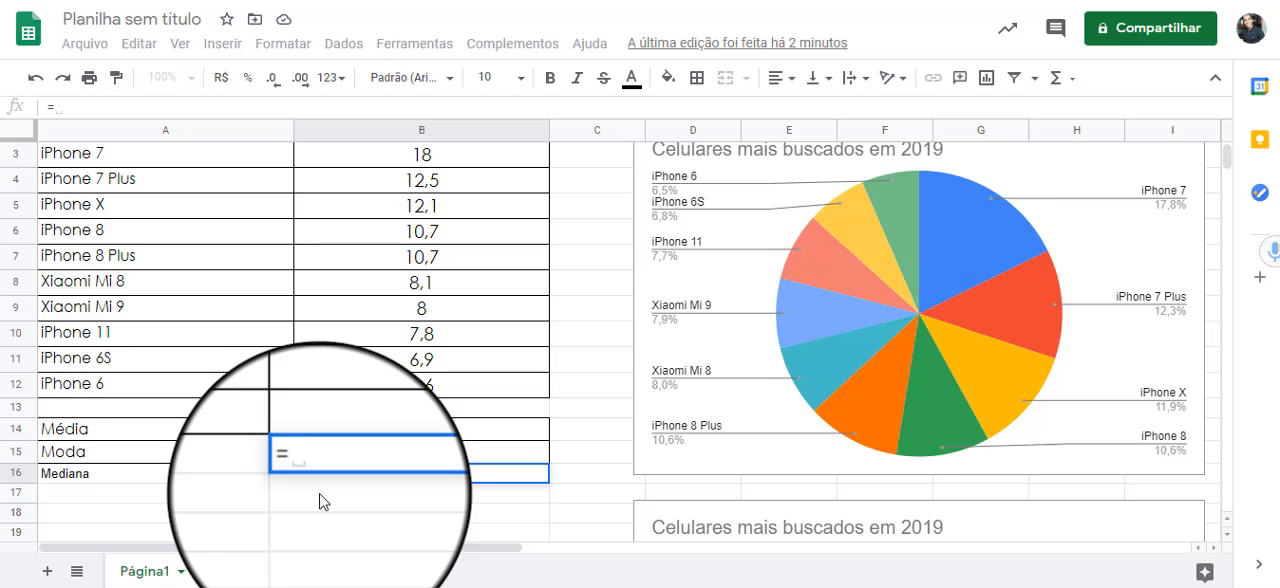
text(mé)
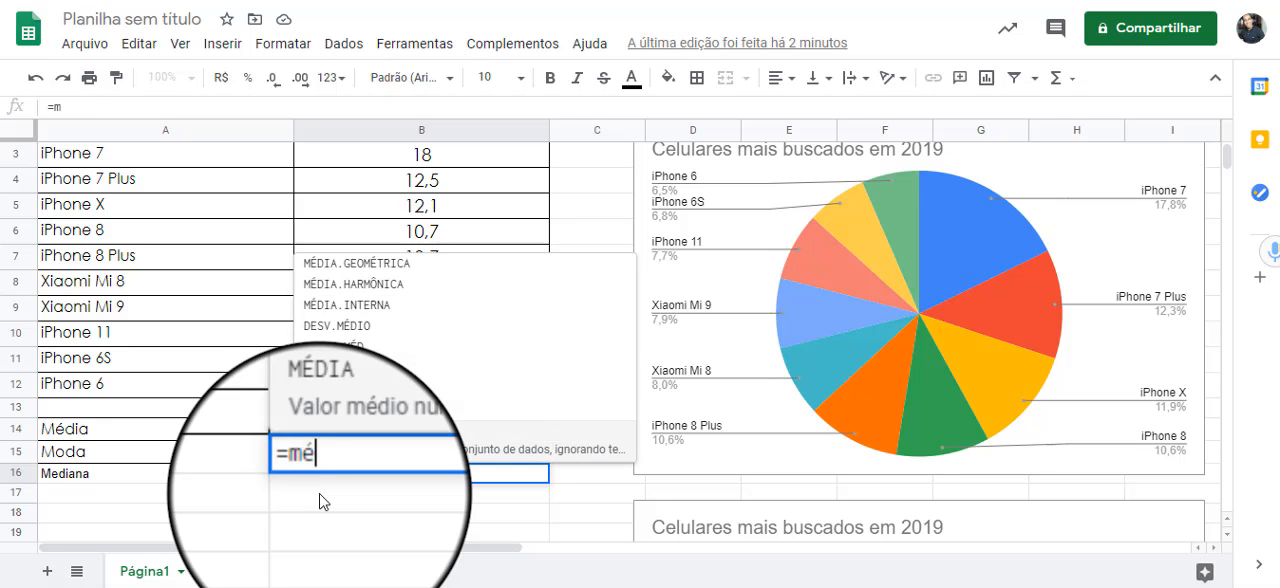
text(dia()
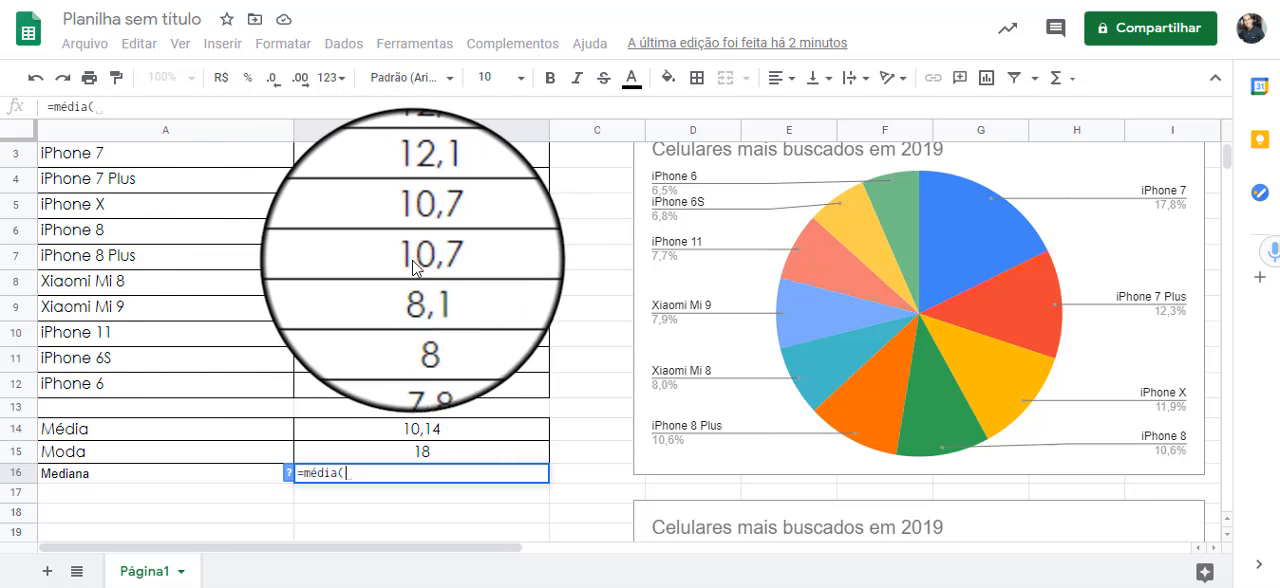
click(459, 266)
drag(456, 259, 462, 283)
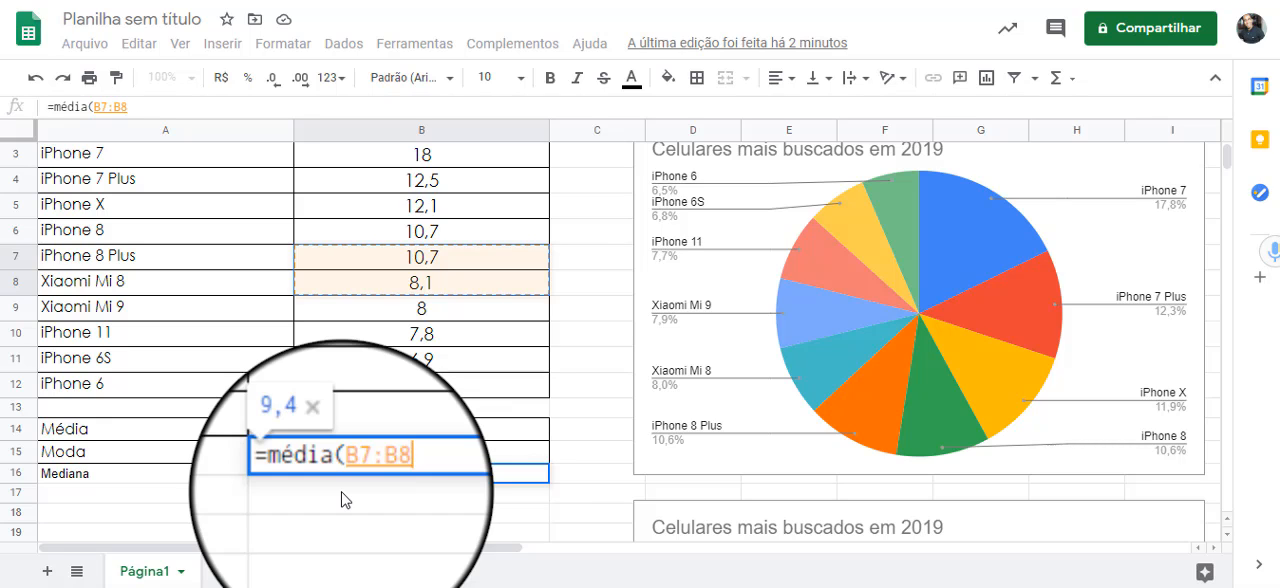
text())
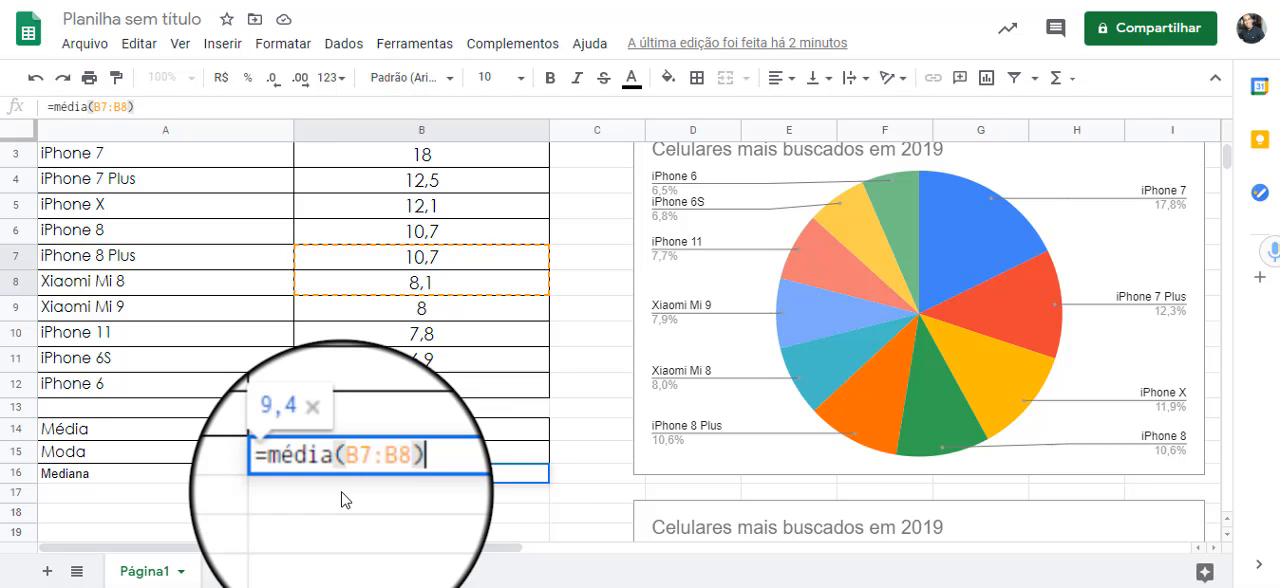
key(Return)
key(Up)
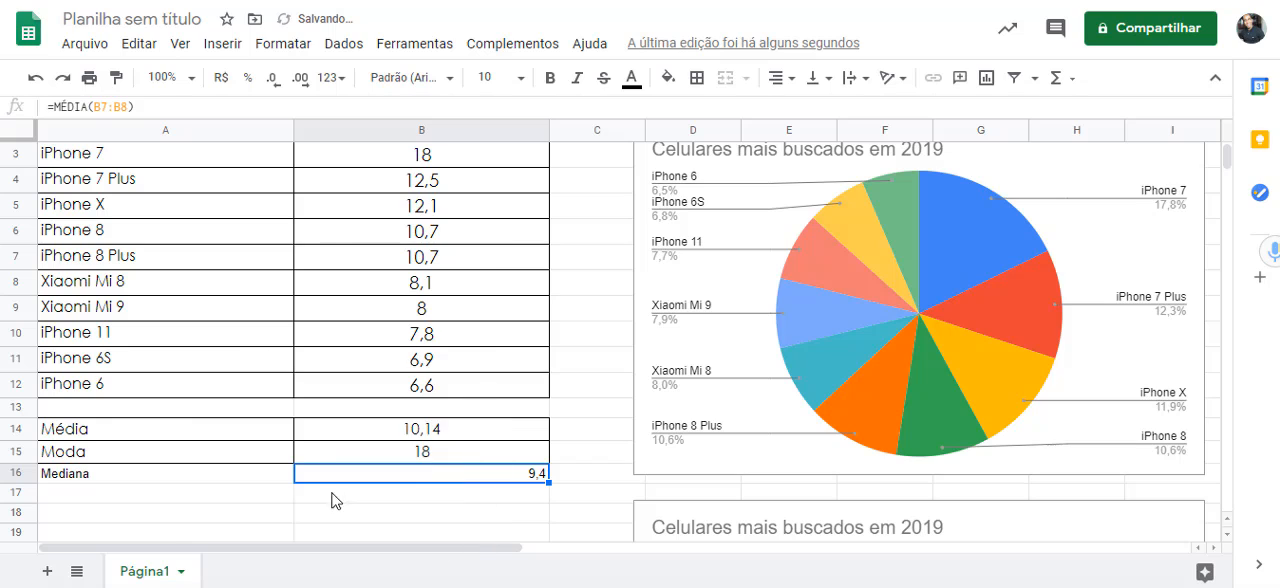
- Copy the formatting of the mode value in B15 to the "Mediana" row A16:B16 with Paint format, and select its label
click(363, 446)
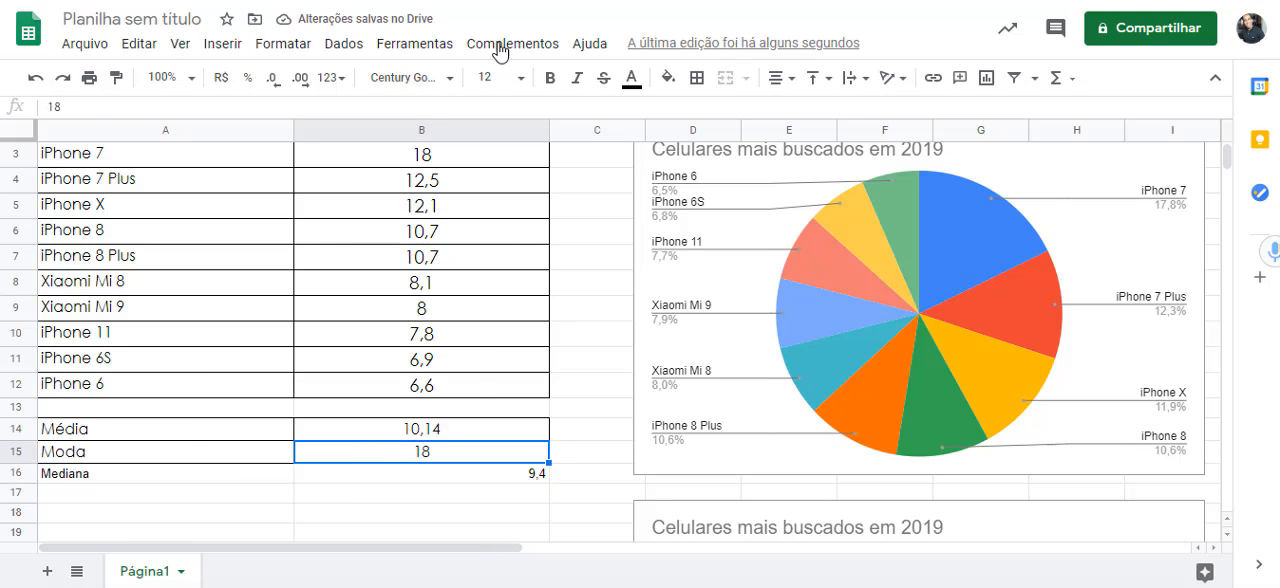
click(116, 88)
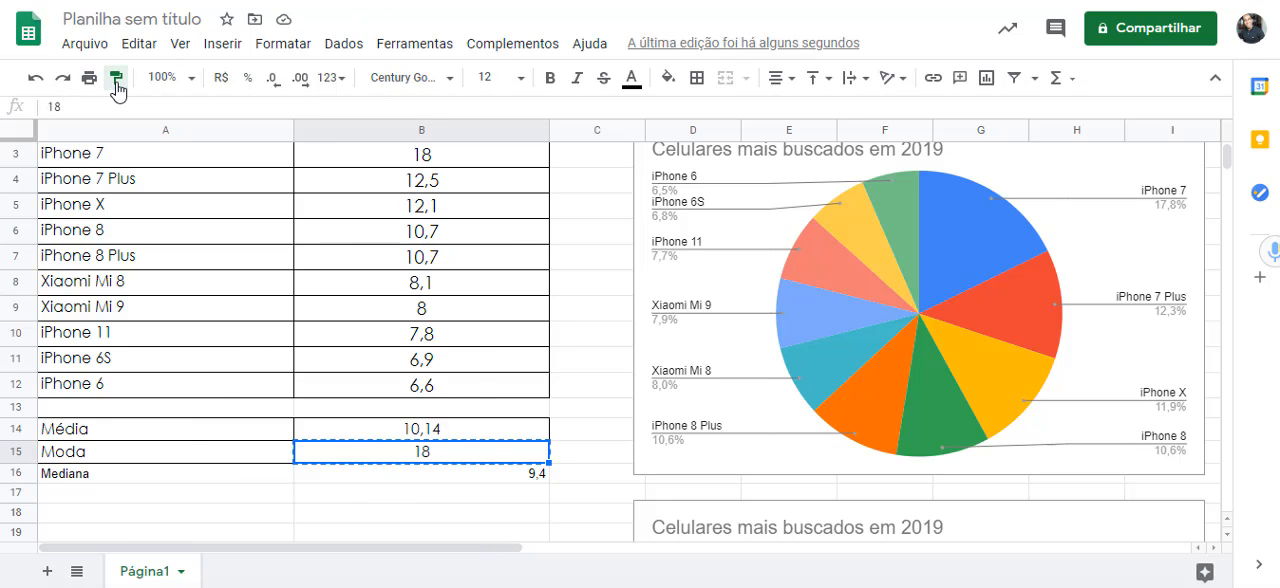
drag(255, 484, 377, 486)
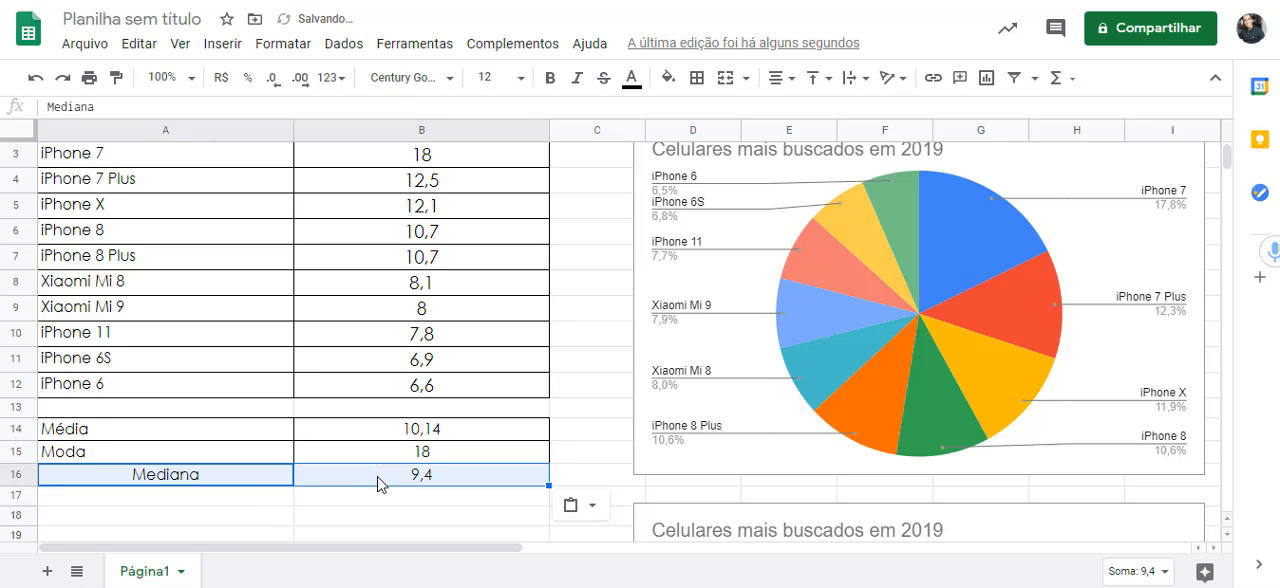
click(196, 486)
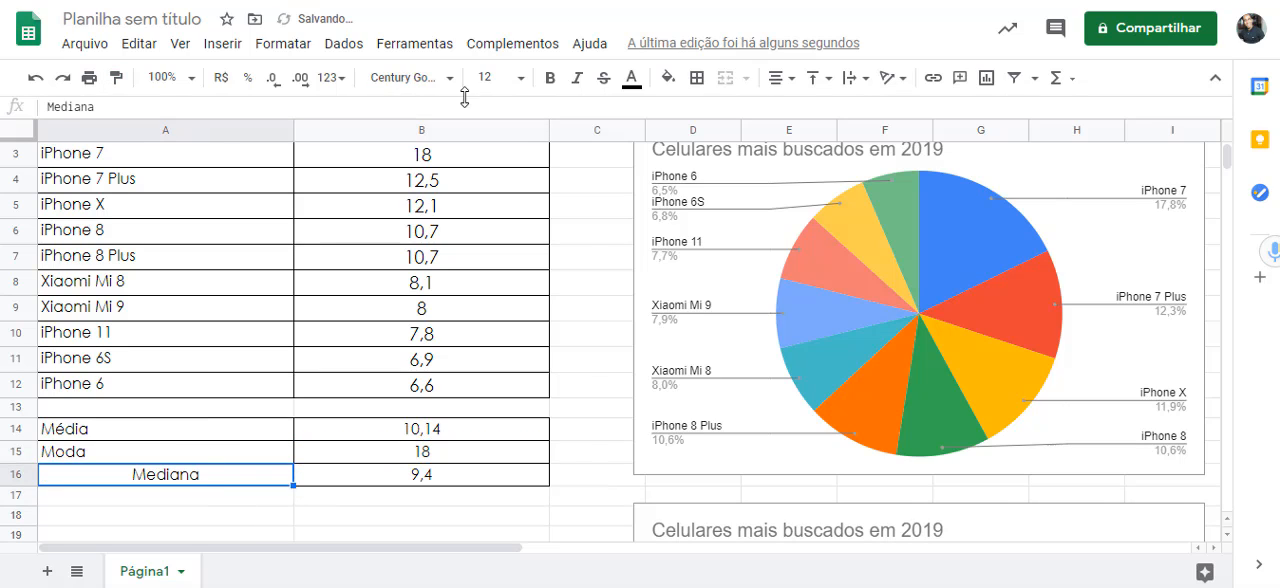
- Left-align the "Mediana" label in A16 and select the median value in B16
click(790, 82)
click(780, 109)
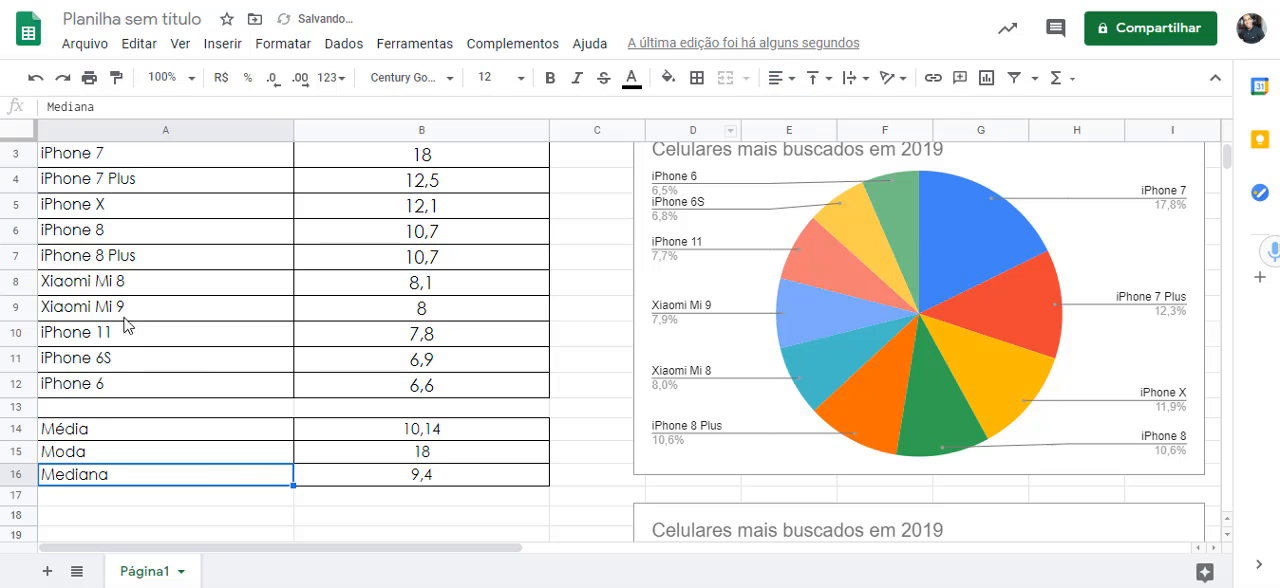
click(370, 503)
click(440, 479)
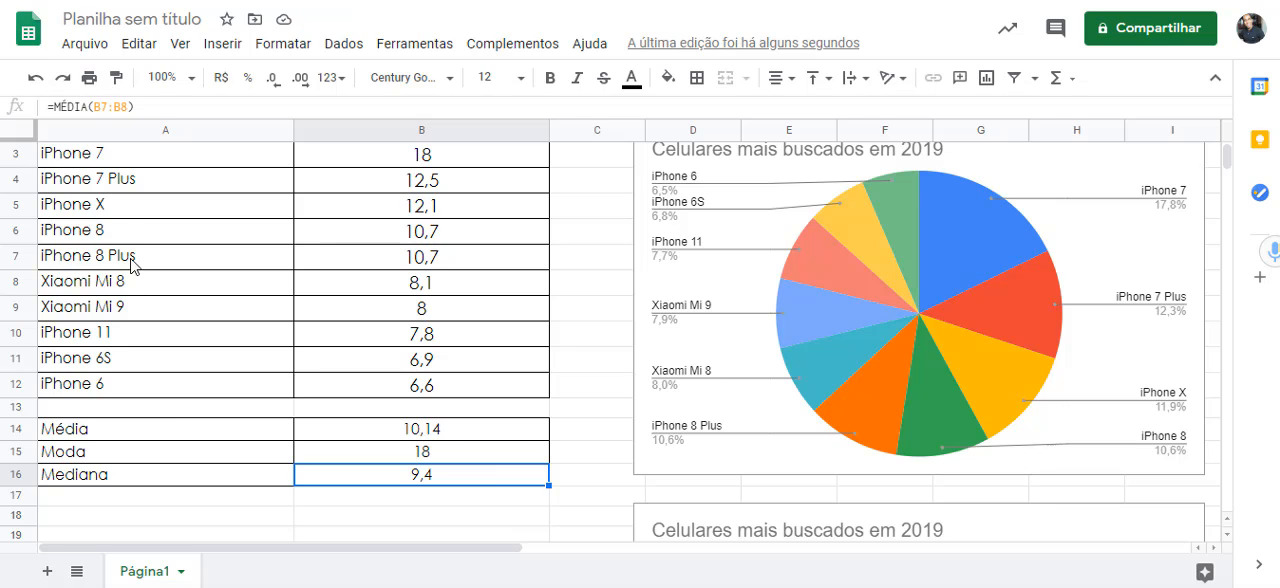
- Review the phone table and reread Questão 02 in the activity PDF, returning to the spreadsheet
scroll(148, 263, up, 1)
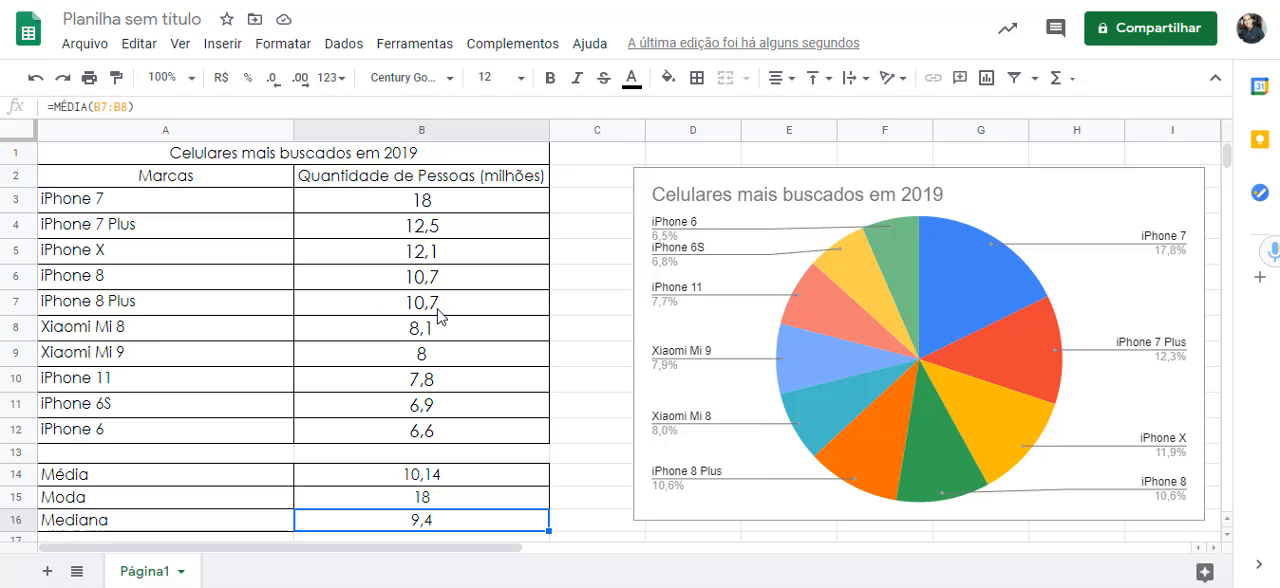
scroll(491, 490, down, 1)
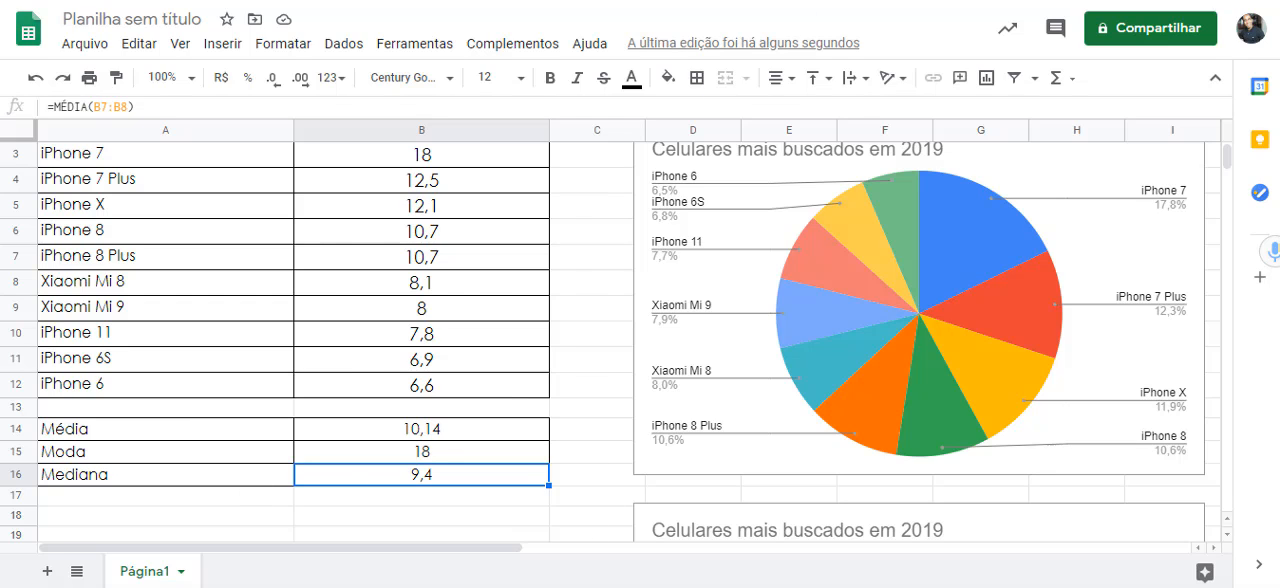
key(ctrl+Tab)
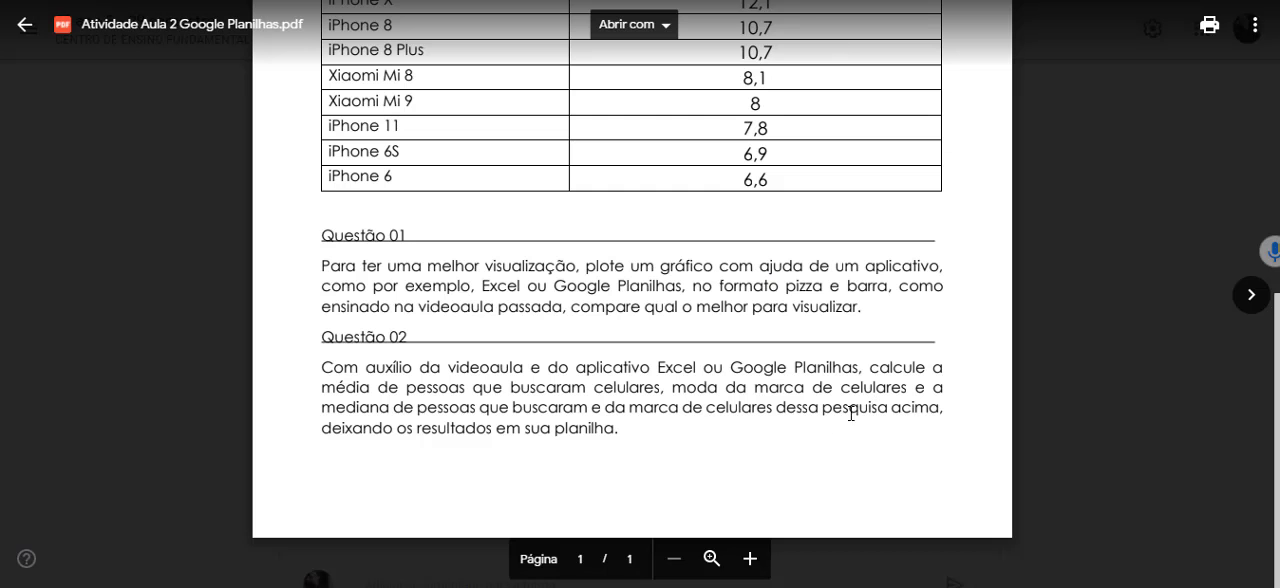
key(ctrl+Tab)
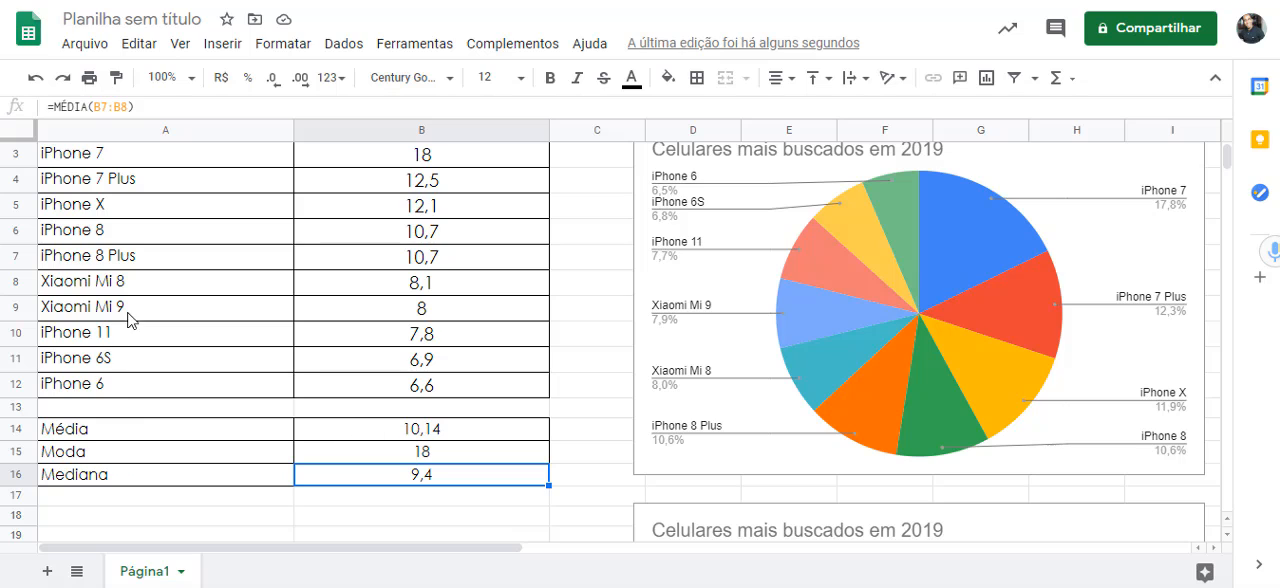
- Set the text colour of the two central phone names in A7:A8, iPhone 8 Plus and Xiaomi Mi 8, to red
click(111, 260)
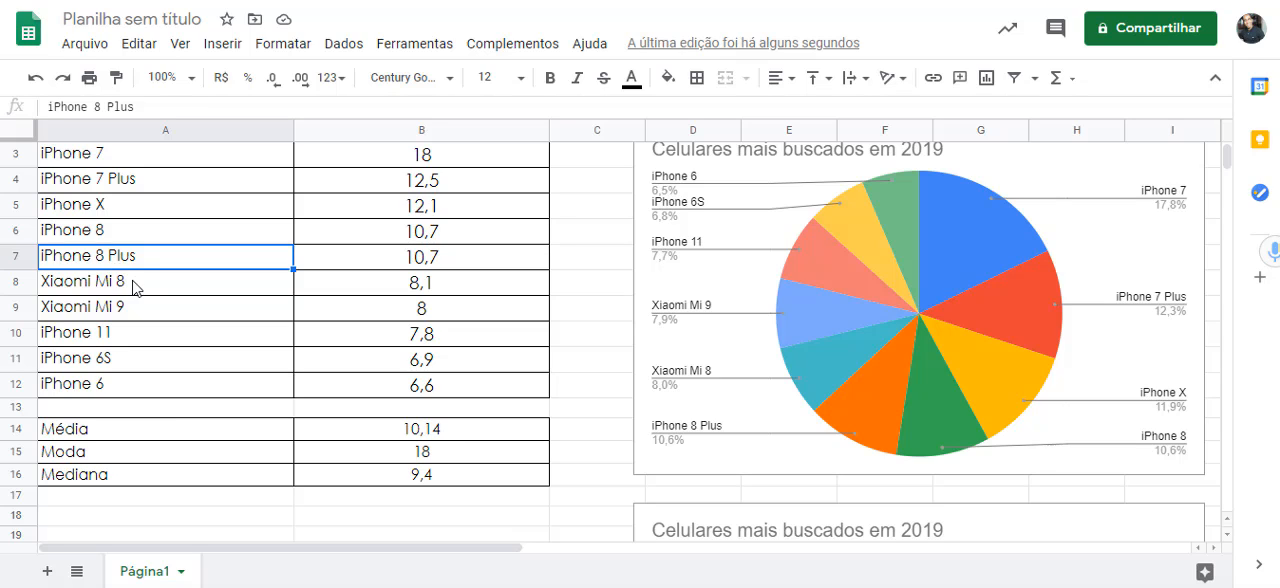
shift+click(136, 287)
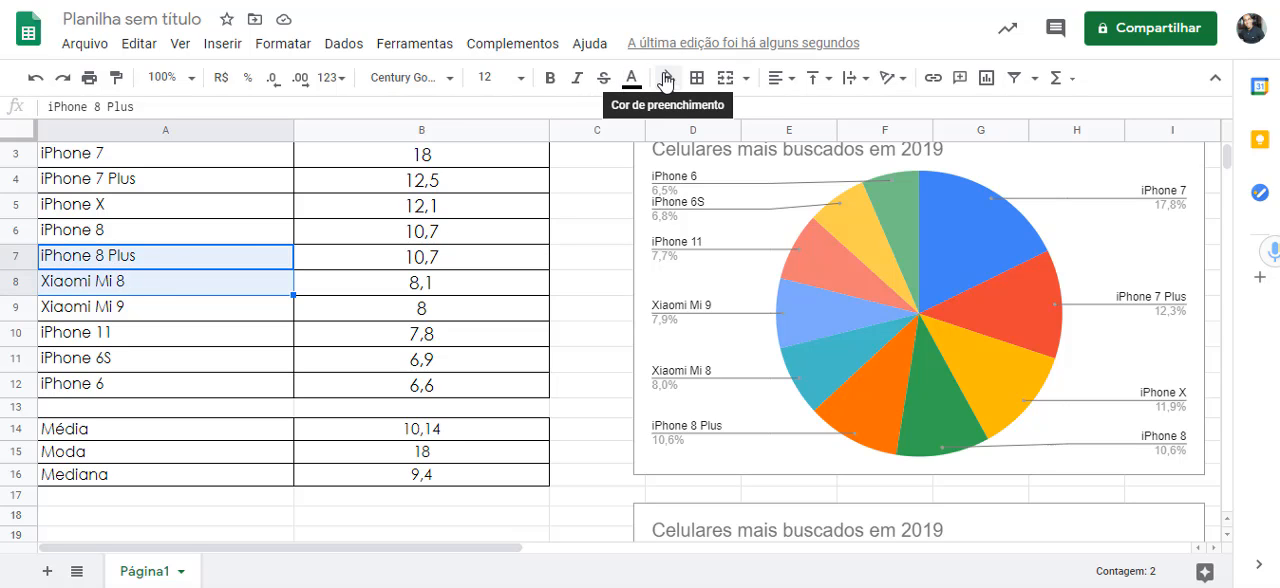
click(631, 80)
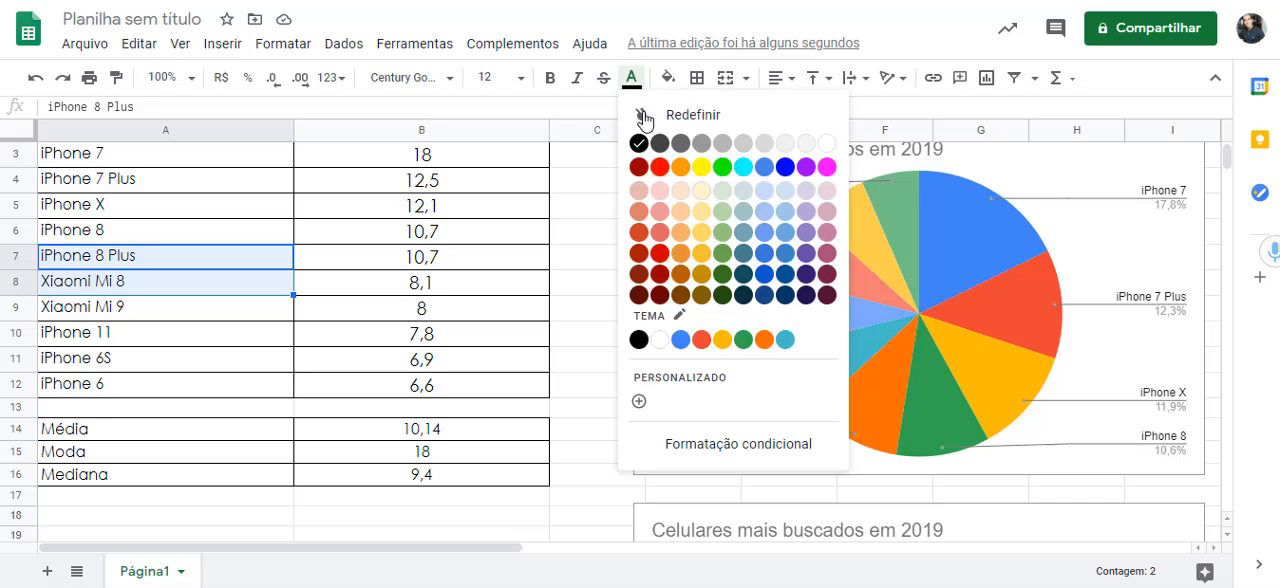
click(659, 166)
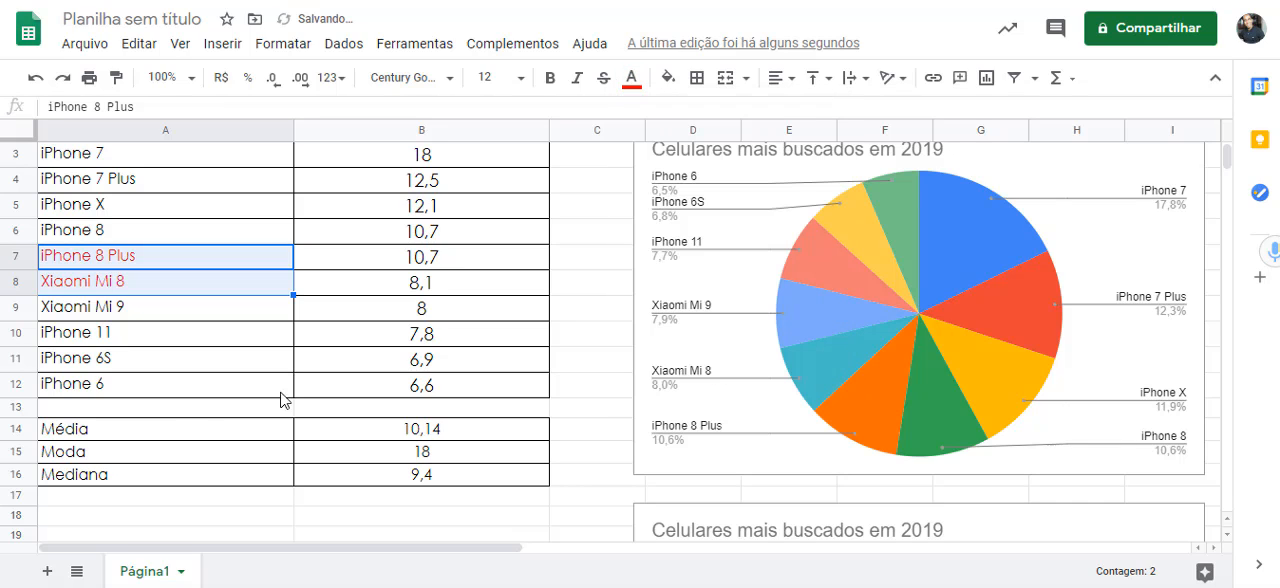
click(195, 496)
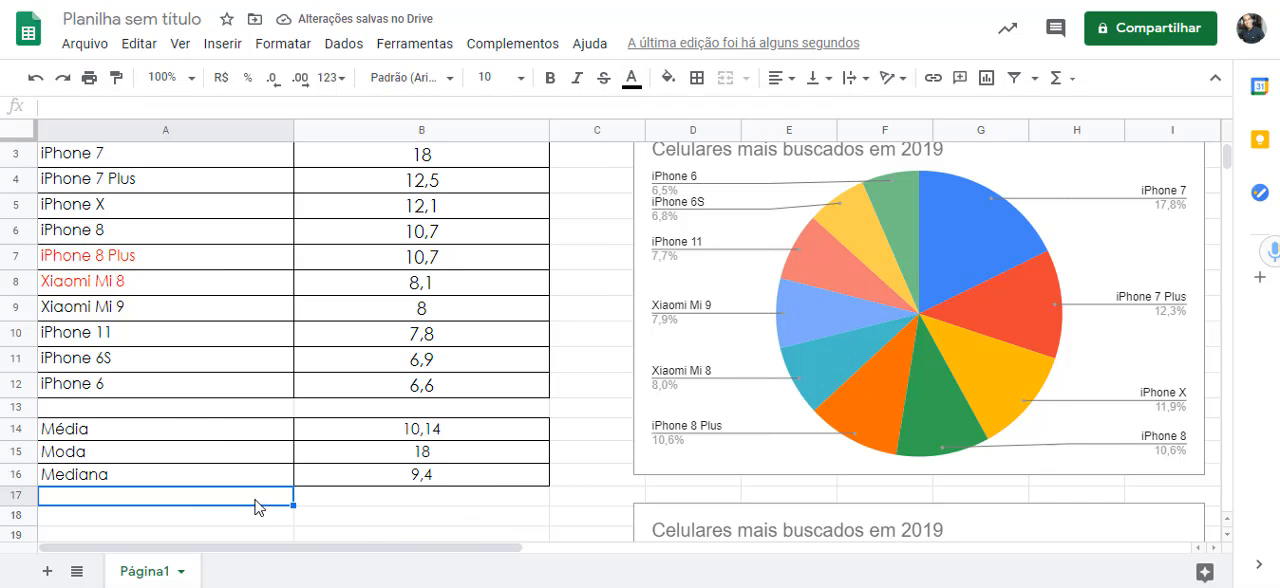
click(388, 477)
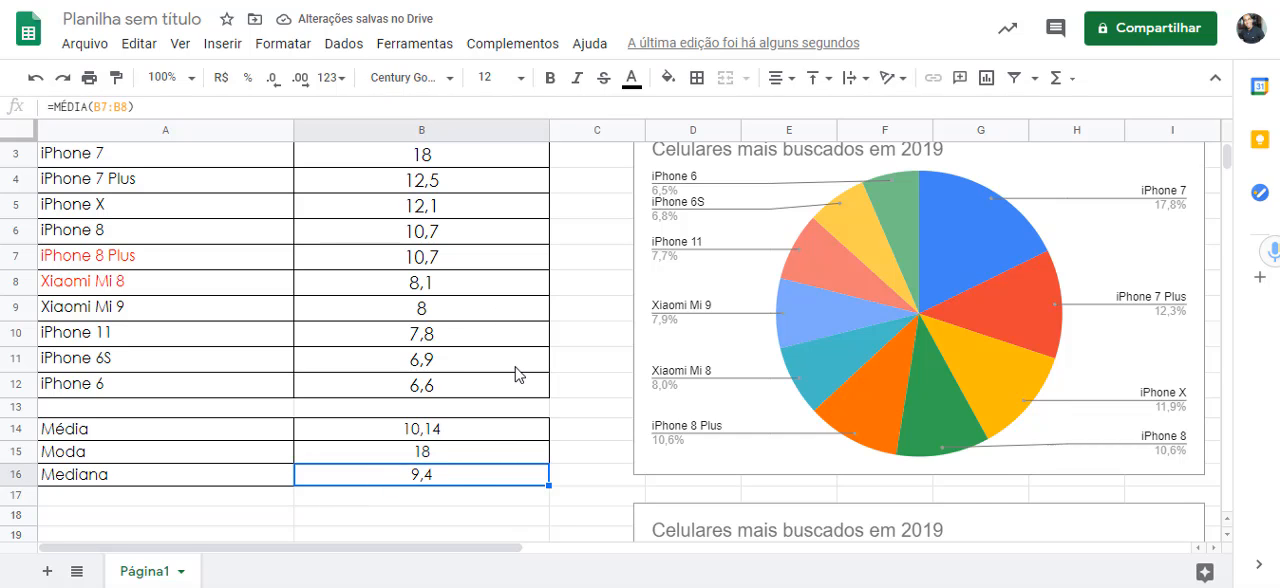
- Review the finished sheet: the phone table, the mean, mode and median rows, the pie chart and the column chart
scroll(494, 266, up, 2)
scroll(474, 329, down, 3)
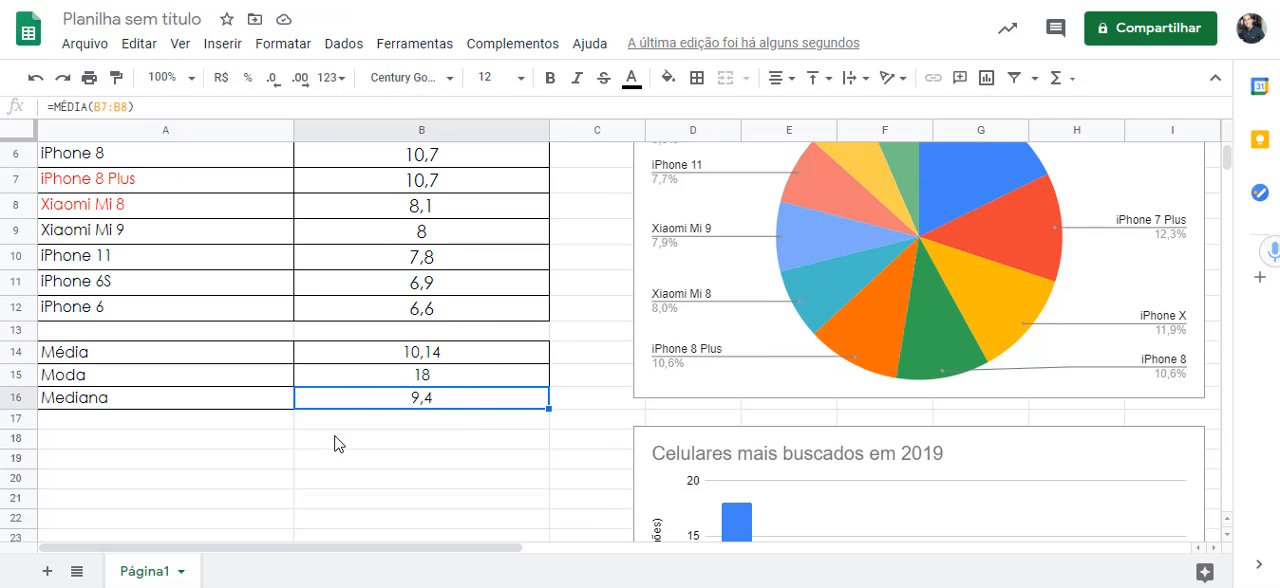
scroll(477, 409, up, 1)
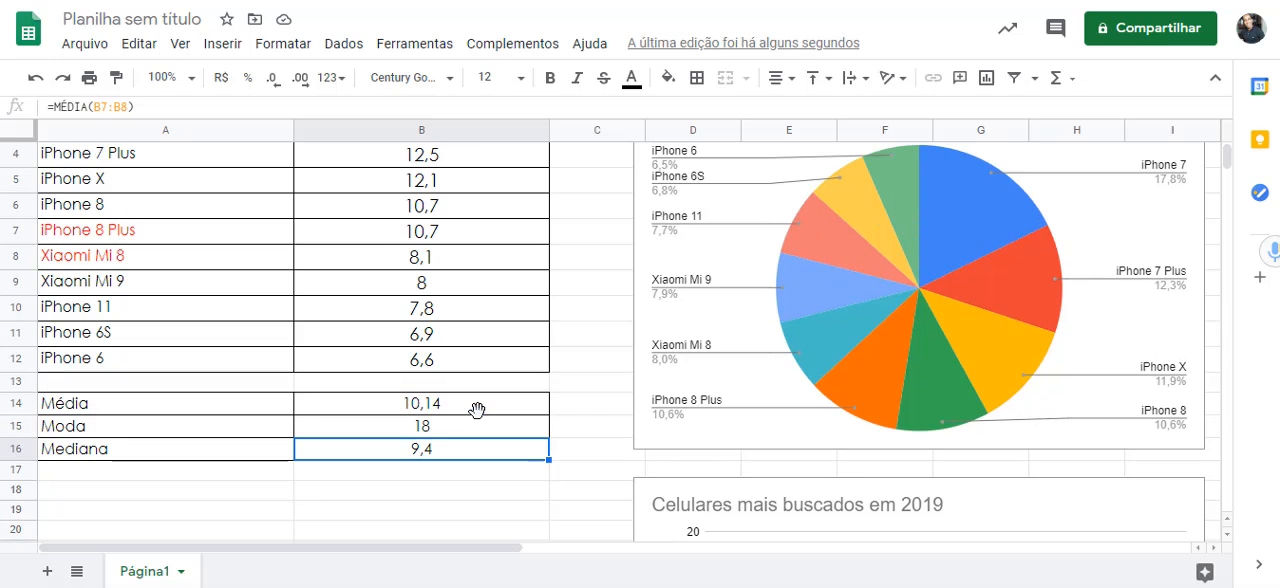
scroll(906, 264, up, 1)
scroll(900, 290, down, 3)
scroll(884, 334, down, 3)
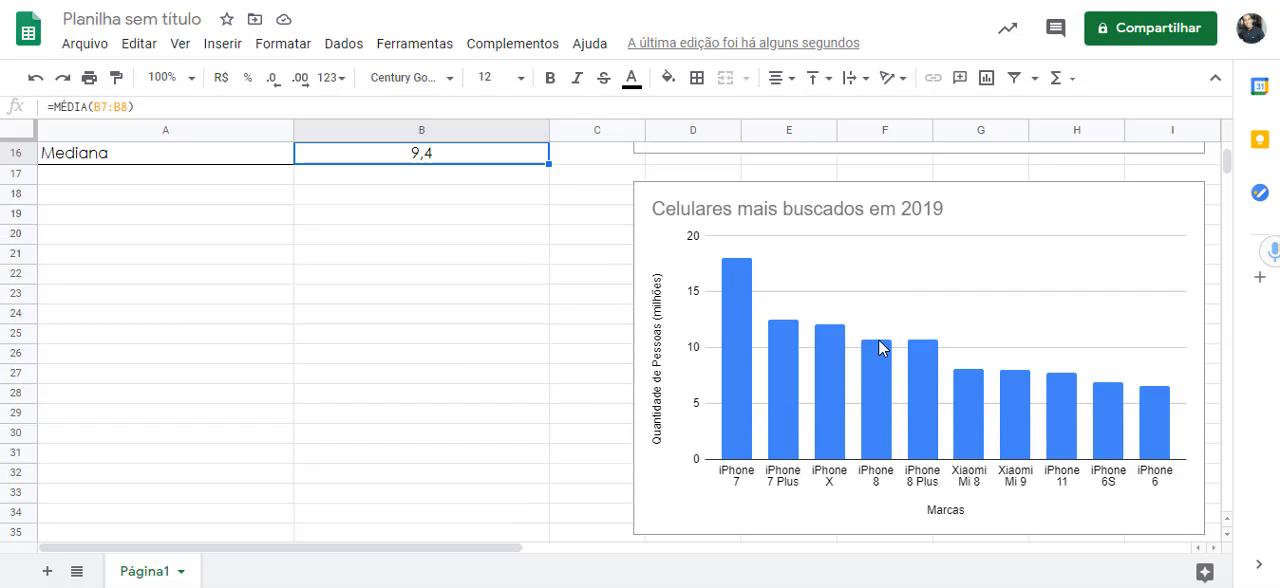
scroll(491, 366, up, 5)
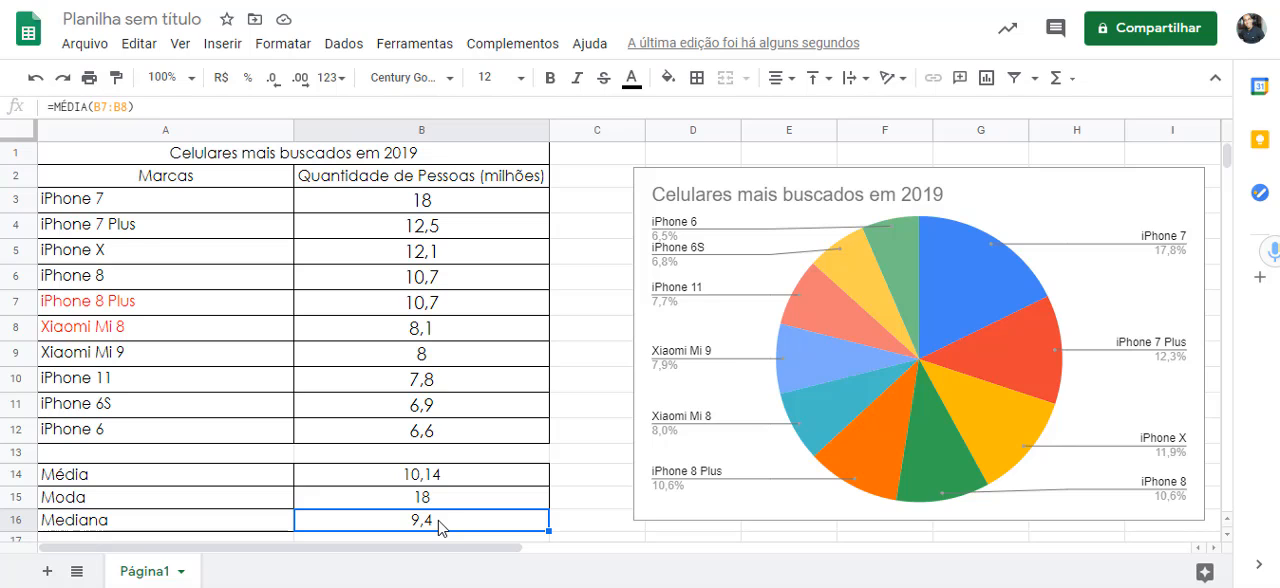
scroll(848, 322, down, 5)
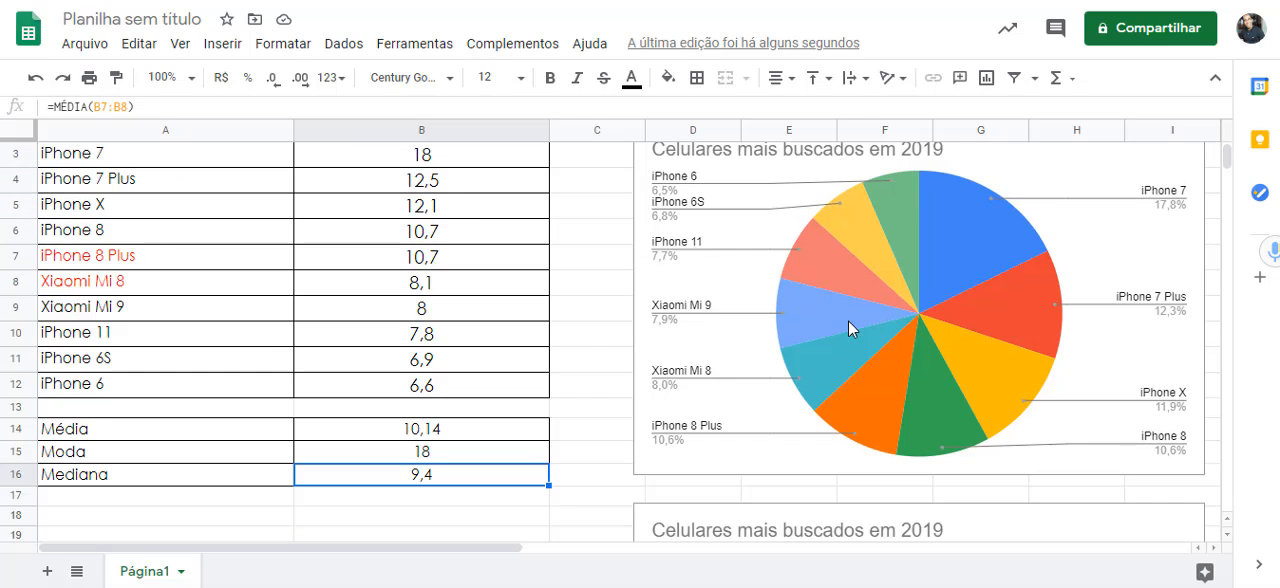
scroll(852, 330, down, 1)
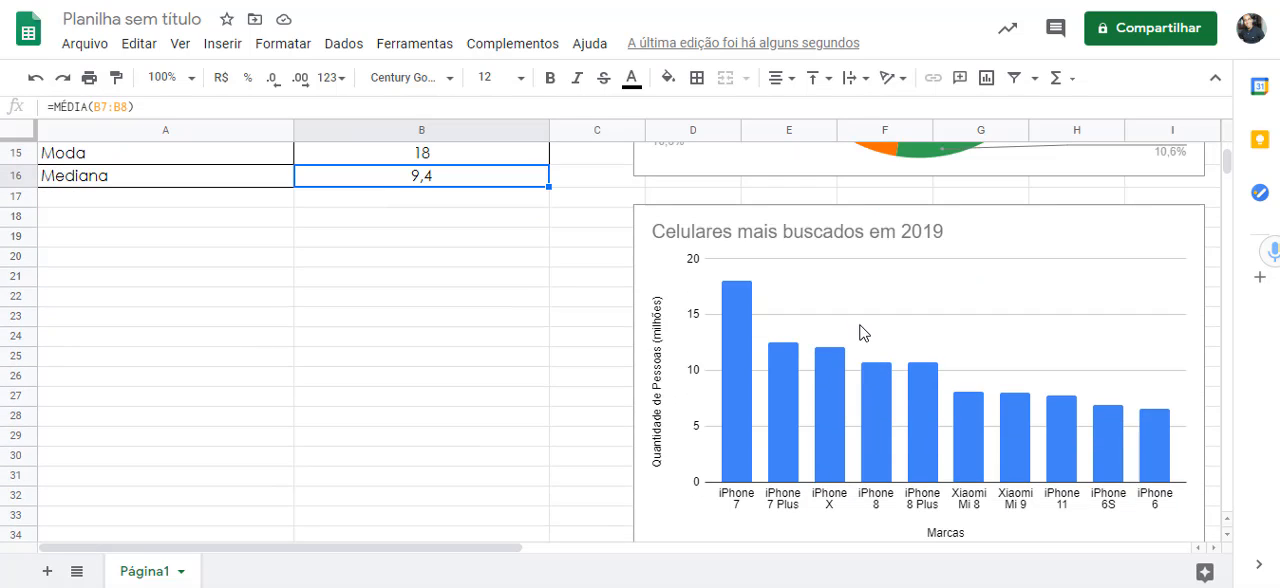
scroll(860, 350, up, 6)
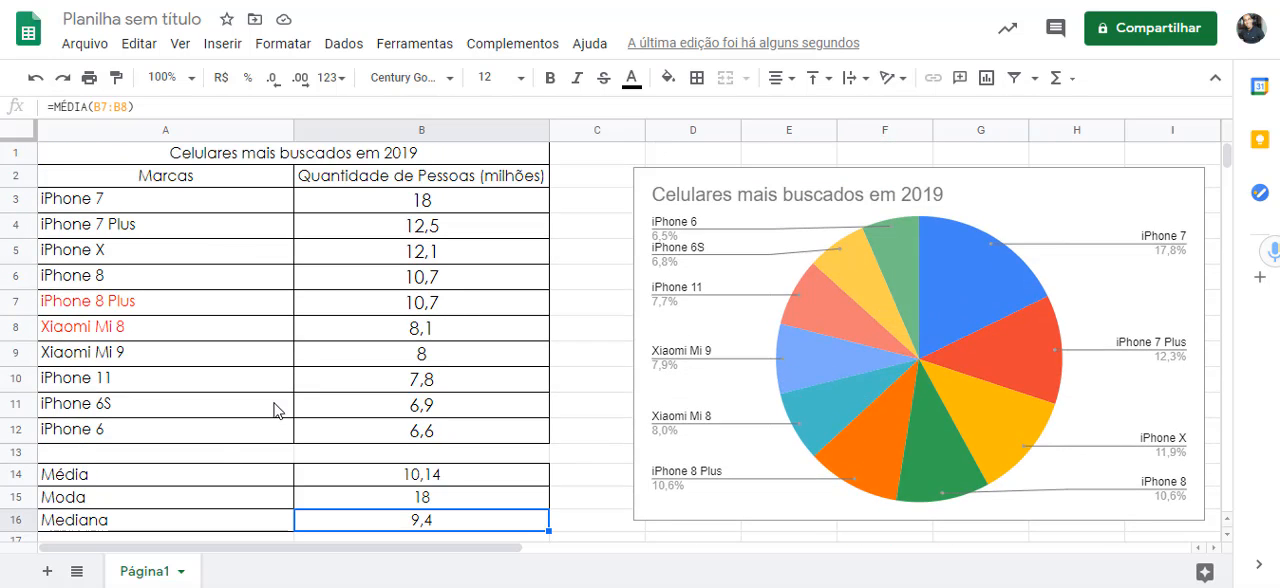